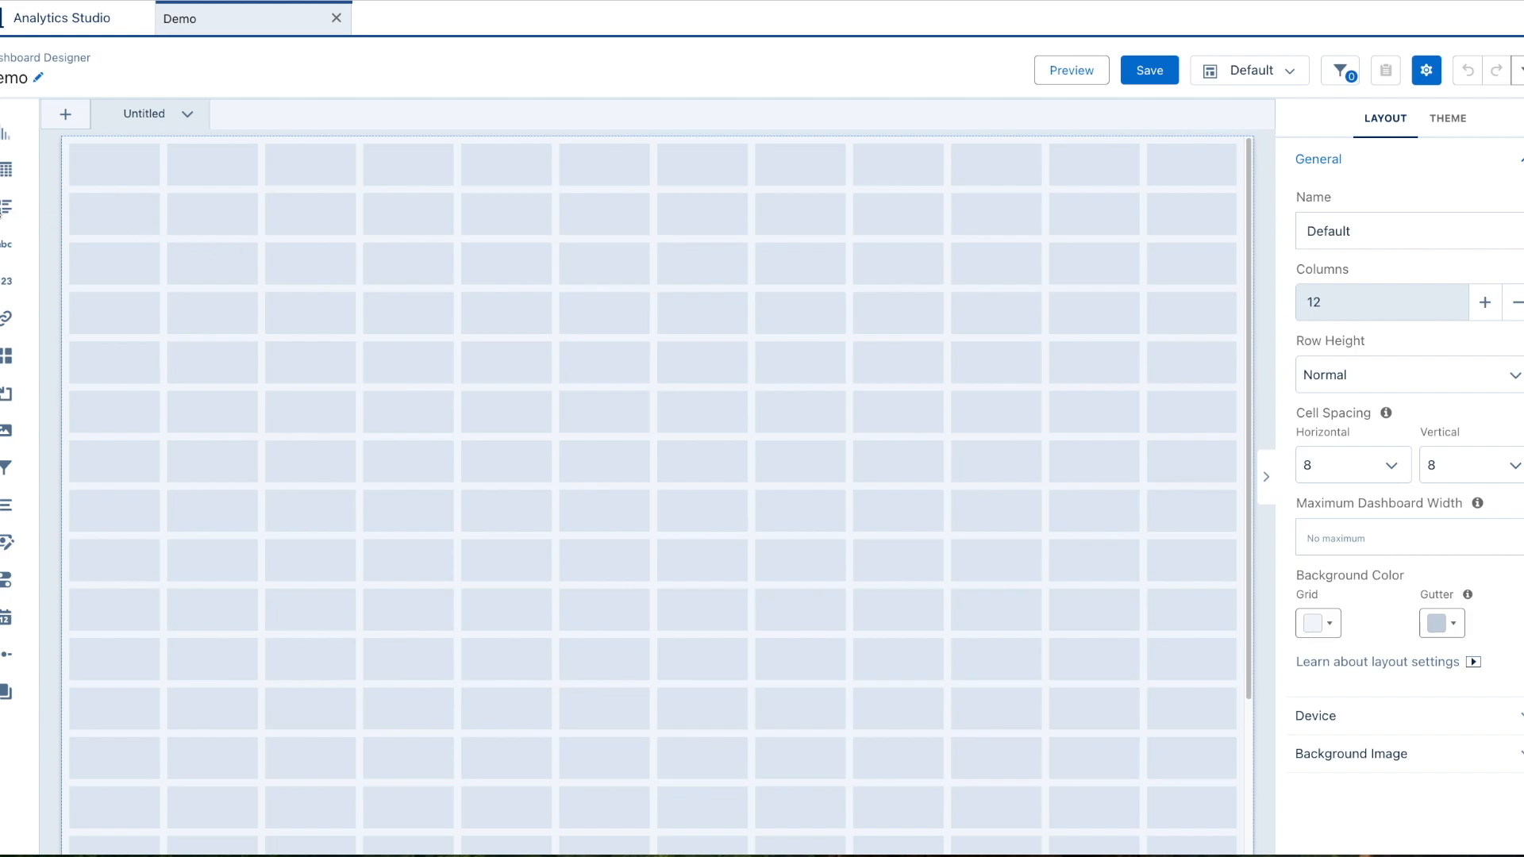
# Place a Repeater widget of about 9x13 cells and pick the OpportunityCurrency dataset as its source.
pyautogui.moveTo(7, 206); pyautogui.dragTo(248, 234)
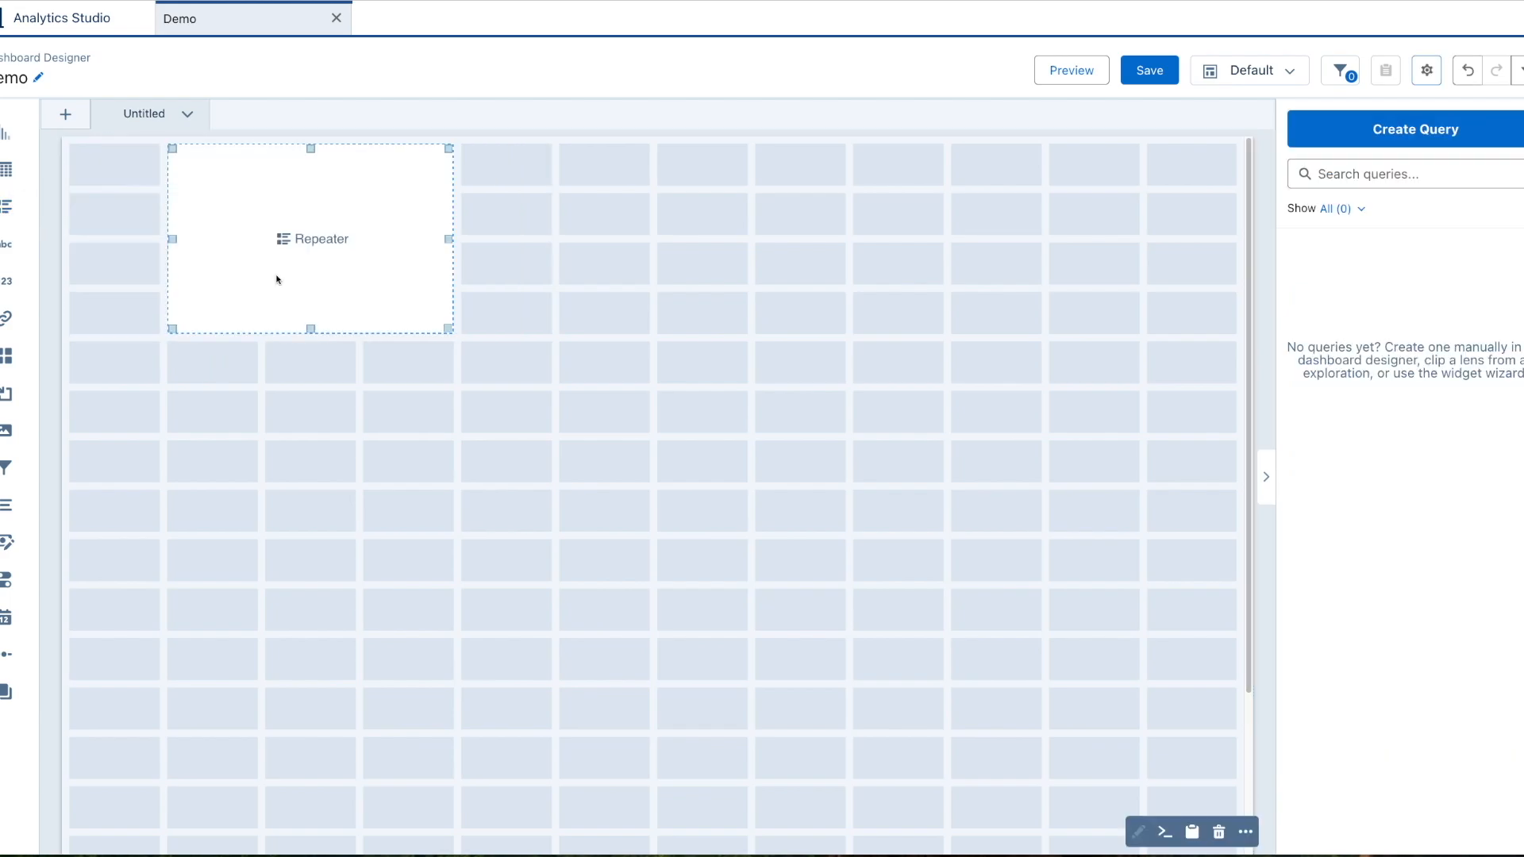
pyautogui.moveTo(456, 330); pyautogui.dragTo(1022, 752)
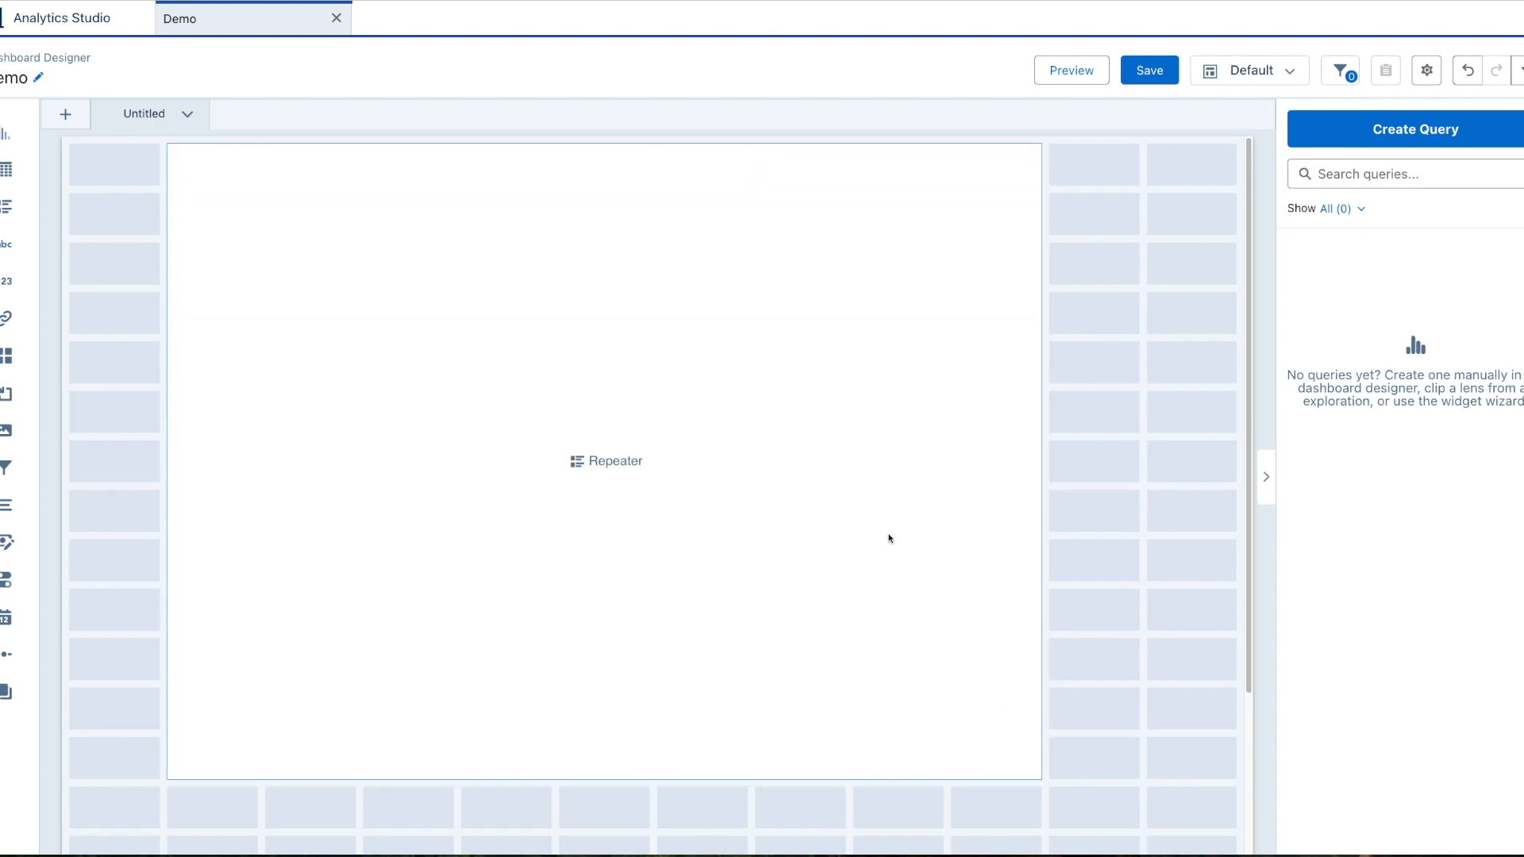
pyautogui.click(627, 465)
pyautogui.click(620, 459)
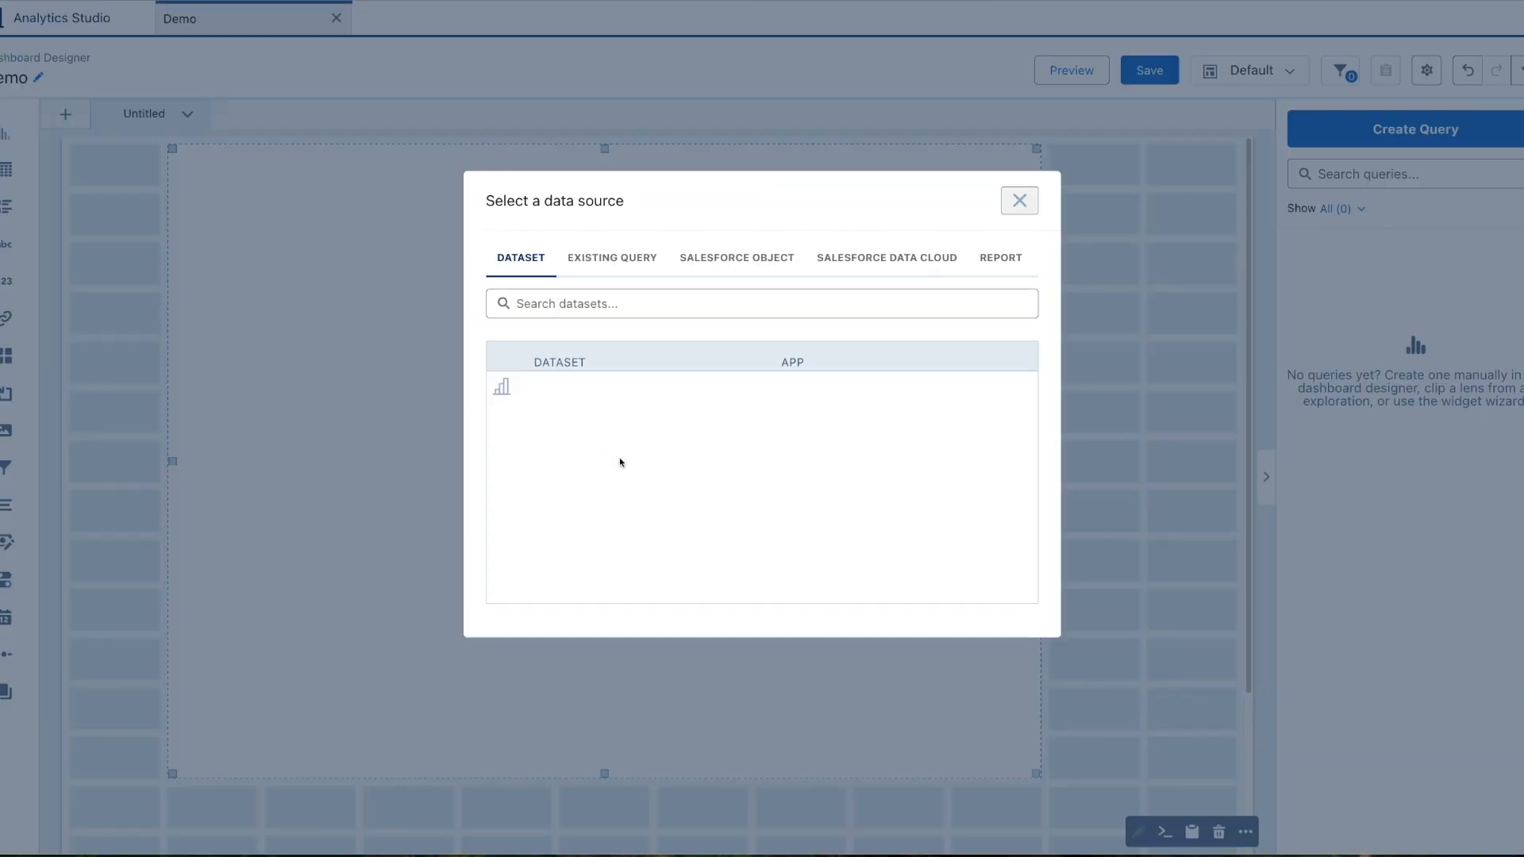
pyautogui.click(640, 393)
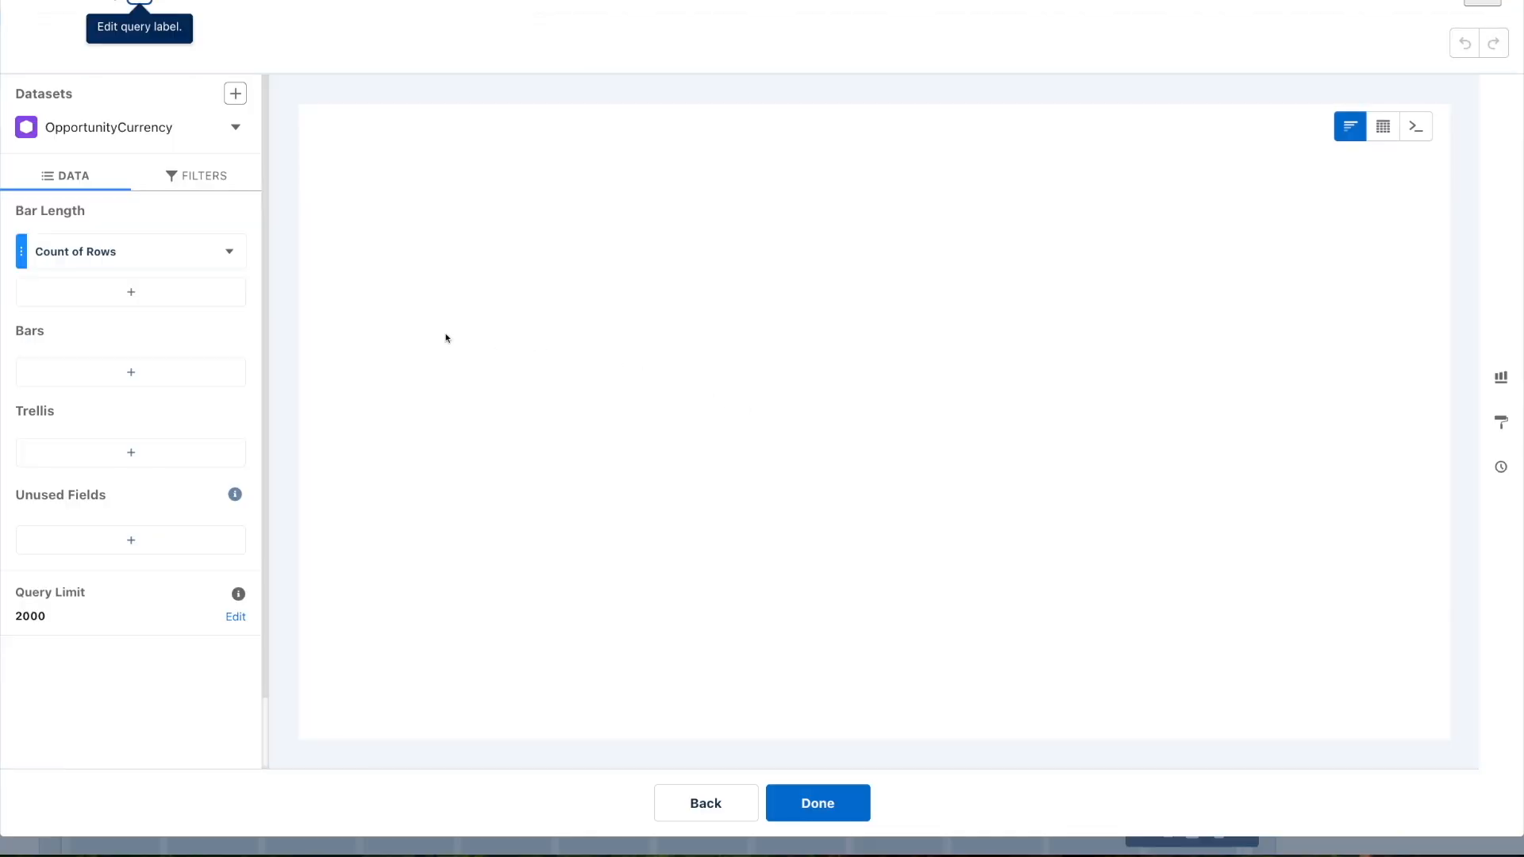
# Add Sum of amount next to Count of Rows and group the bars by stage.
pyautogui.click(210, 293)
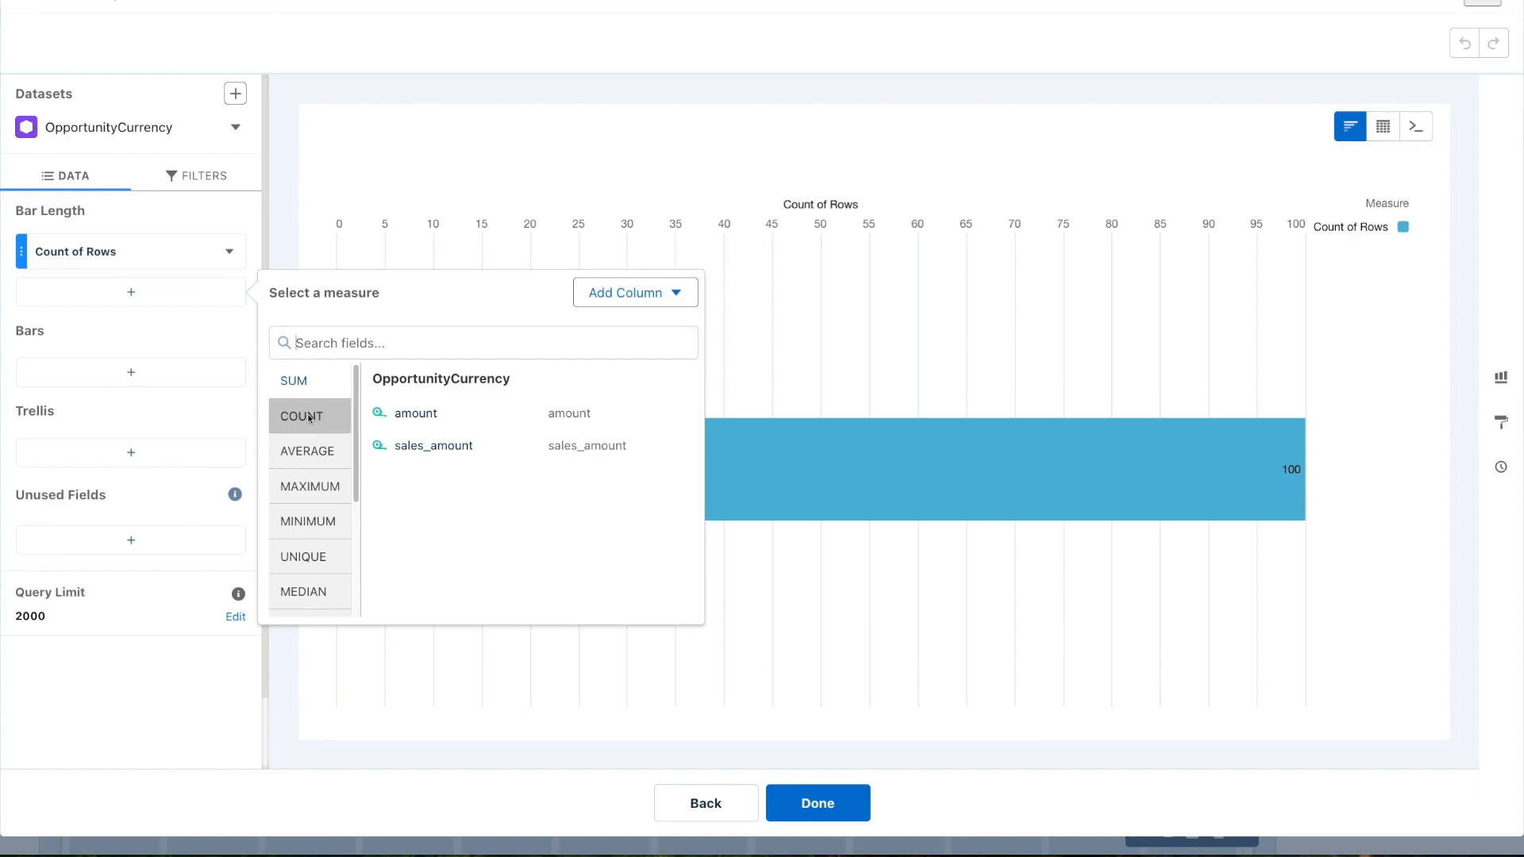
pyautogui.click(418, 419)
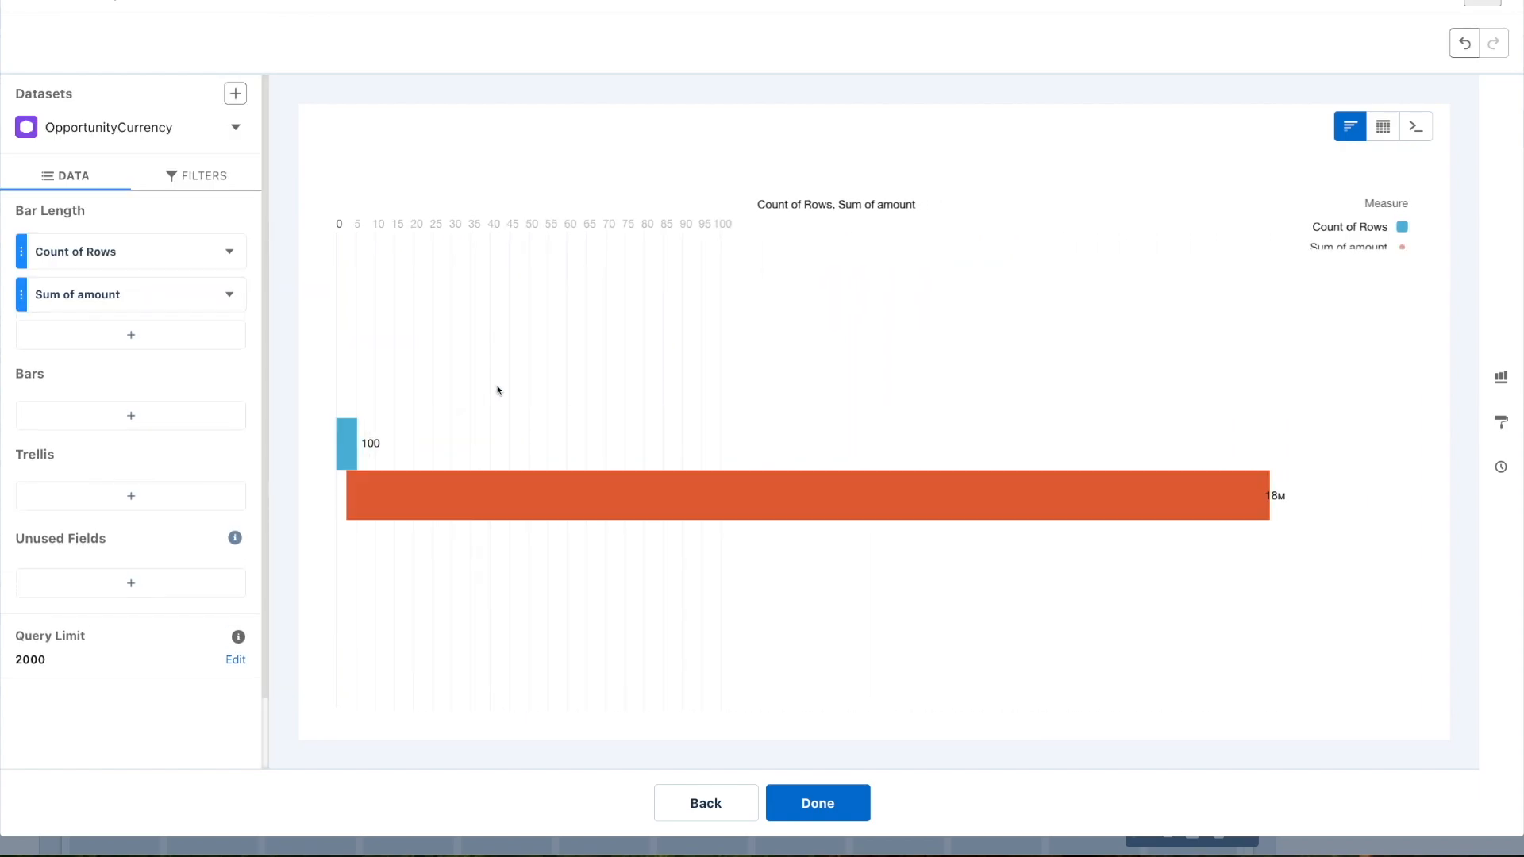
pyautogui.click(233, 406)
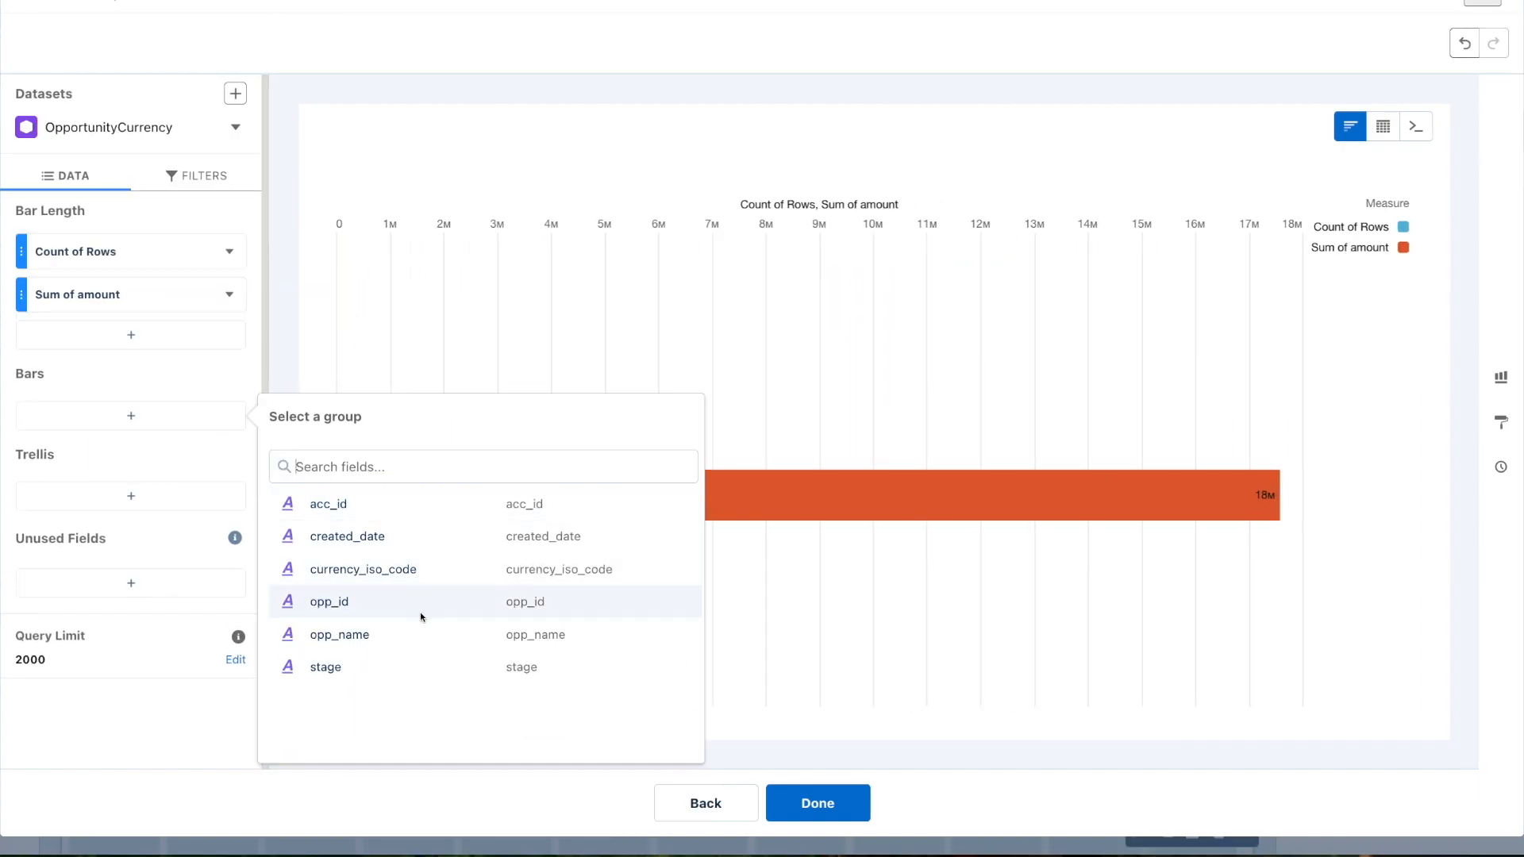
pyautogui.click(423, 667)
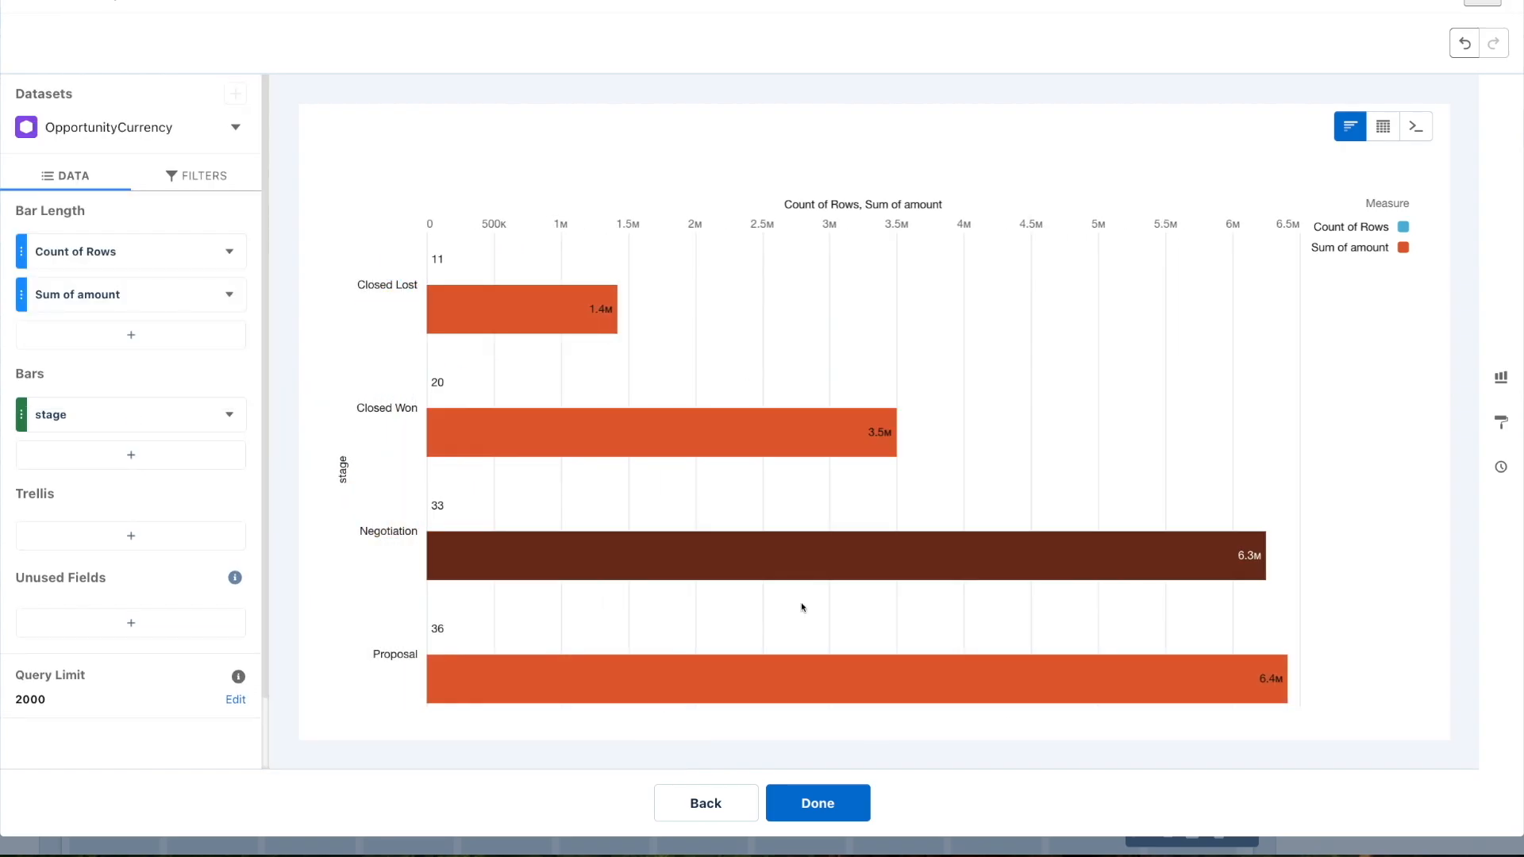
pyautogui.click(829, 804)
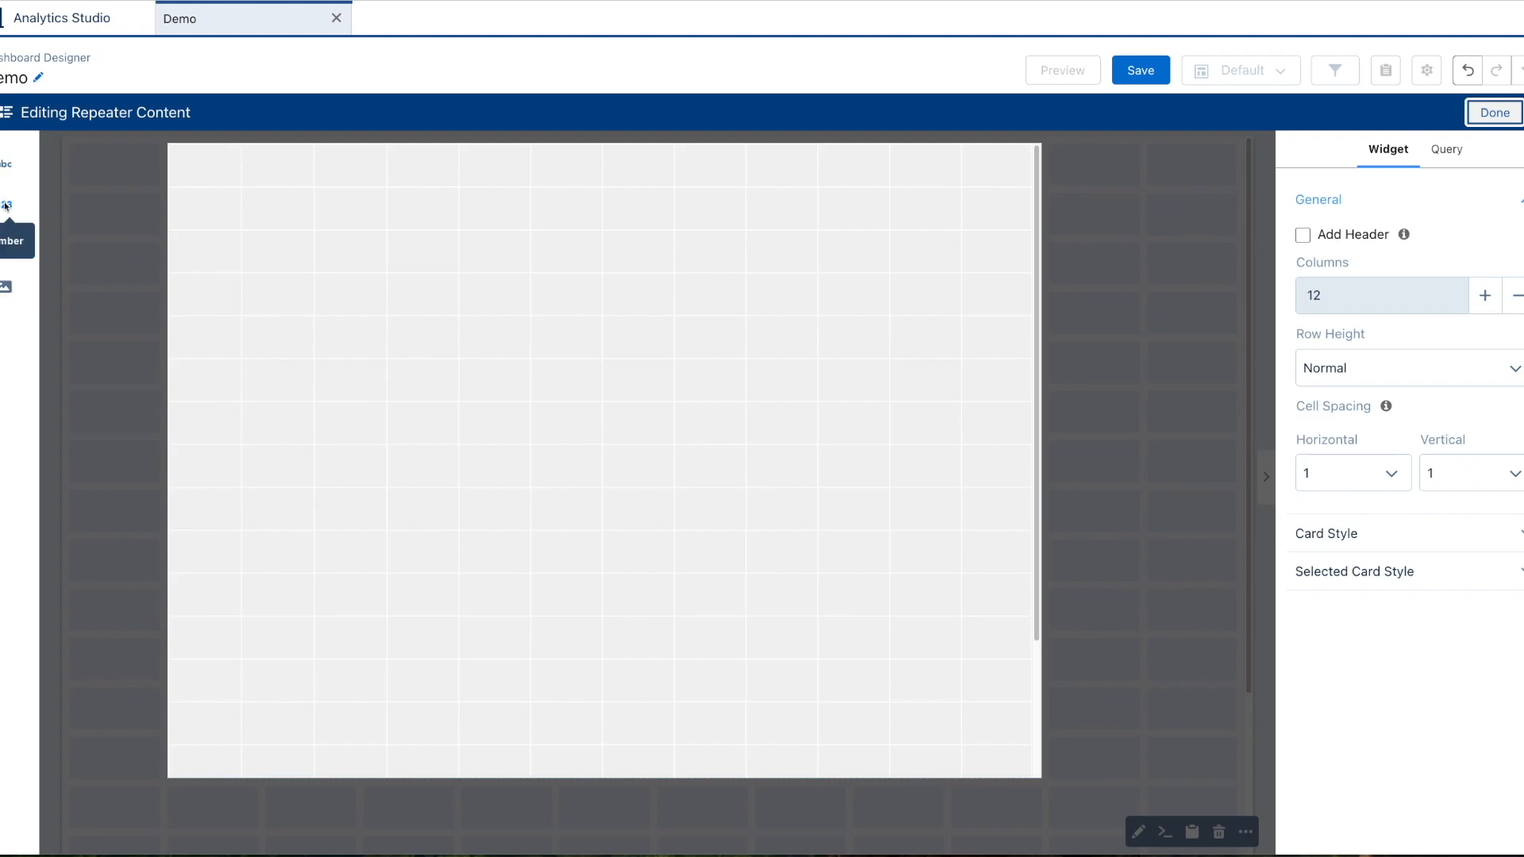
# Add a widened text widget to the card showing only the stage field.
pyautogui.moveTo(6, 164); pyautogui.dragTo(230, 222)
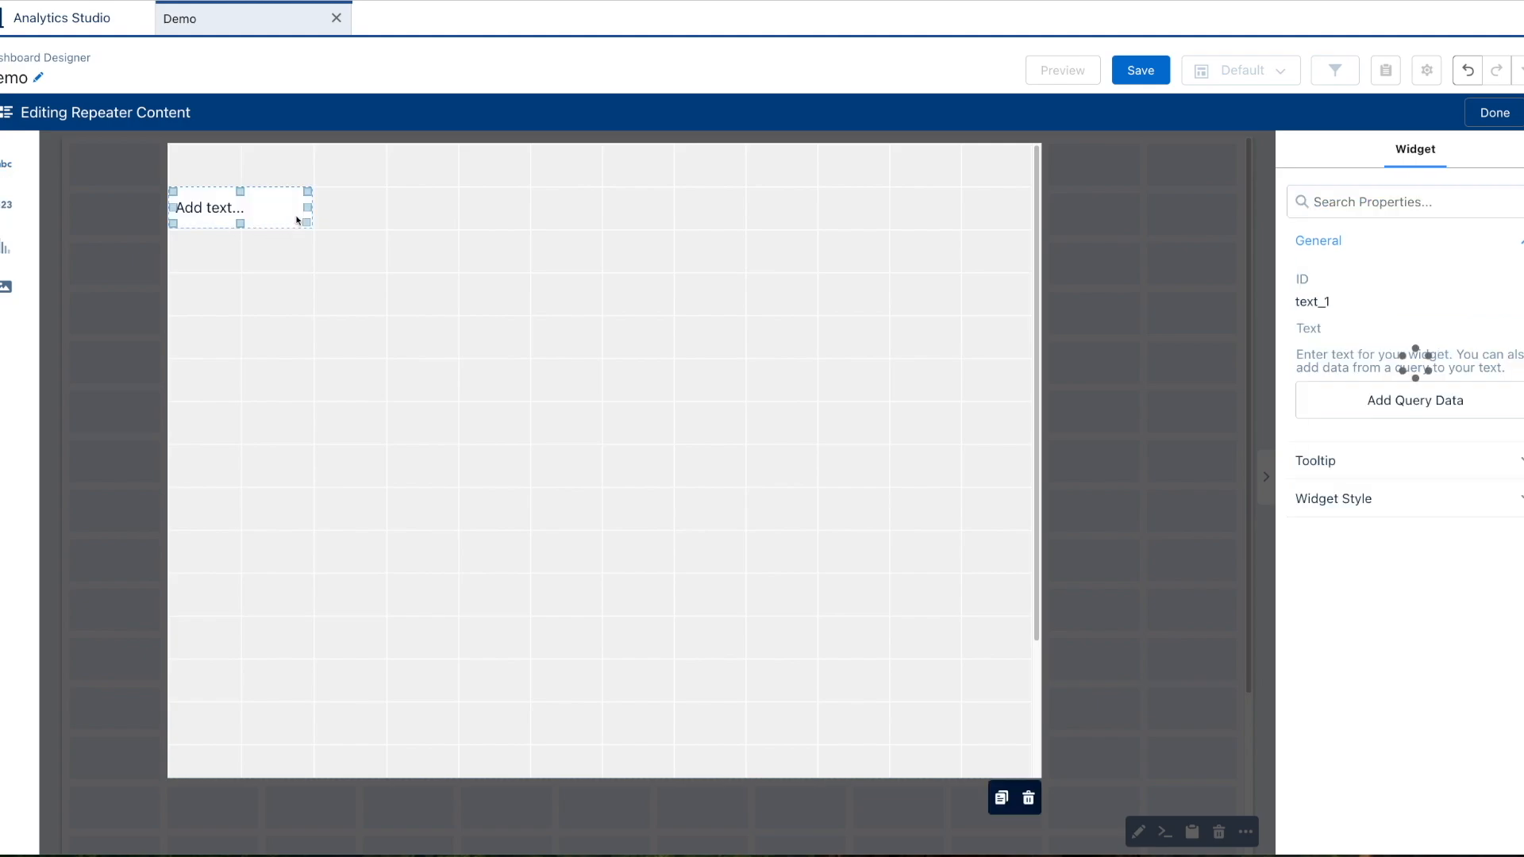
pyautogui.click(1452, 398)
pyautogui.click(1384, 316)
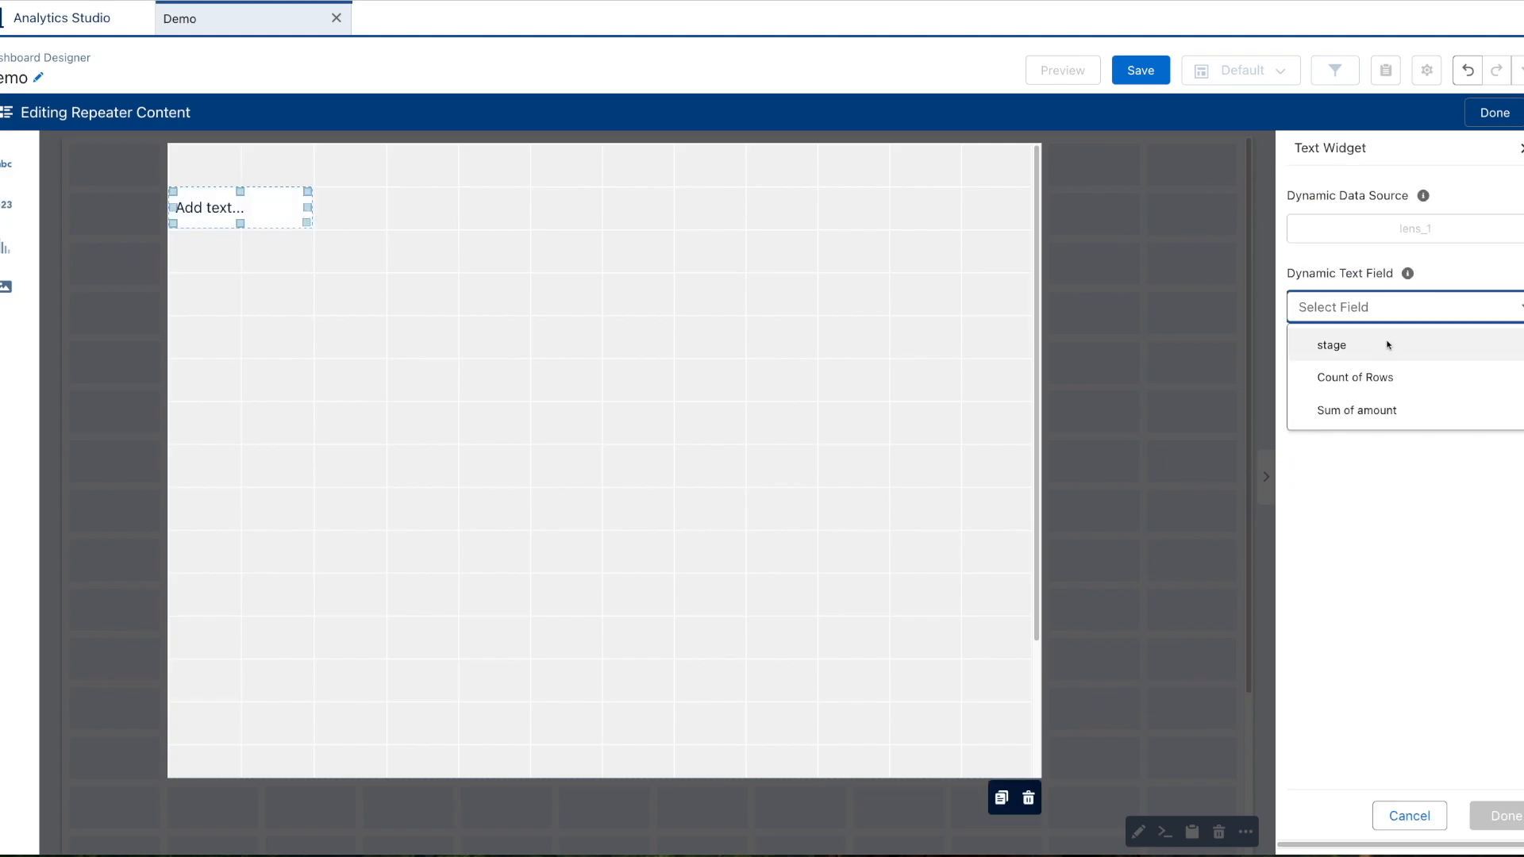
pyautogui.click(1384, 346)
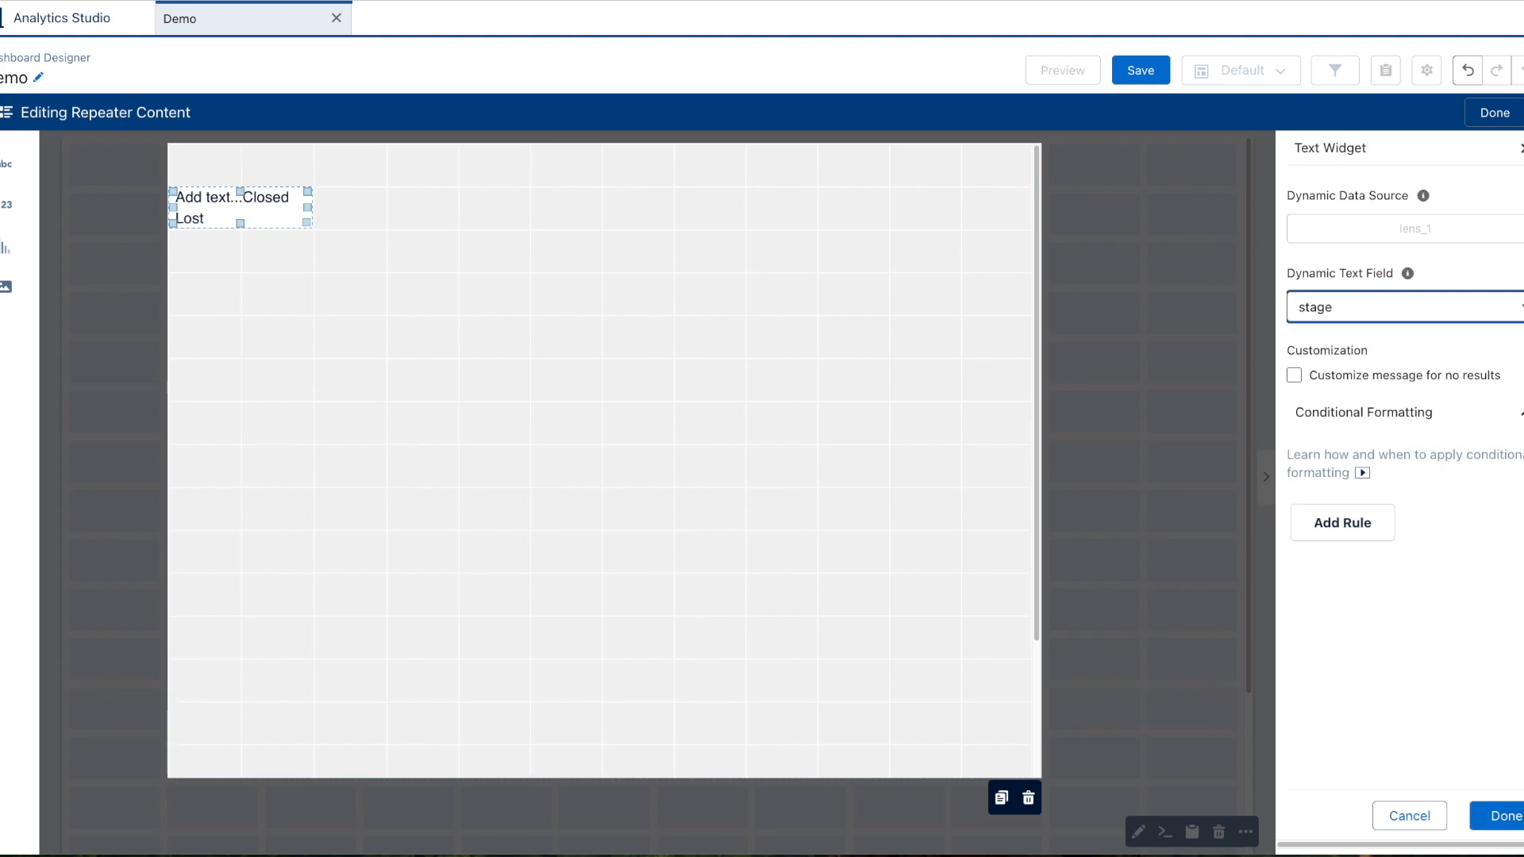
pyautogui.click(1497, 816)
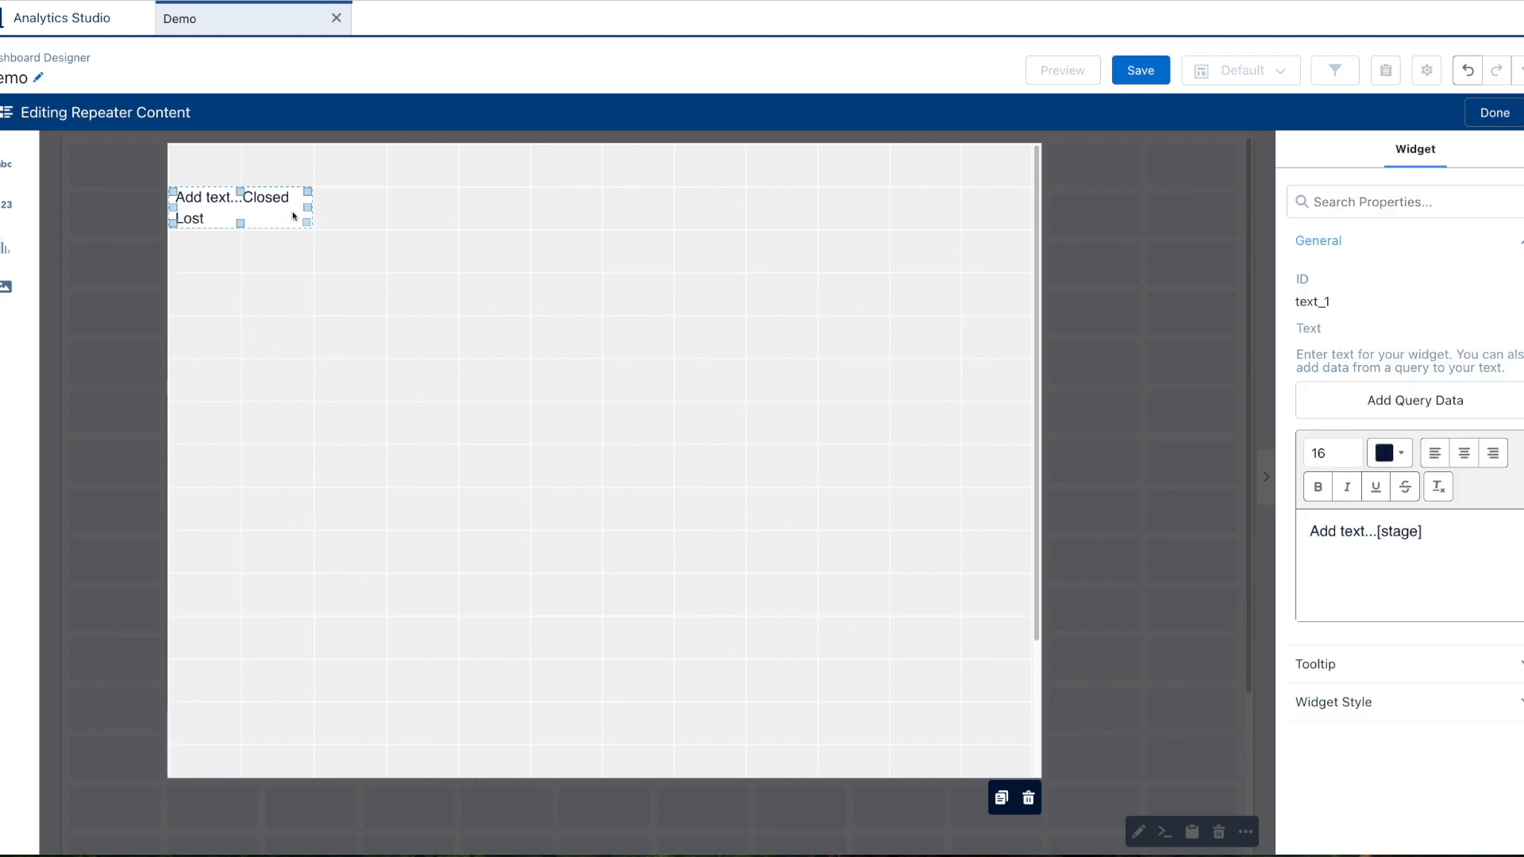
pyautogui.click(1385, 540)
pyautogui.press('BackSpace')
pyautogui.press('BackSpace')
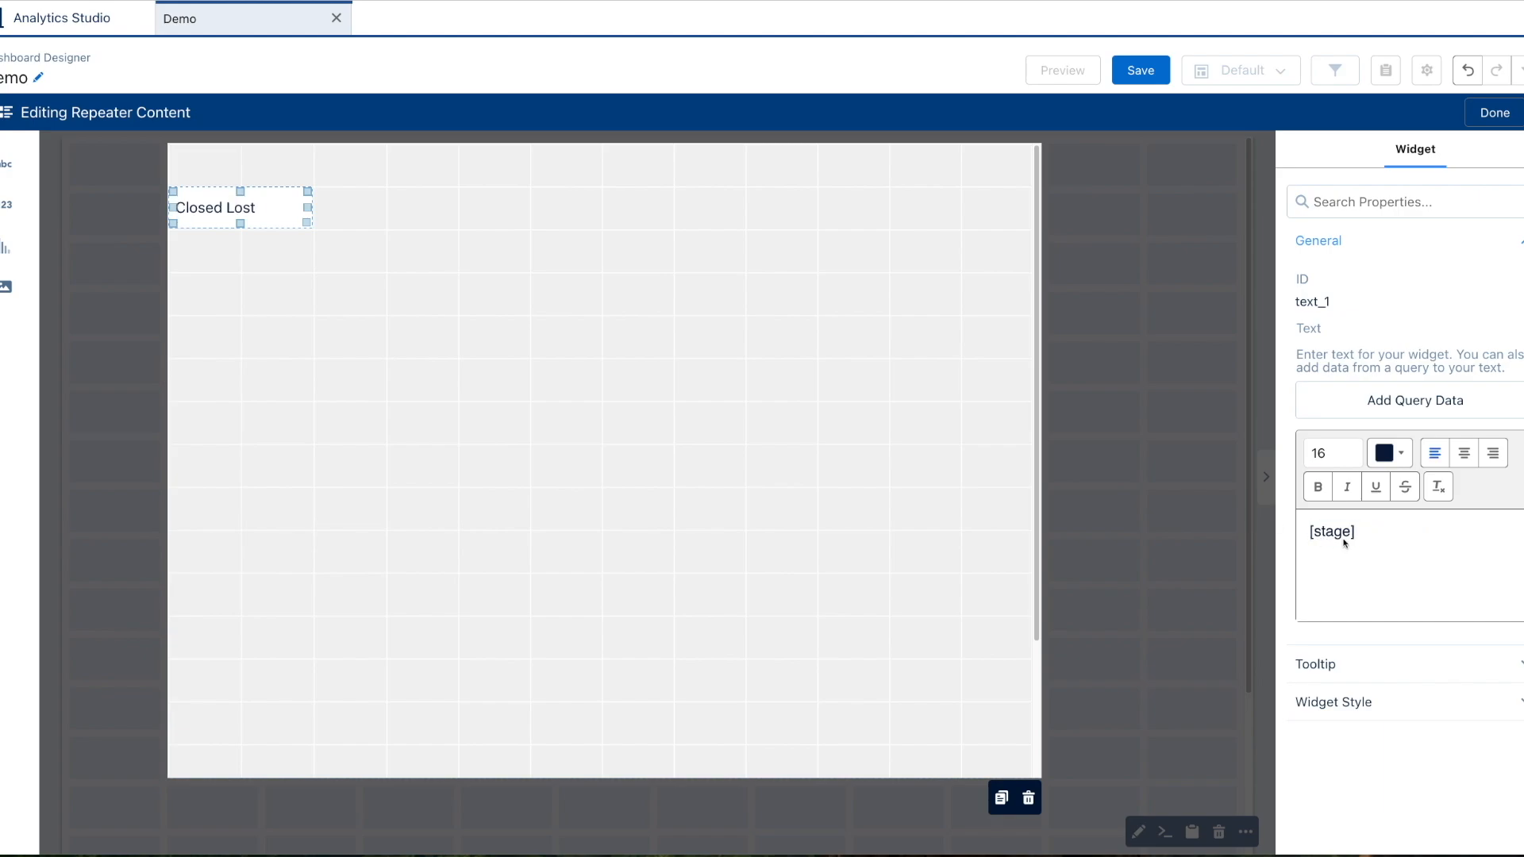
pyautogui.moveTo(307, 208); pyautogui.dragTo(368, 220)
# Add a Count of Rows number widget beside the stage text and remove its title.
pyautogui.moveTo(6, 205); pyautogui.dragTo(626, 212)
pyautogui.click(626, 211)
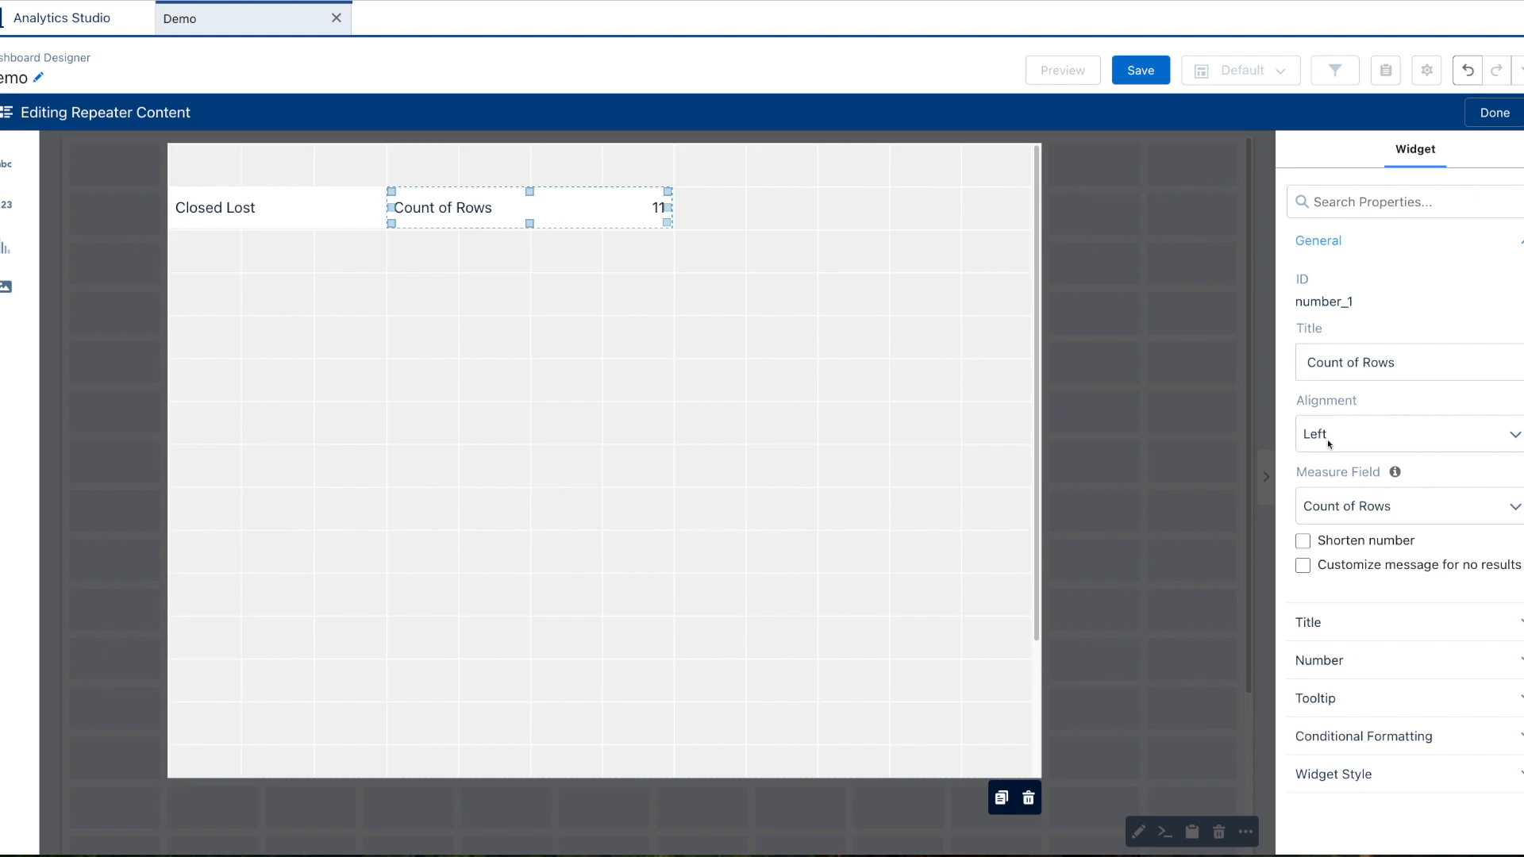
pyautogui.tripleClick(1369, 370)
pyautogui.press('BackSpace')
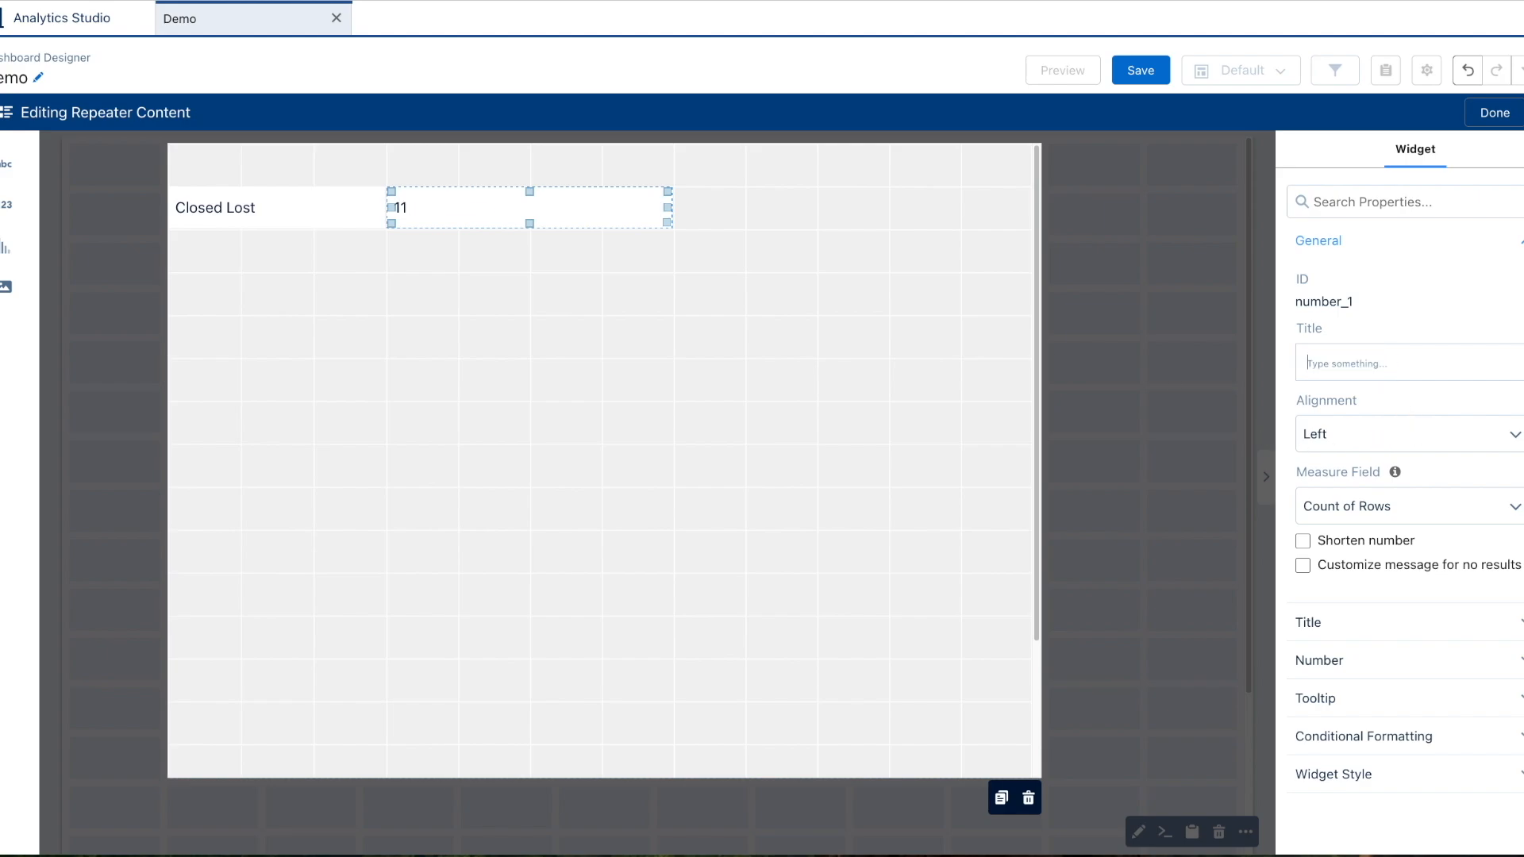
pyautogui.click(205, 265)
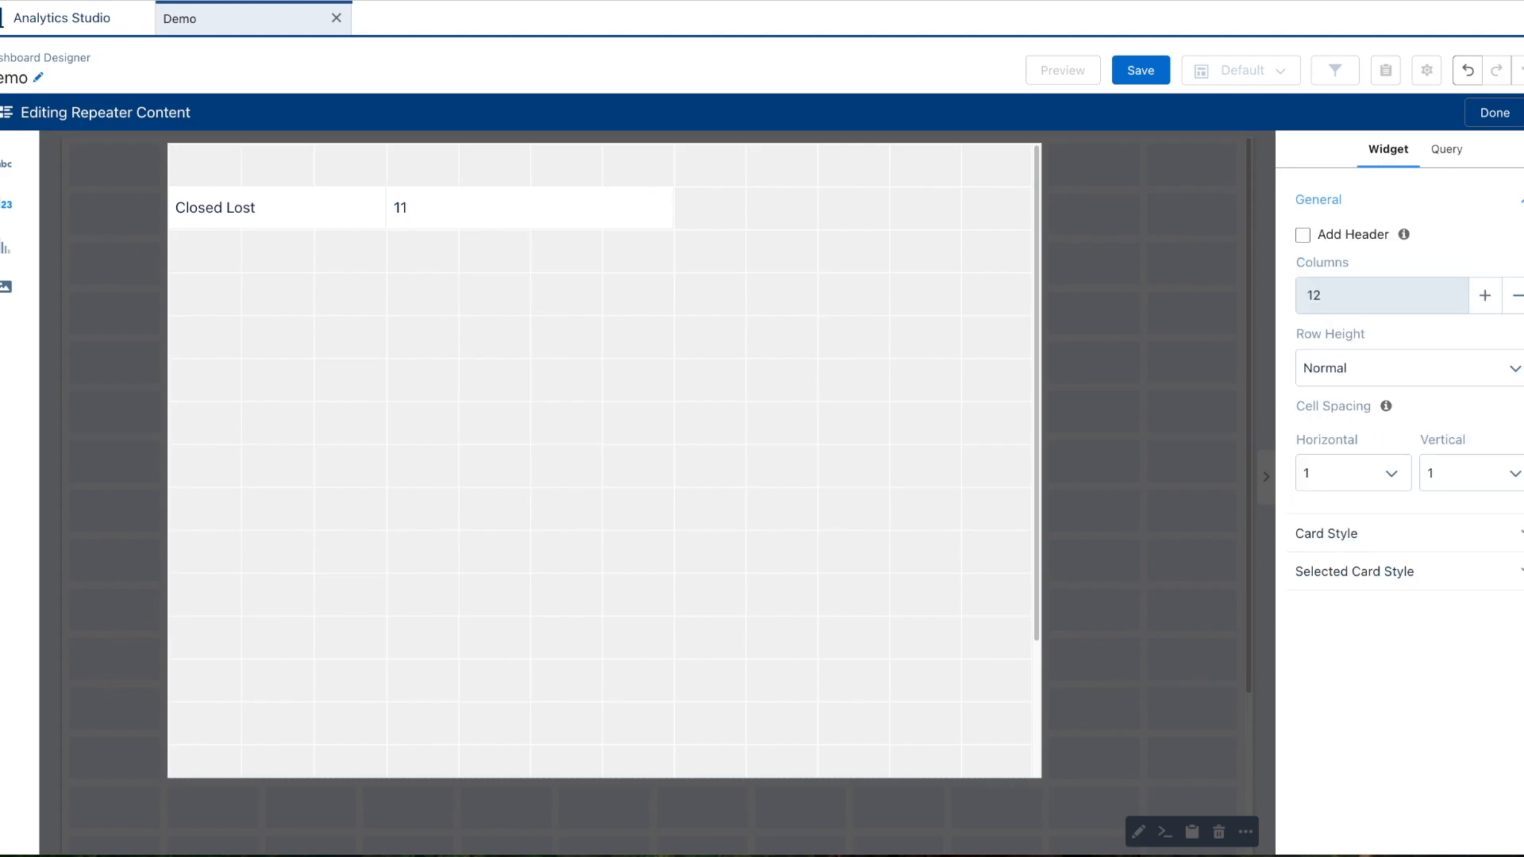
# Add a chart beside the number, stretch number and stage text to two rows, and add a header row.
pyautogui.moveTo(7, 248); pyautogui.dragTo(1032, 188)
pyautogui.click(587, 199)
pyautogui.moveTo(533, 188); pyautogui.dragTo(531, 151)
pyautogui.click(289, 198)
pyautogui.moveTo(276, 189); pyautogui.dragTo(280, 148)
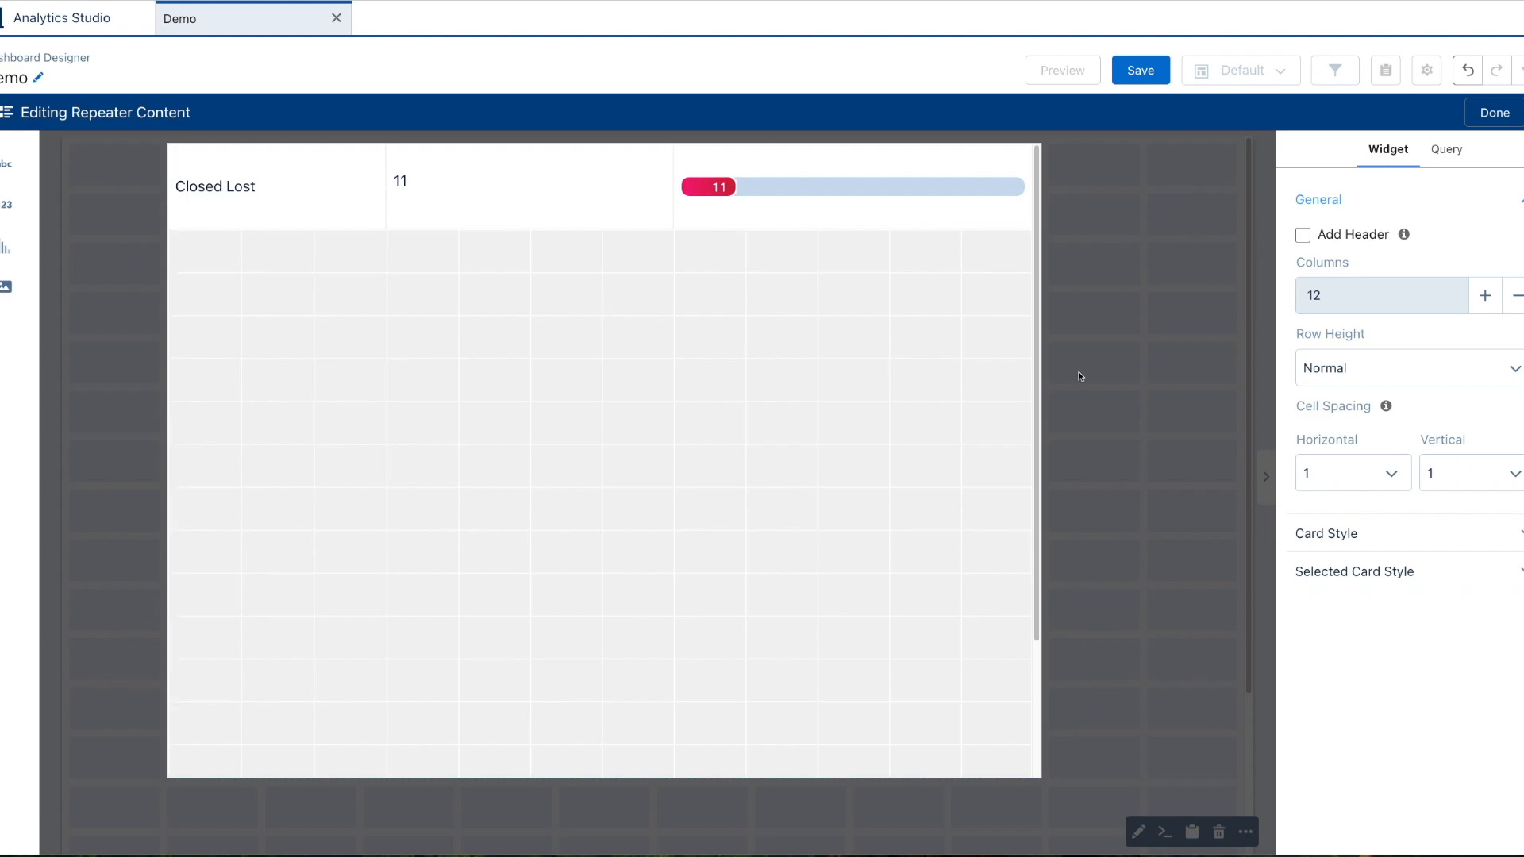
pyautogui.click(1304, 235)
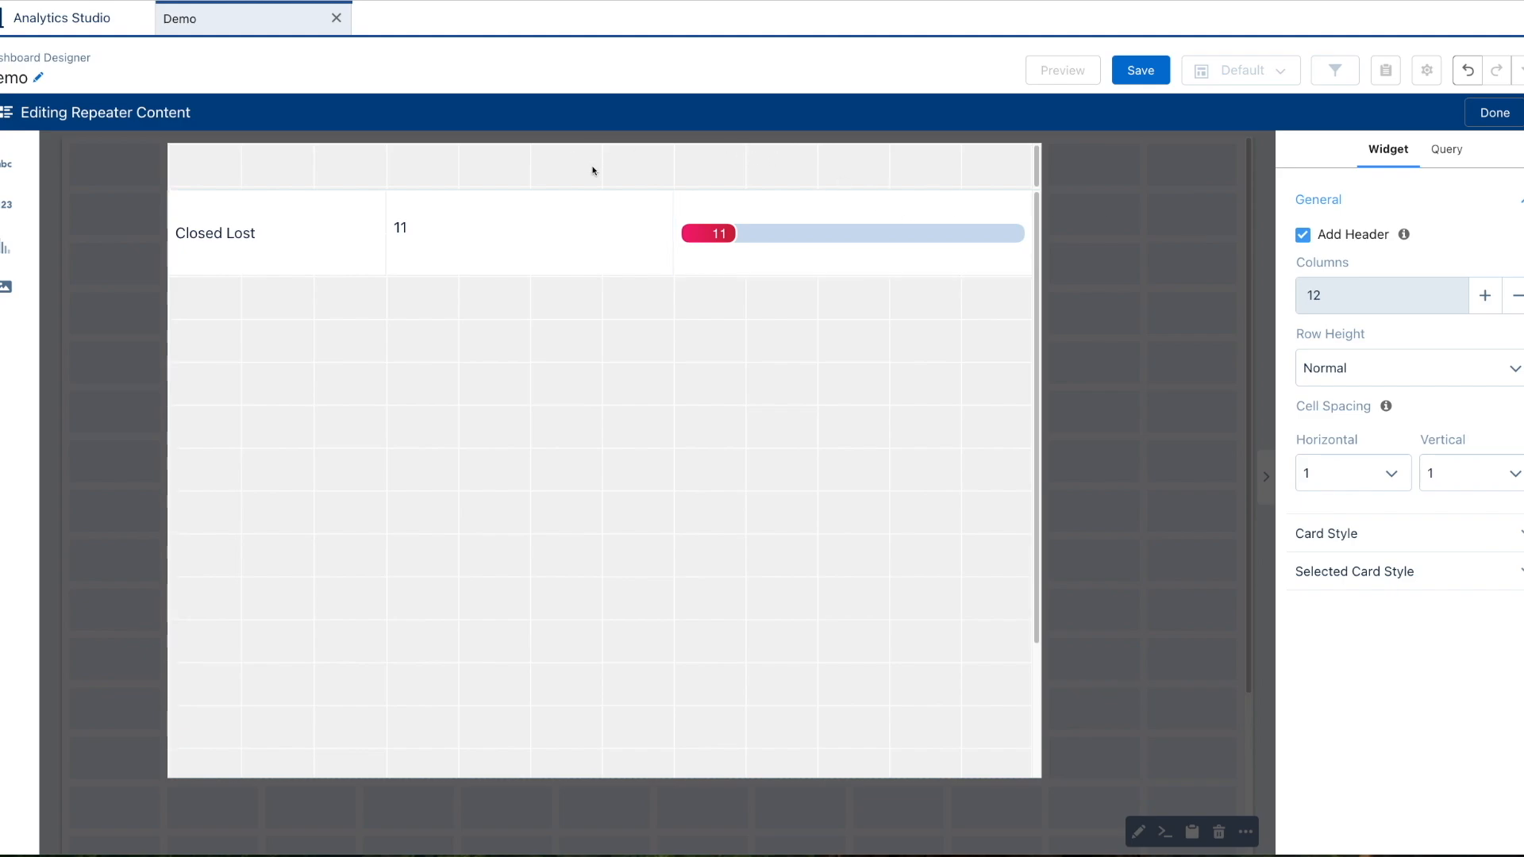
pyautogui.moveTo(1, 164); pyautogui.dragTo(305, 173)
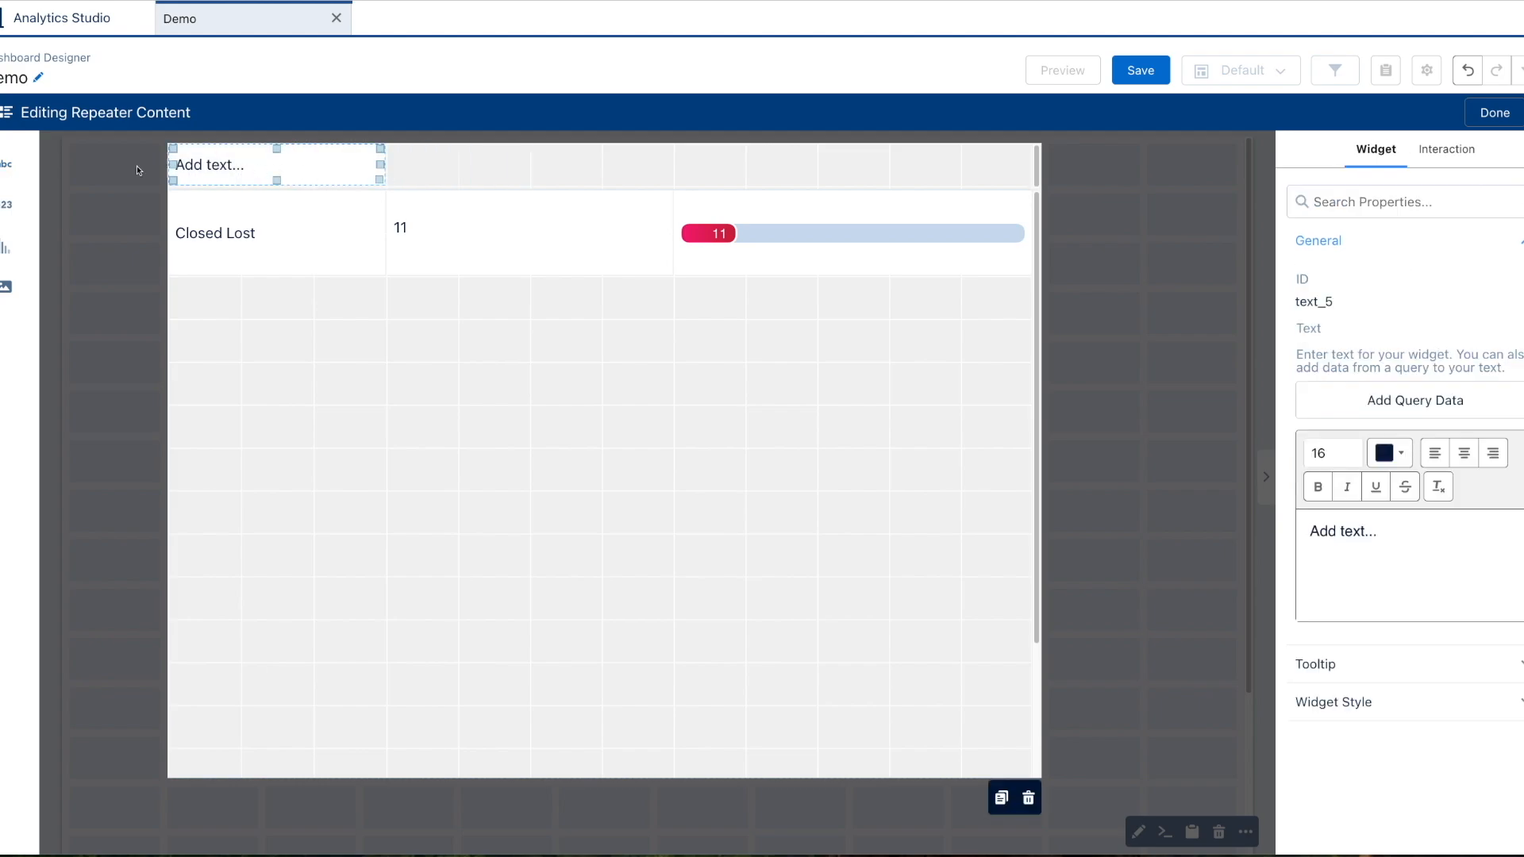
# Add a second header text widget and label the first header 'Stage'.
pyautogui.moveTo(9, 170); pyautogui.dragTo(572, 174)
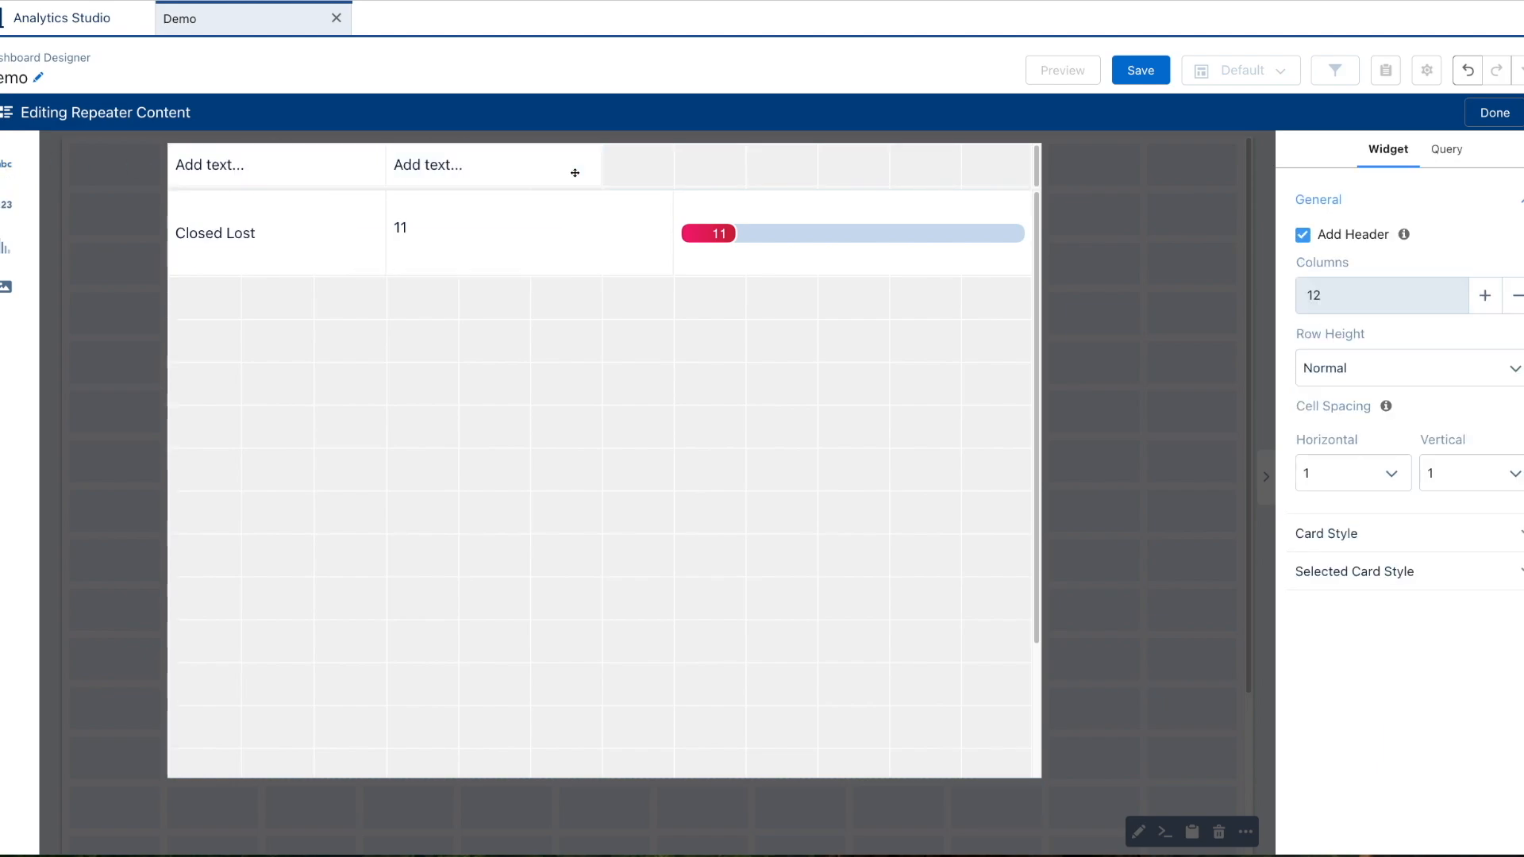
pyautogui.click(324, 171)
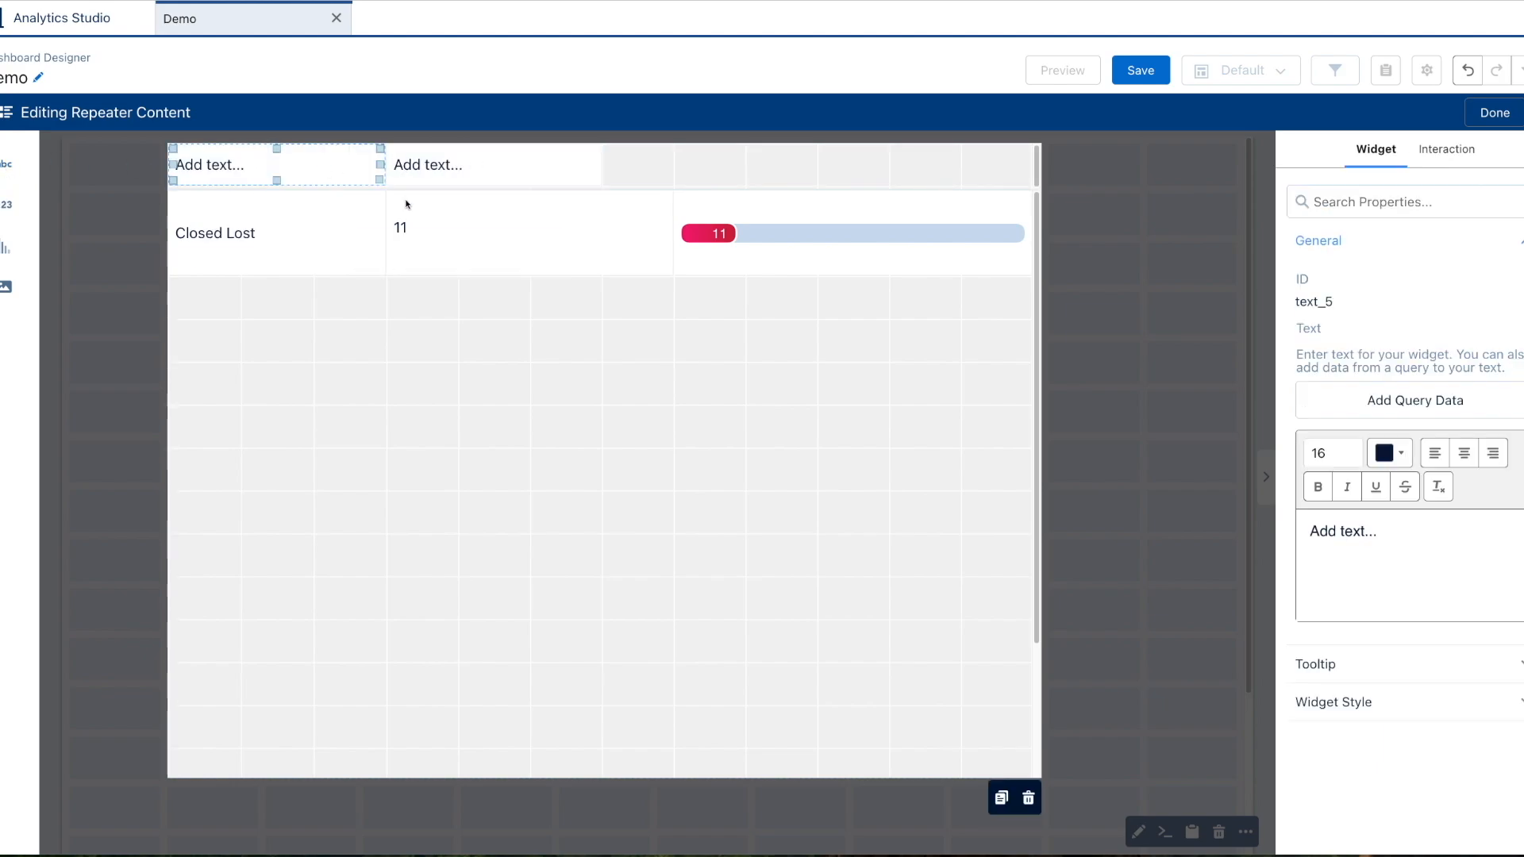
pyautogui.tripleClick(1337, 536)
pyautogui.write('Stage')
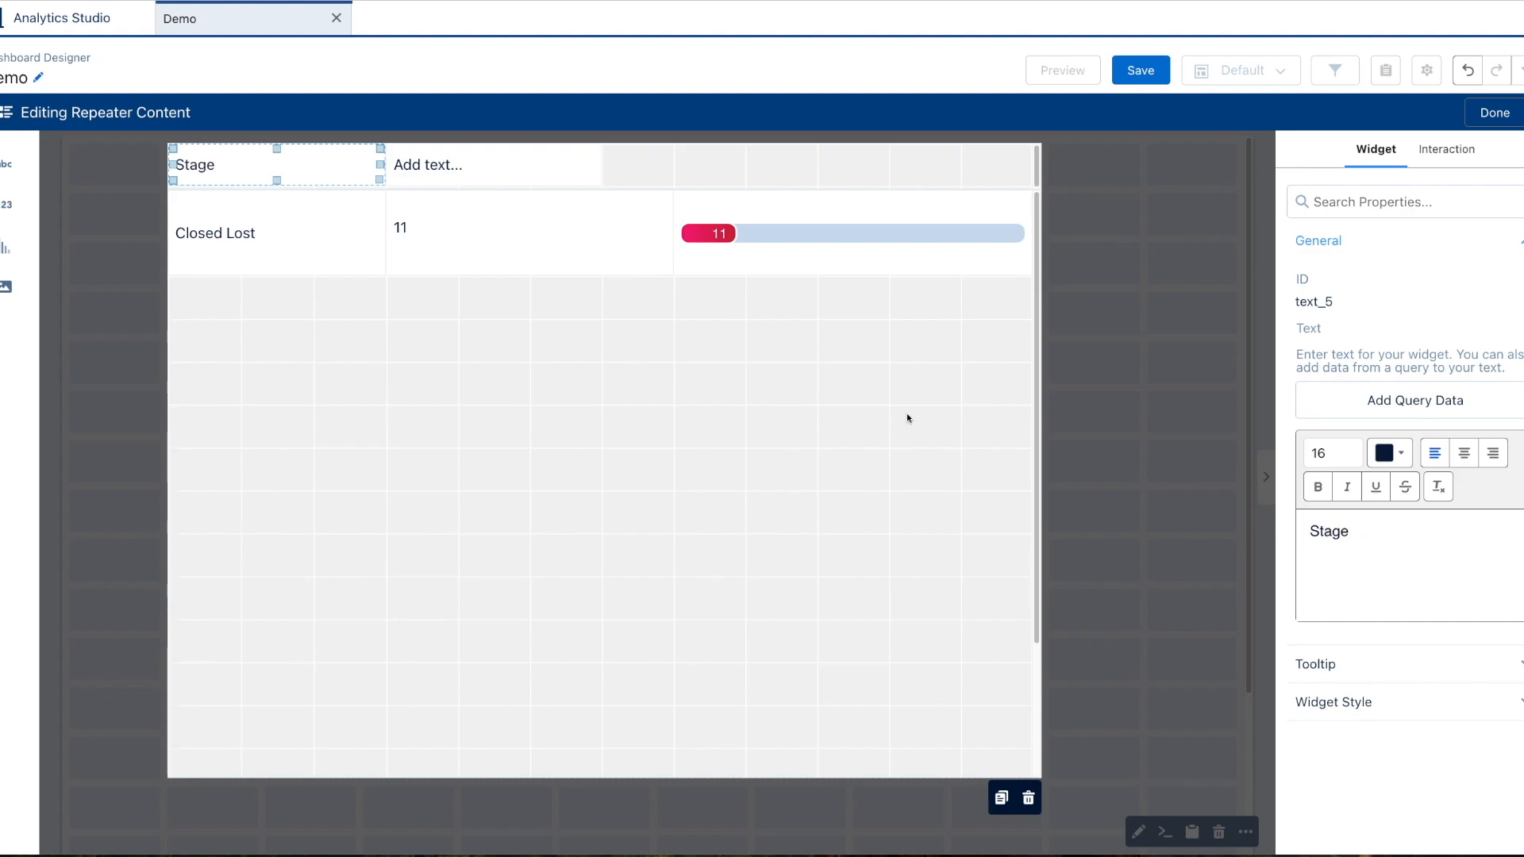
# Make clicking the Stage header sort the table by the stage column.
pyautogui.click(547, 172)
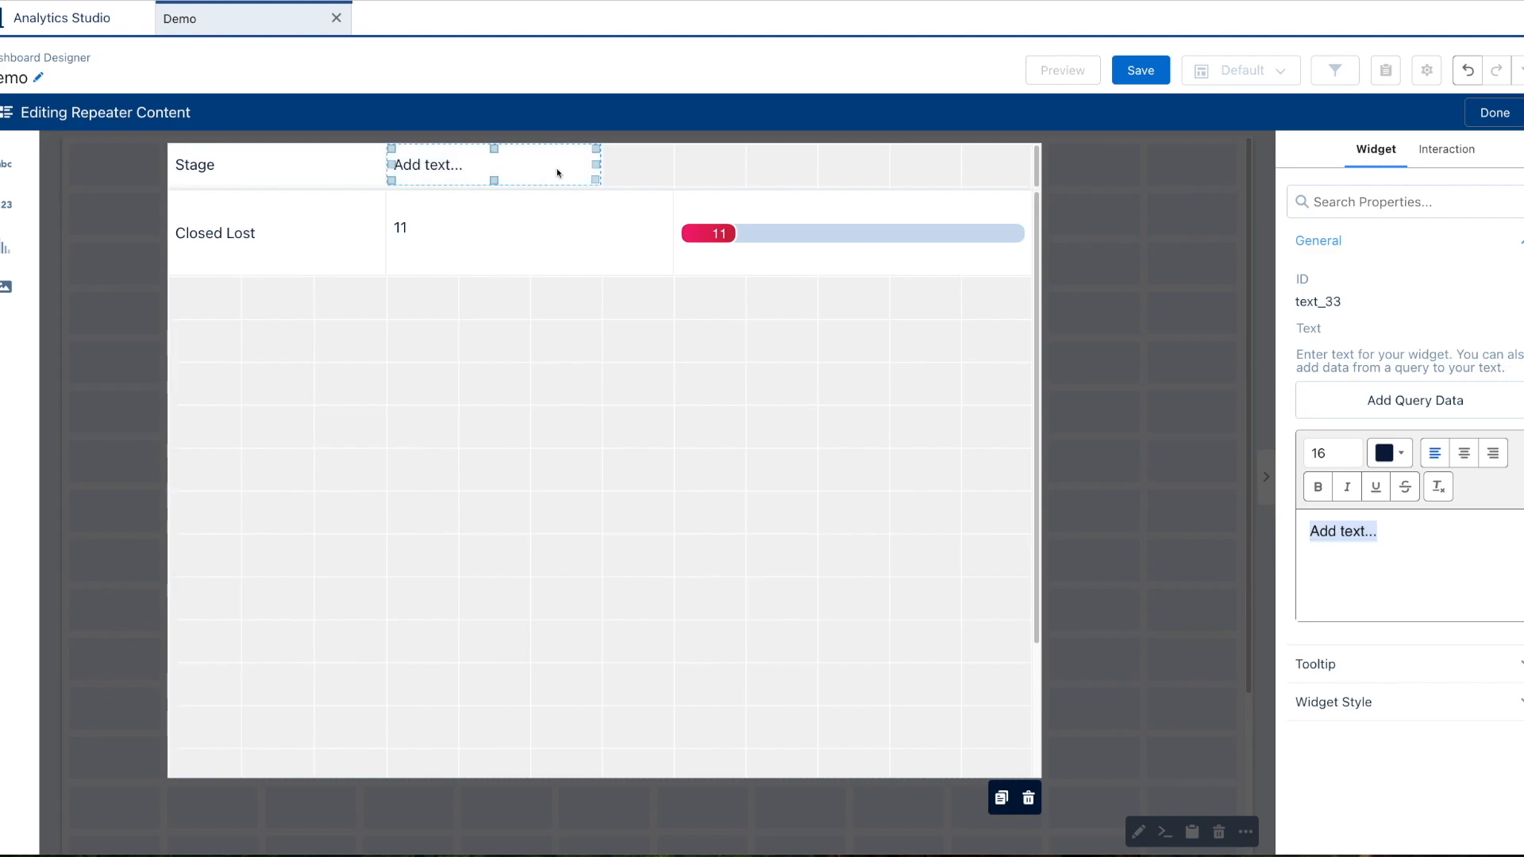
pyautogui.click(672, 164)
pyautogui.click(289, 166)
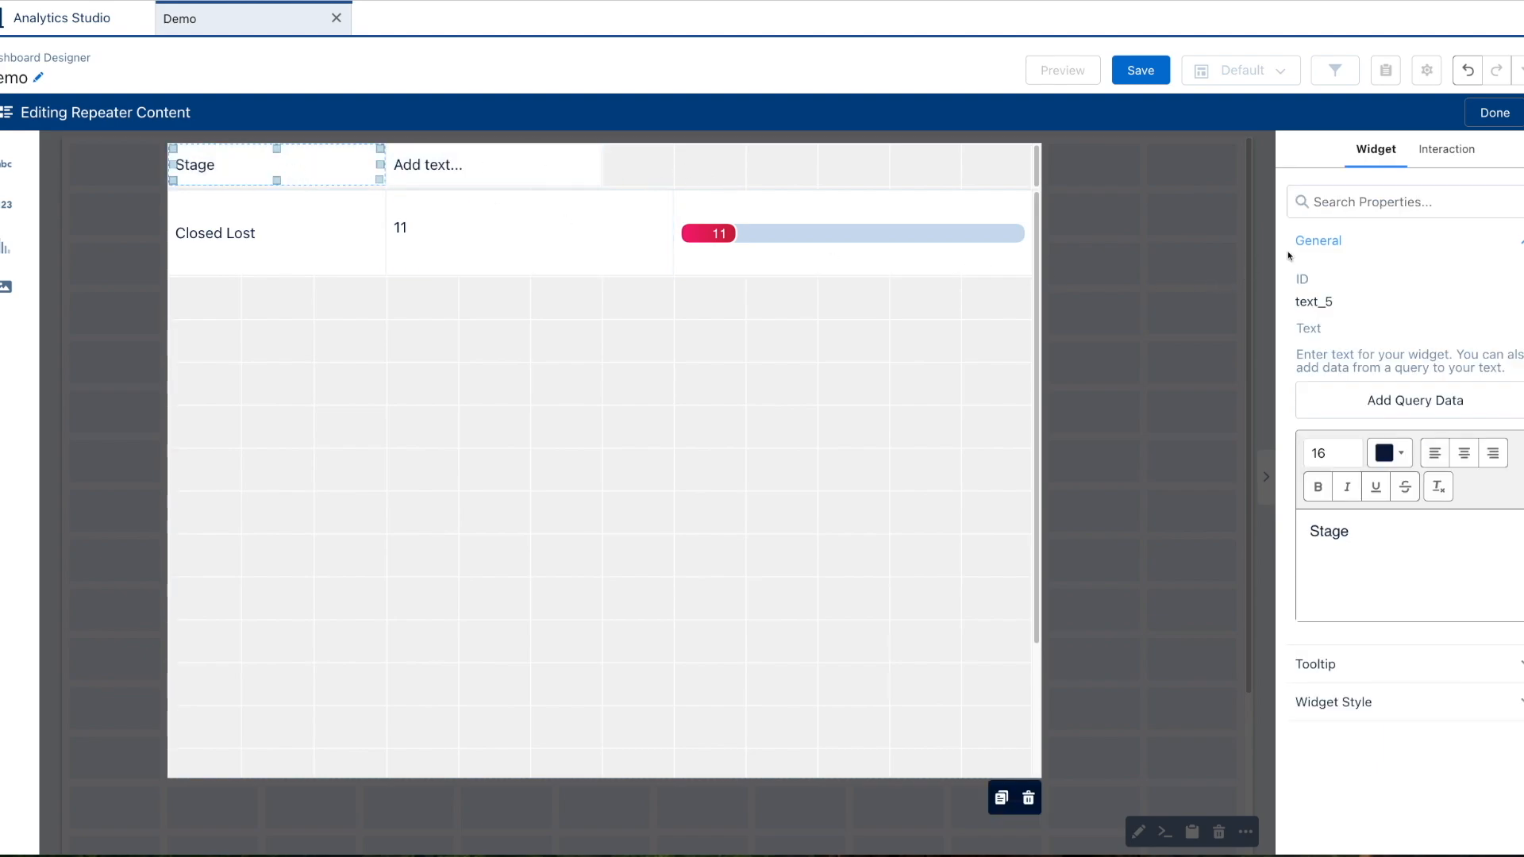
pyautogui.click(1442, 150)
pyautogui.click(1354, 374)
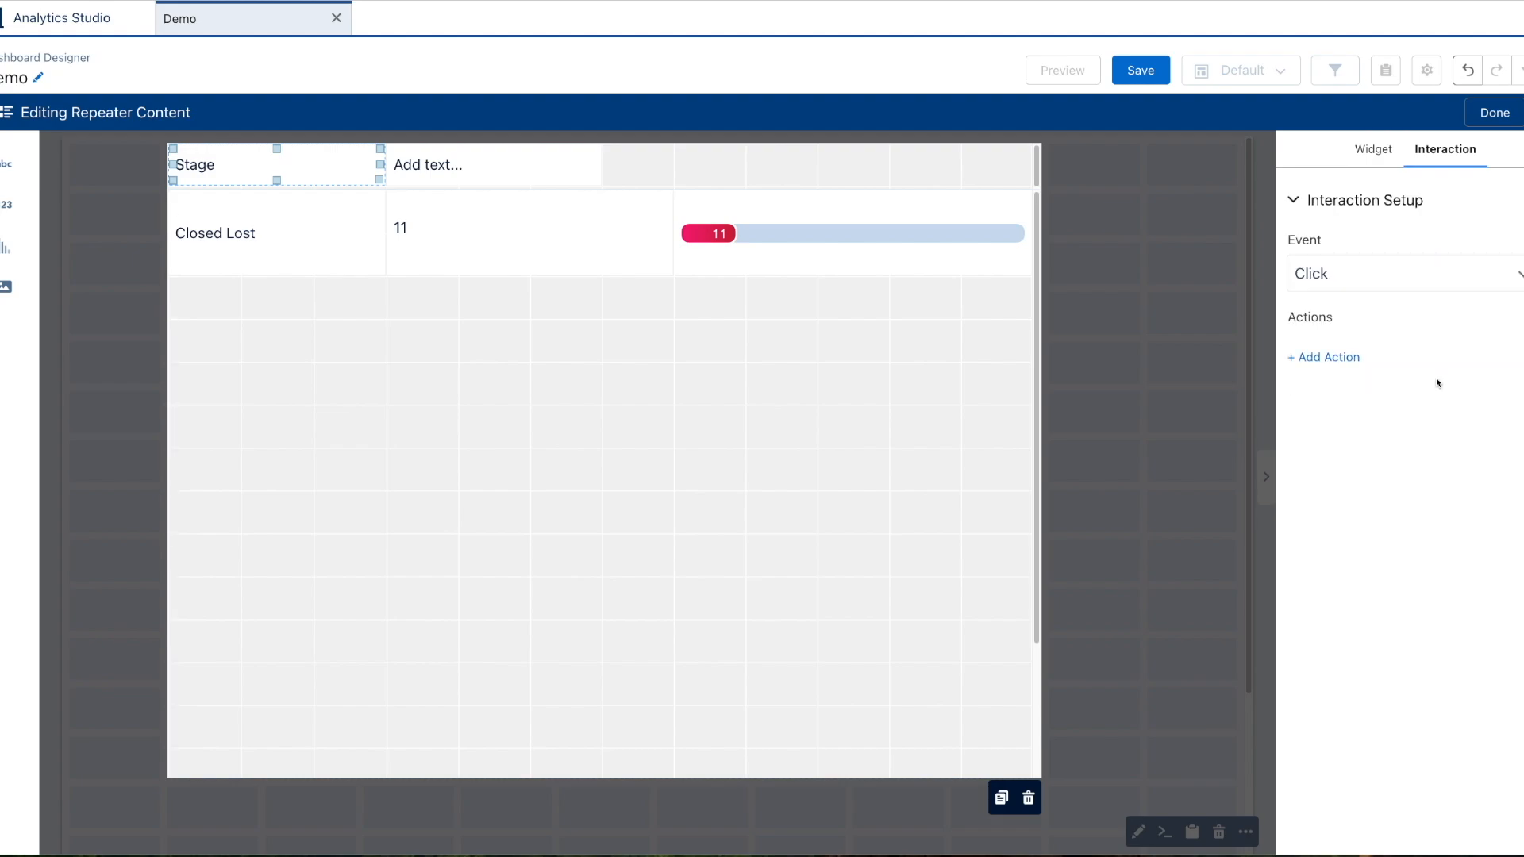
pyautogui.click(1336, 359)
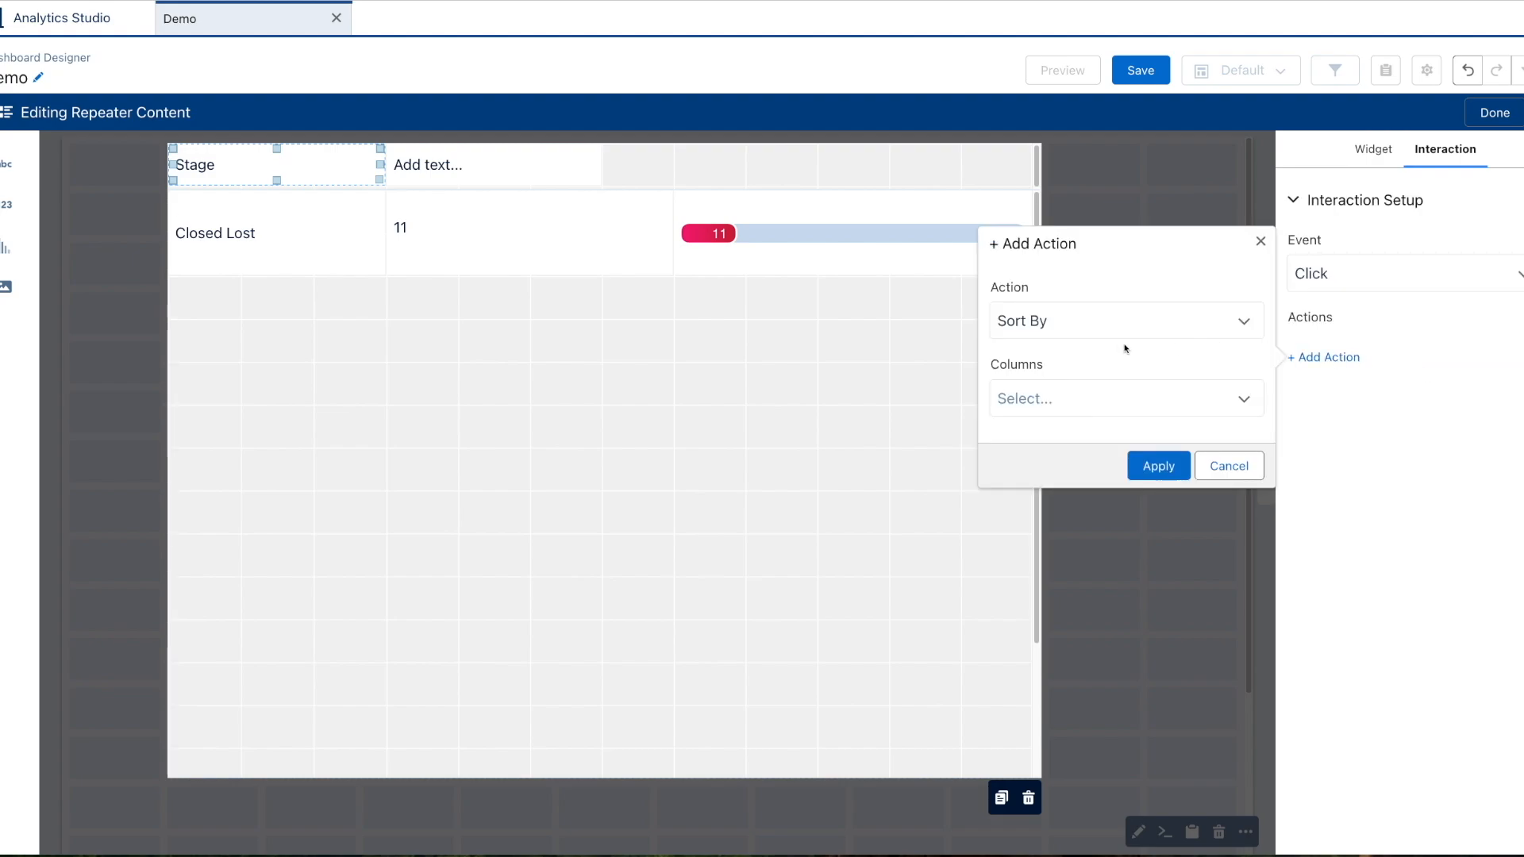
pyautogui.click(1091, 399)
pyautogui.click(1097, 437)
pyautogui.click(1149, 463)
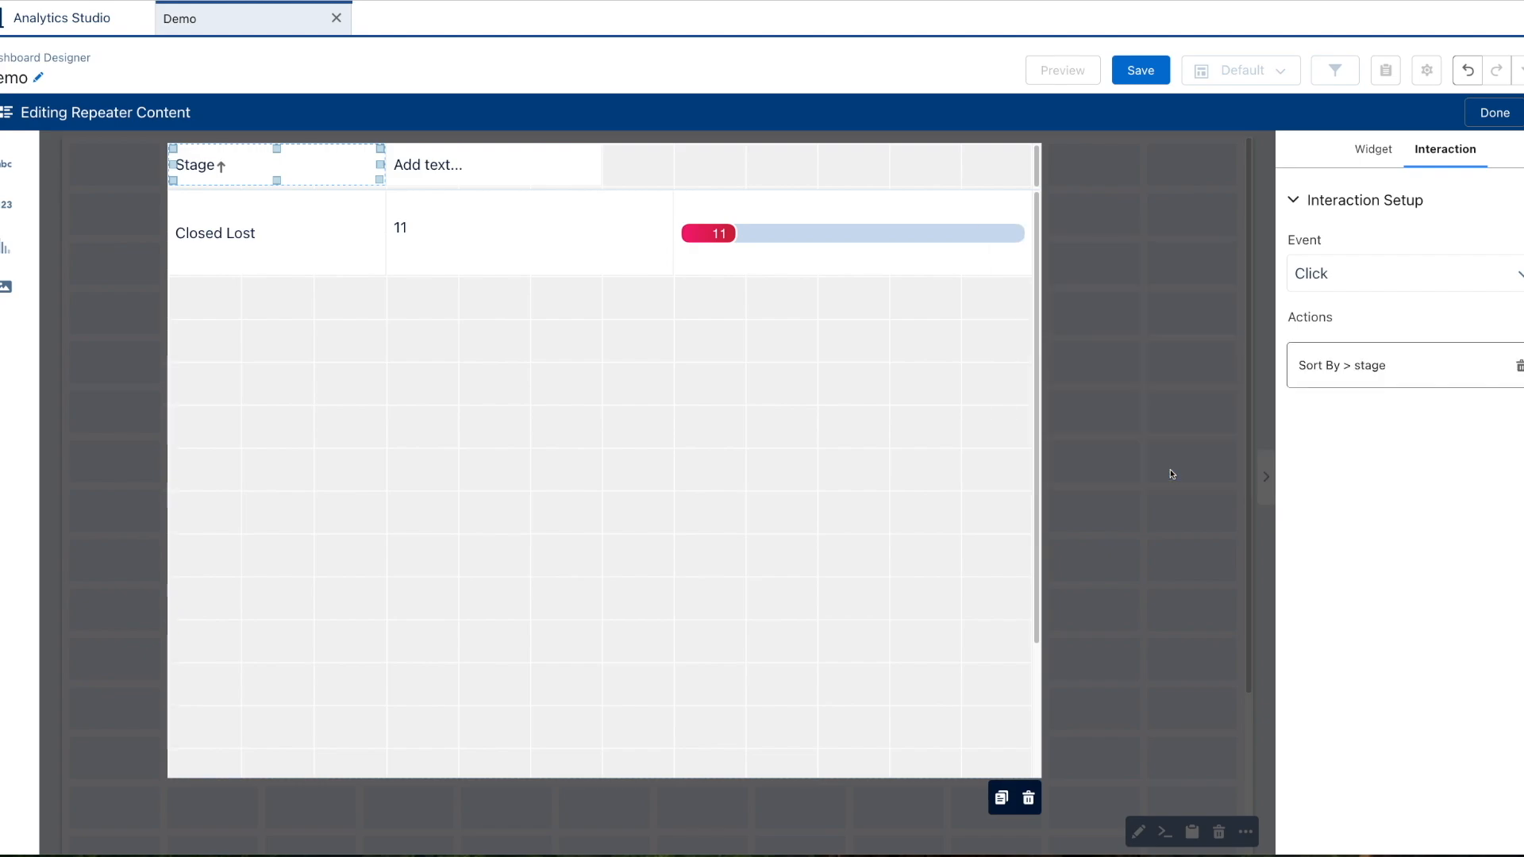
pyautogui.click(498, 165)
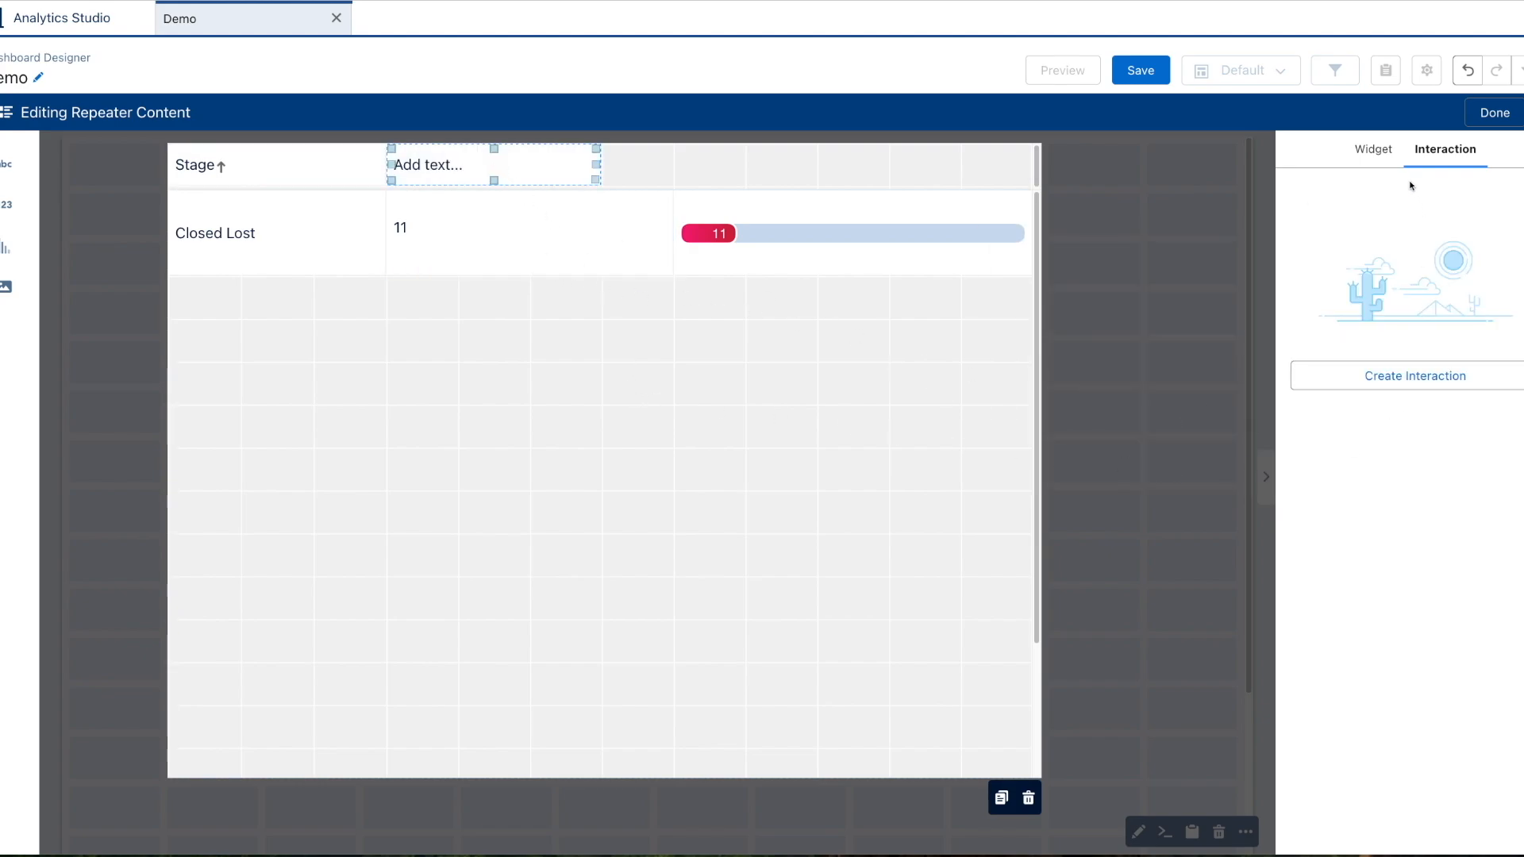
# Relabel the second header text 'Count'.
pyautogui.click(1366, 150)
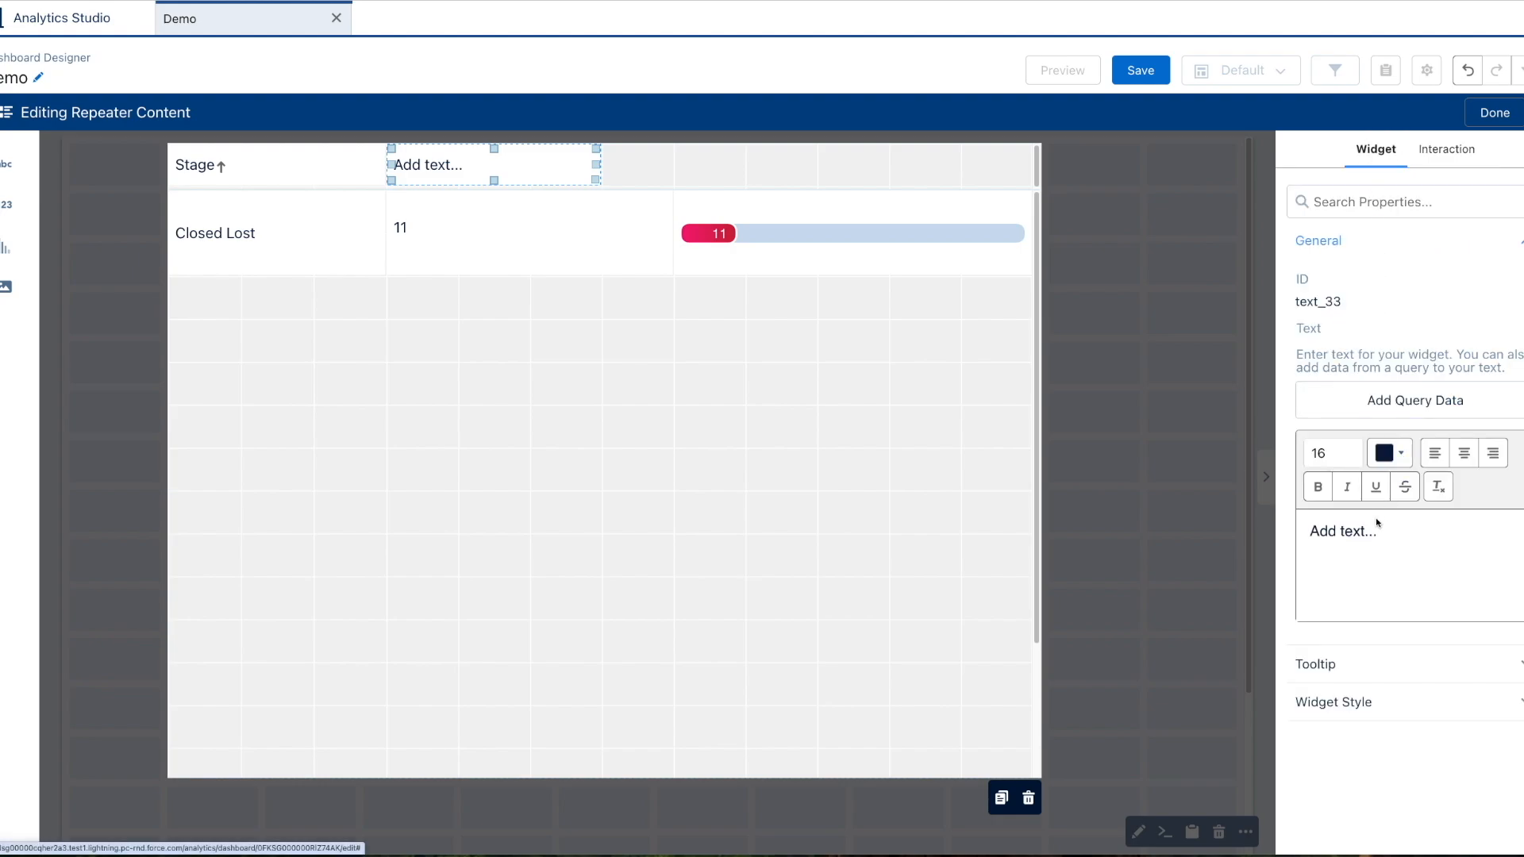
pyautogui.tripleClick(1359, 545)
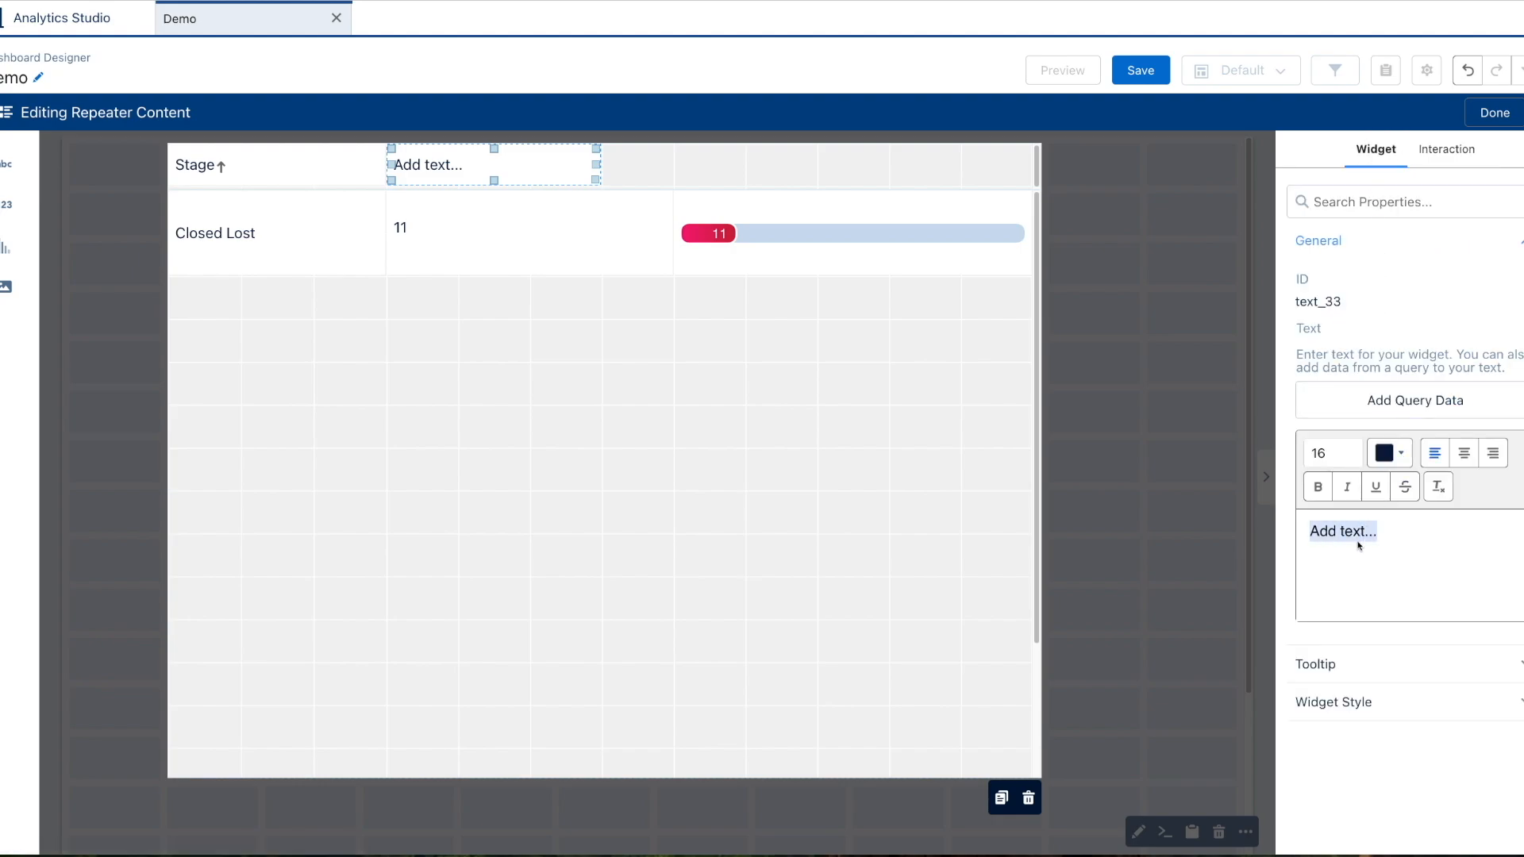
pyautogui.write('Count')
# Make clicking the Count header sort by Count of Rows, then finish editing the repeater.
pyautogui.click(1445, 149)
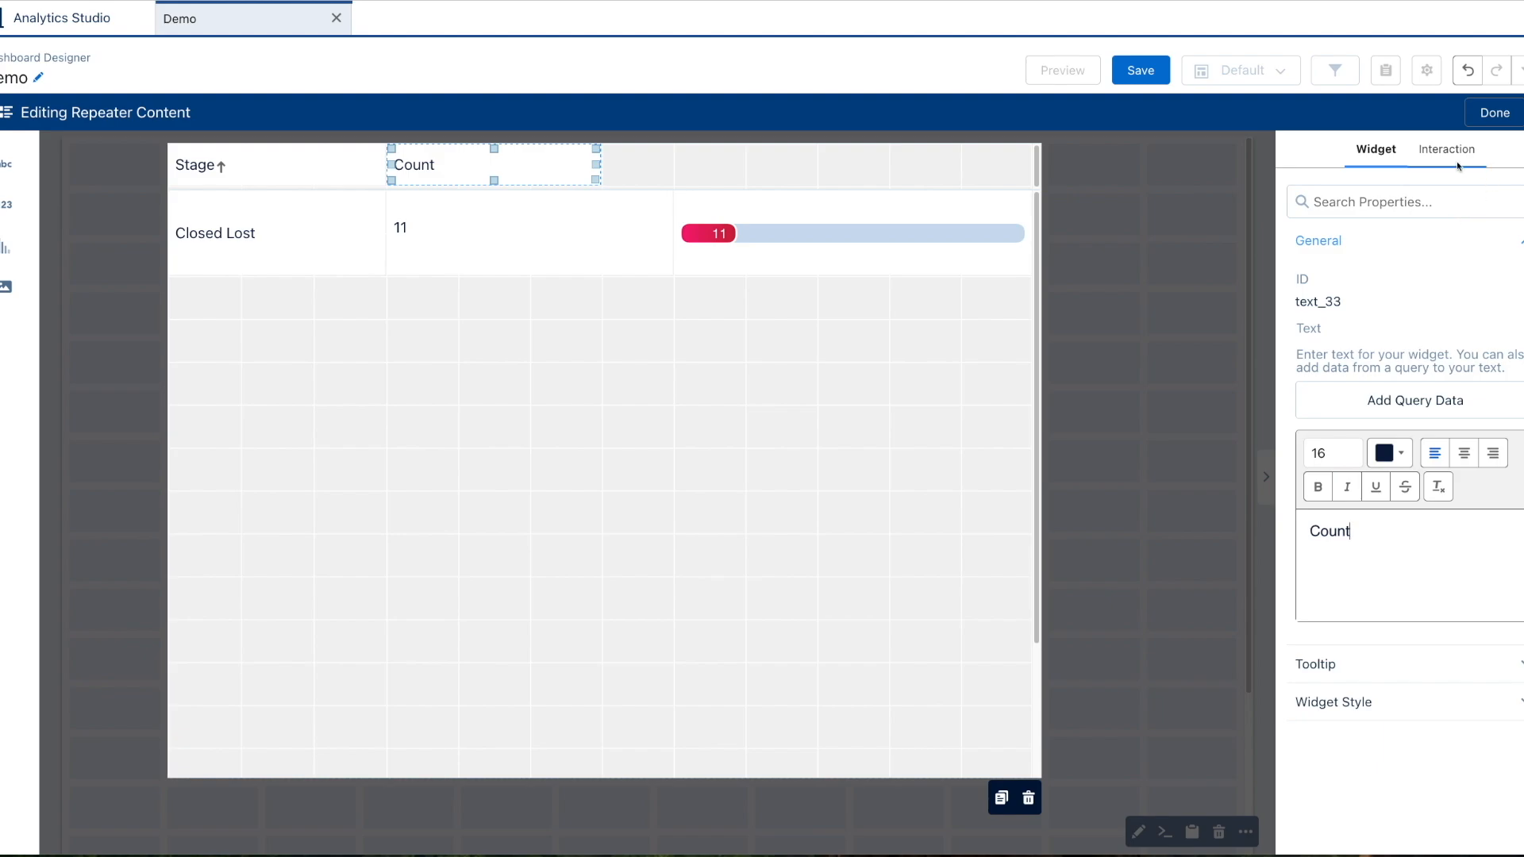
pyautogui.click(1451, 375)
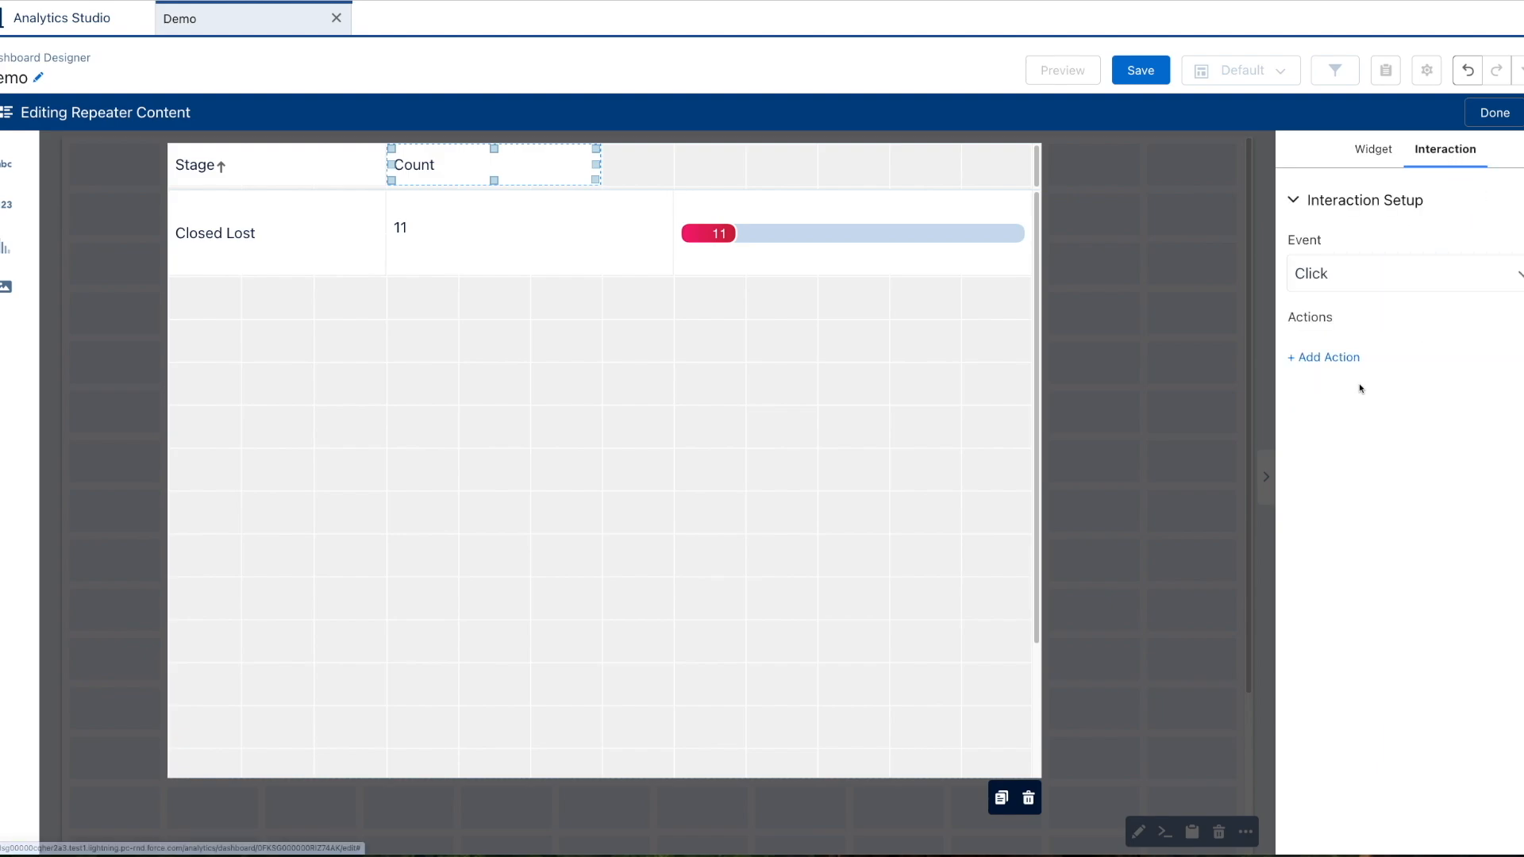
pyautogui.click(1340, 359)
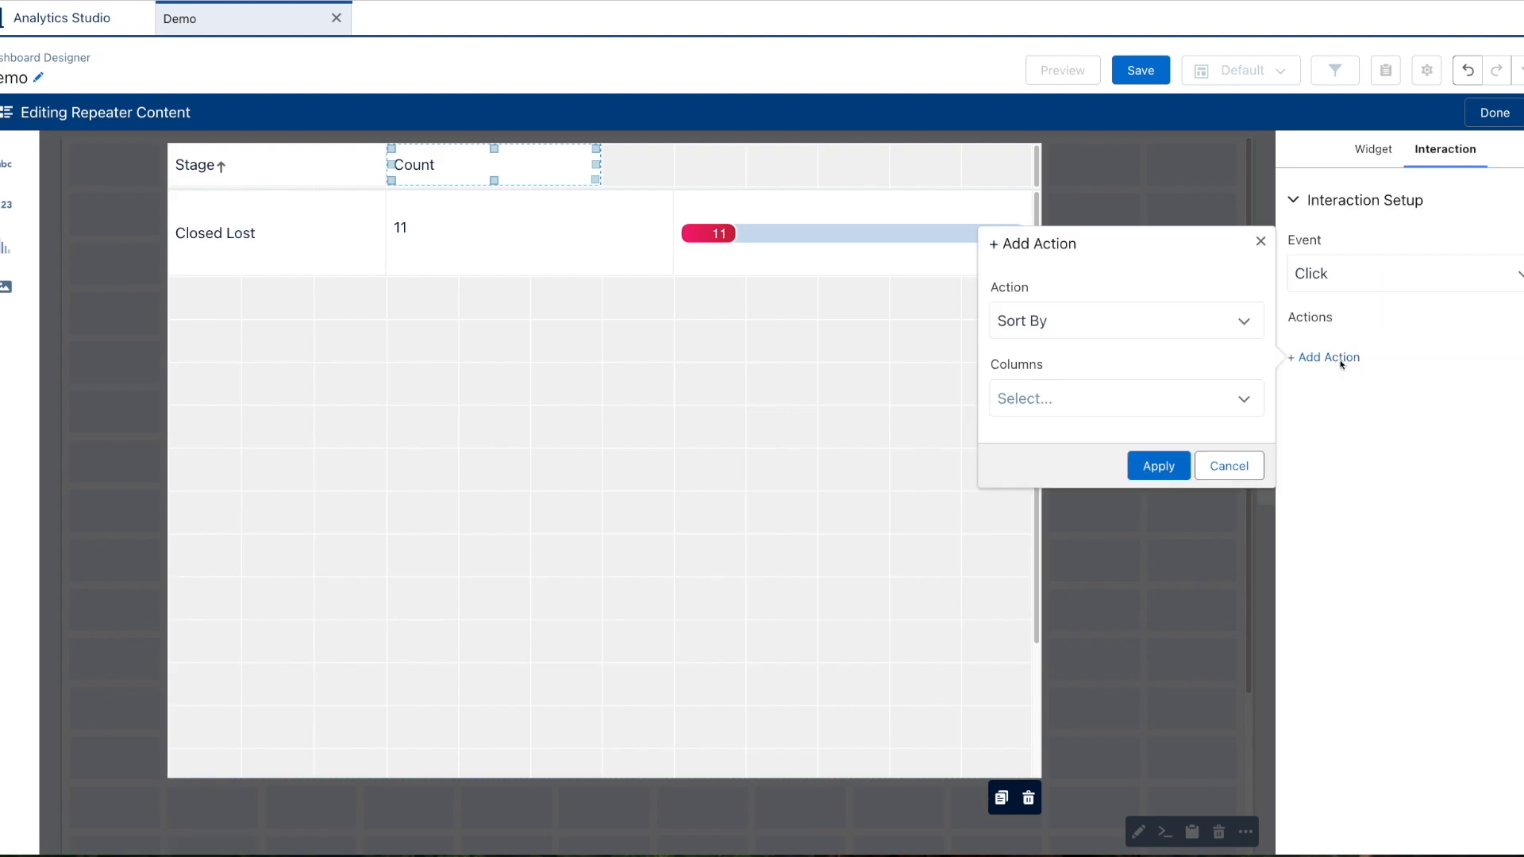
pyautogui.click(1071, 396)
pyautogui.click(1116, 462)
pyautogui.click(1156, 464)
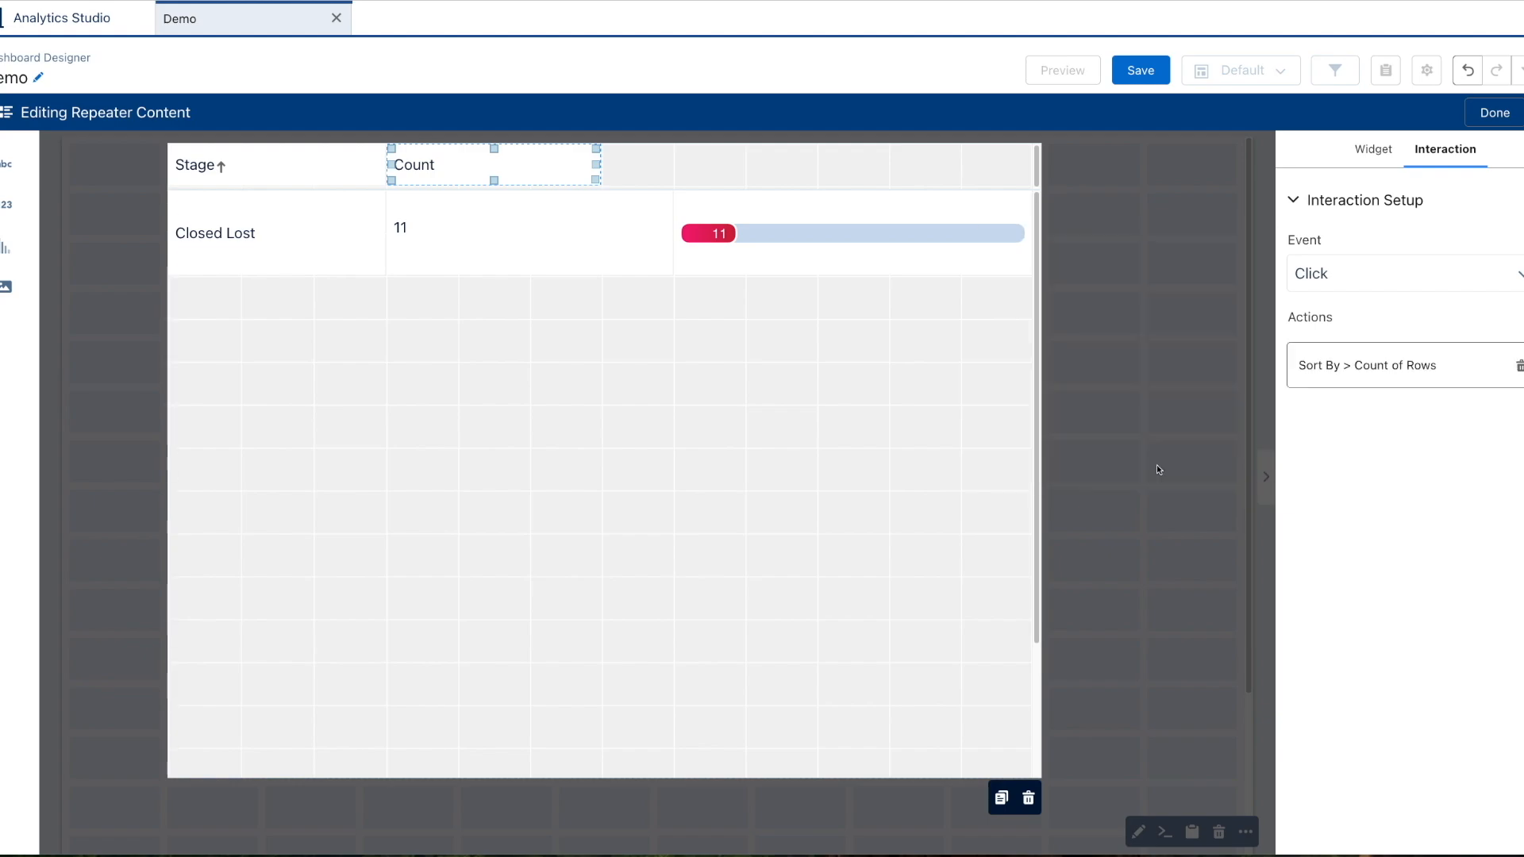
pyautogui.click(738, 390)
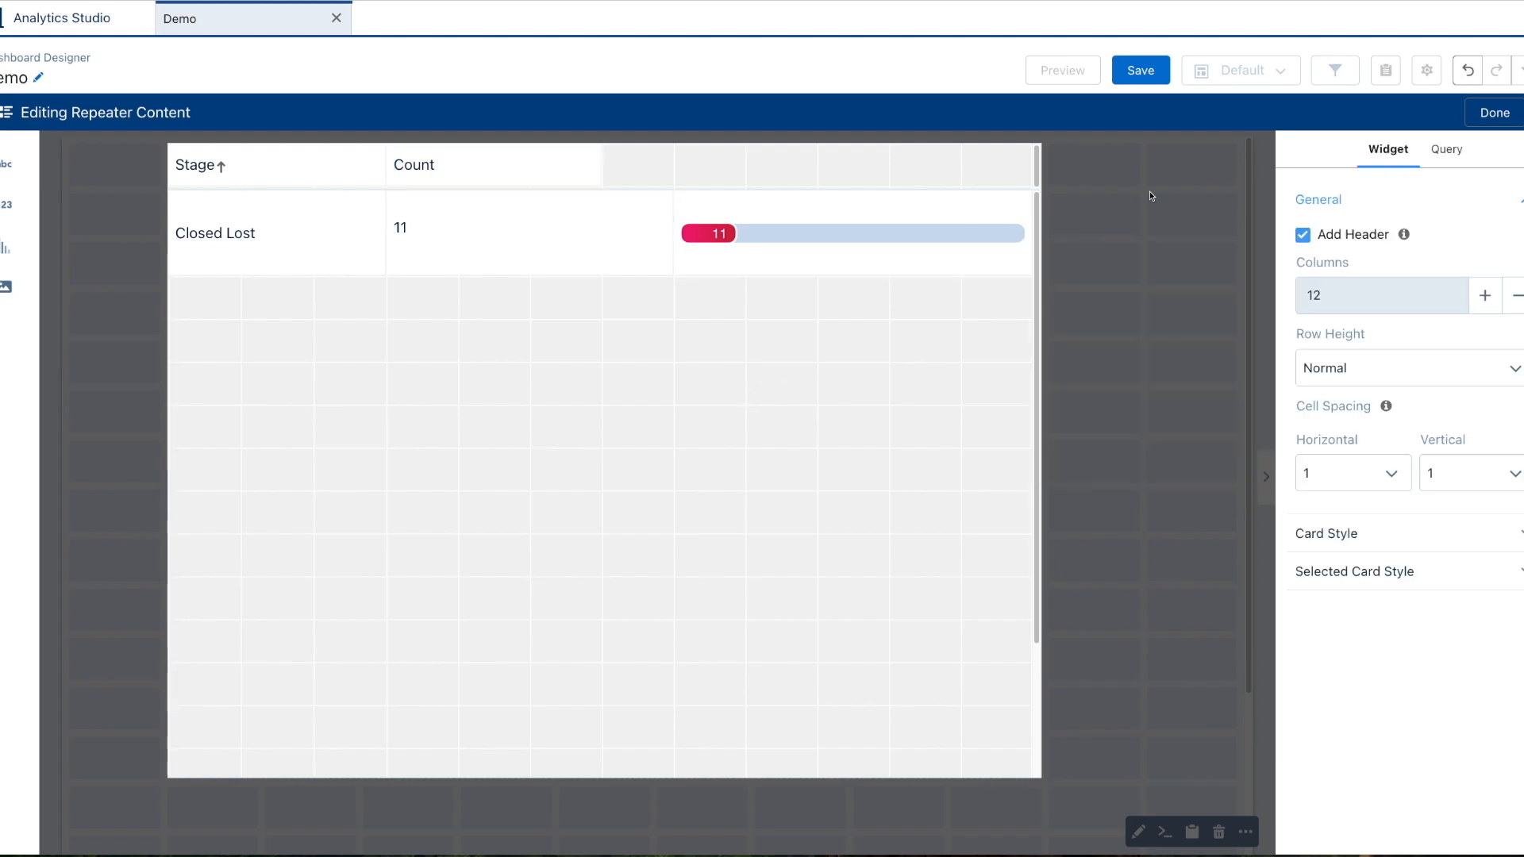
pyautogui.click(1485, 117)
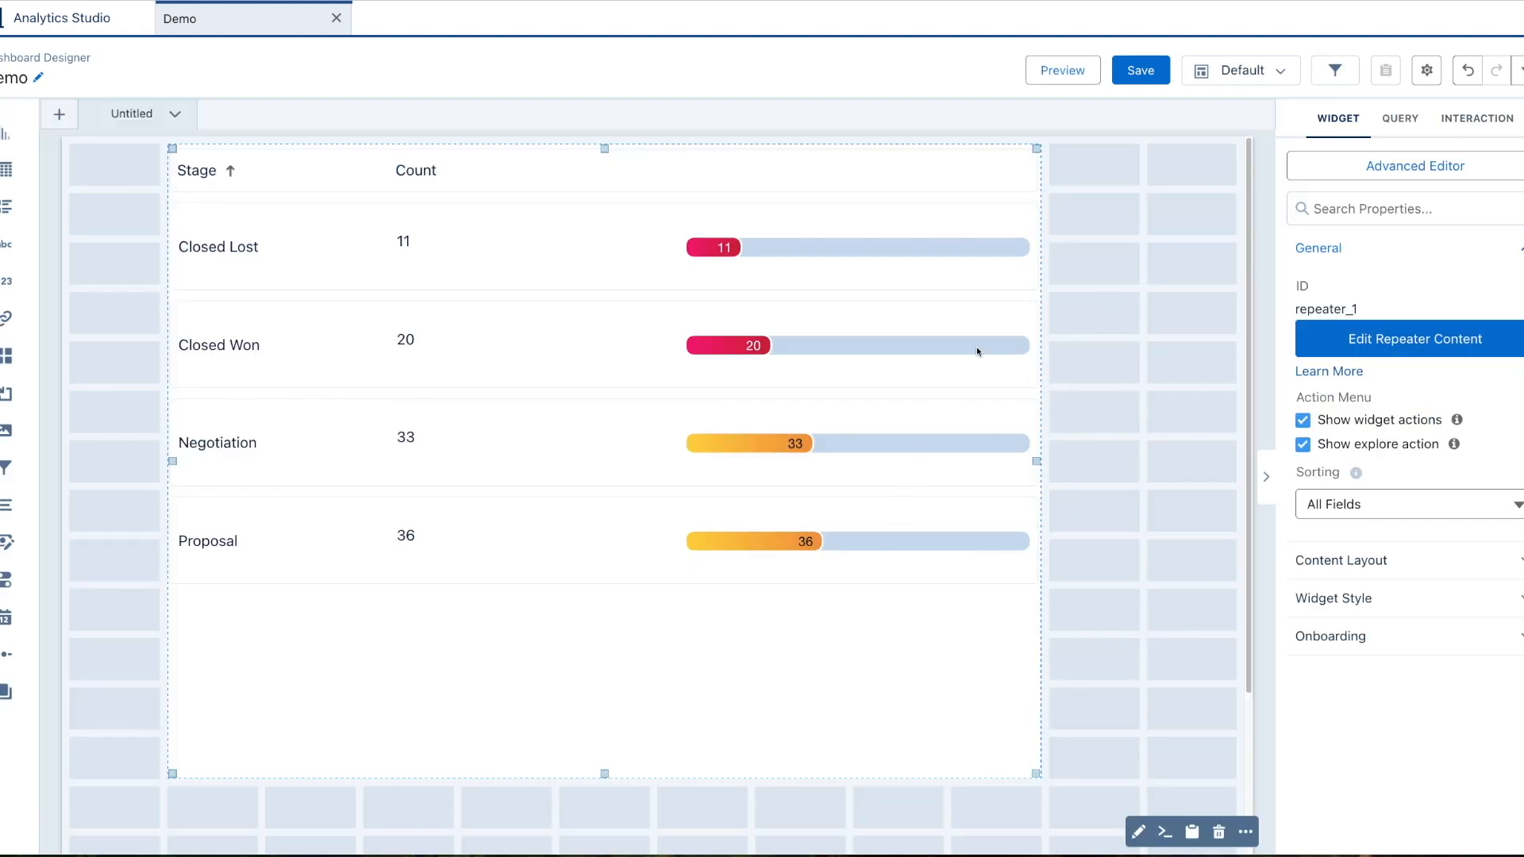
# Preview the dashboard and sort the table by Count, then by Stage, reversing the Stage order.
pyautogui.click(1057, 70)
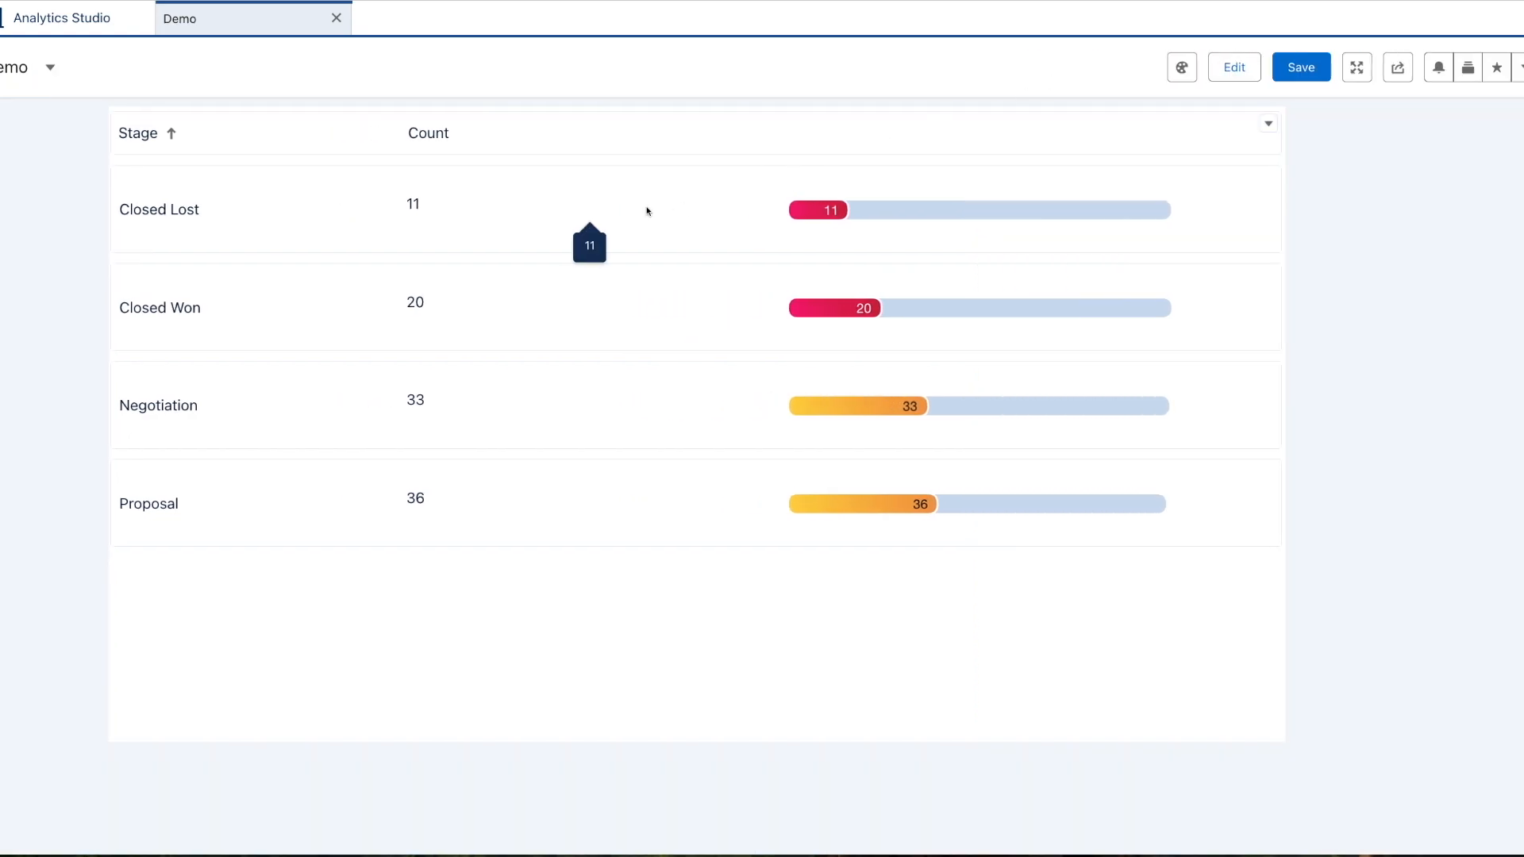
pyautogui.click(608, 142)
pyautogui.click(357, 136)
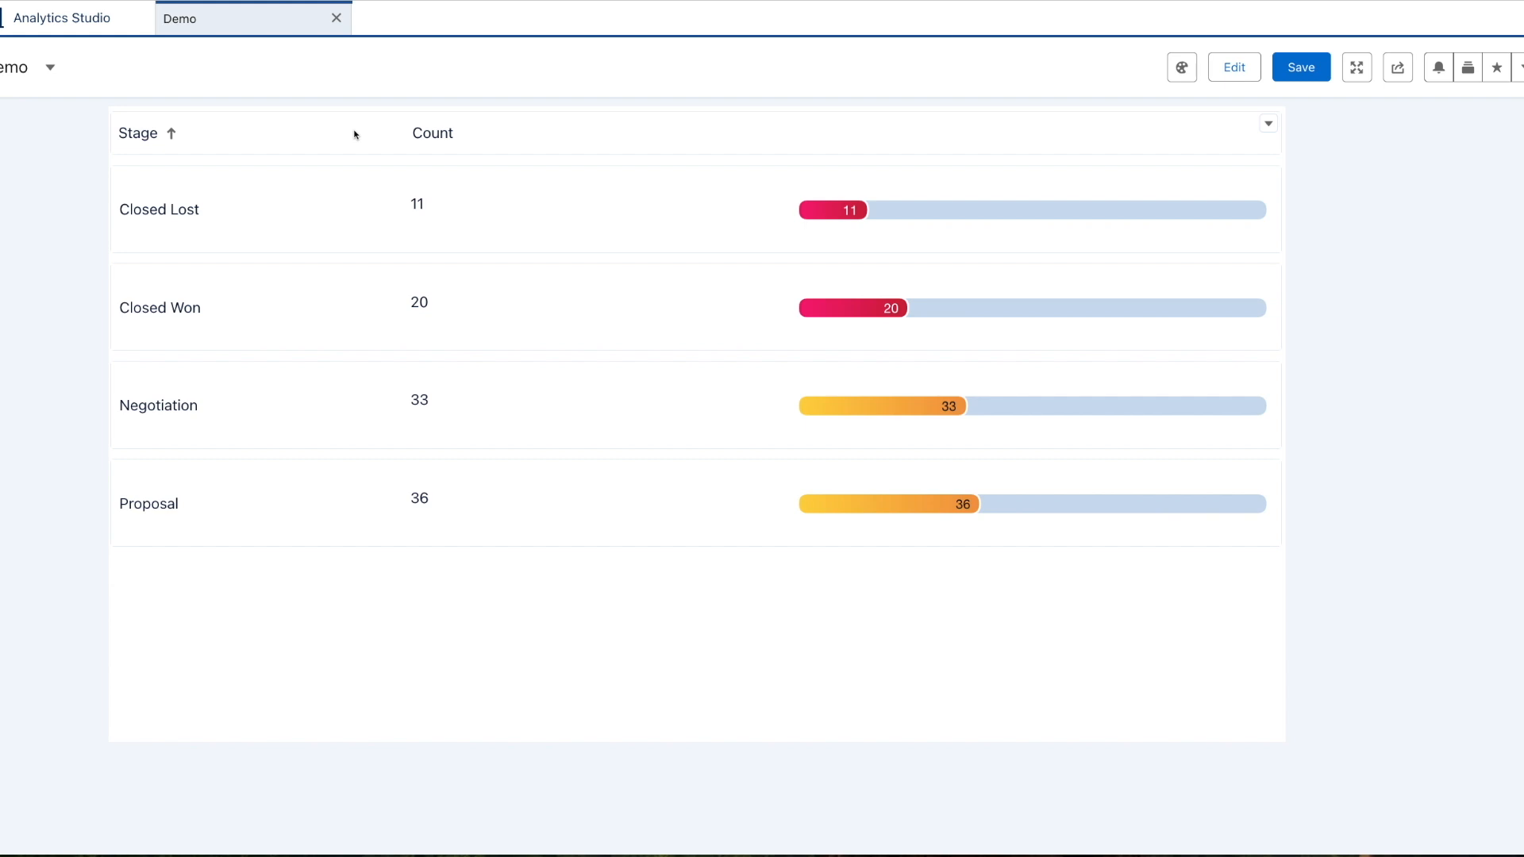
pyautogui.click(354, 135)
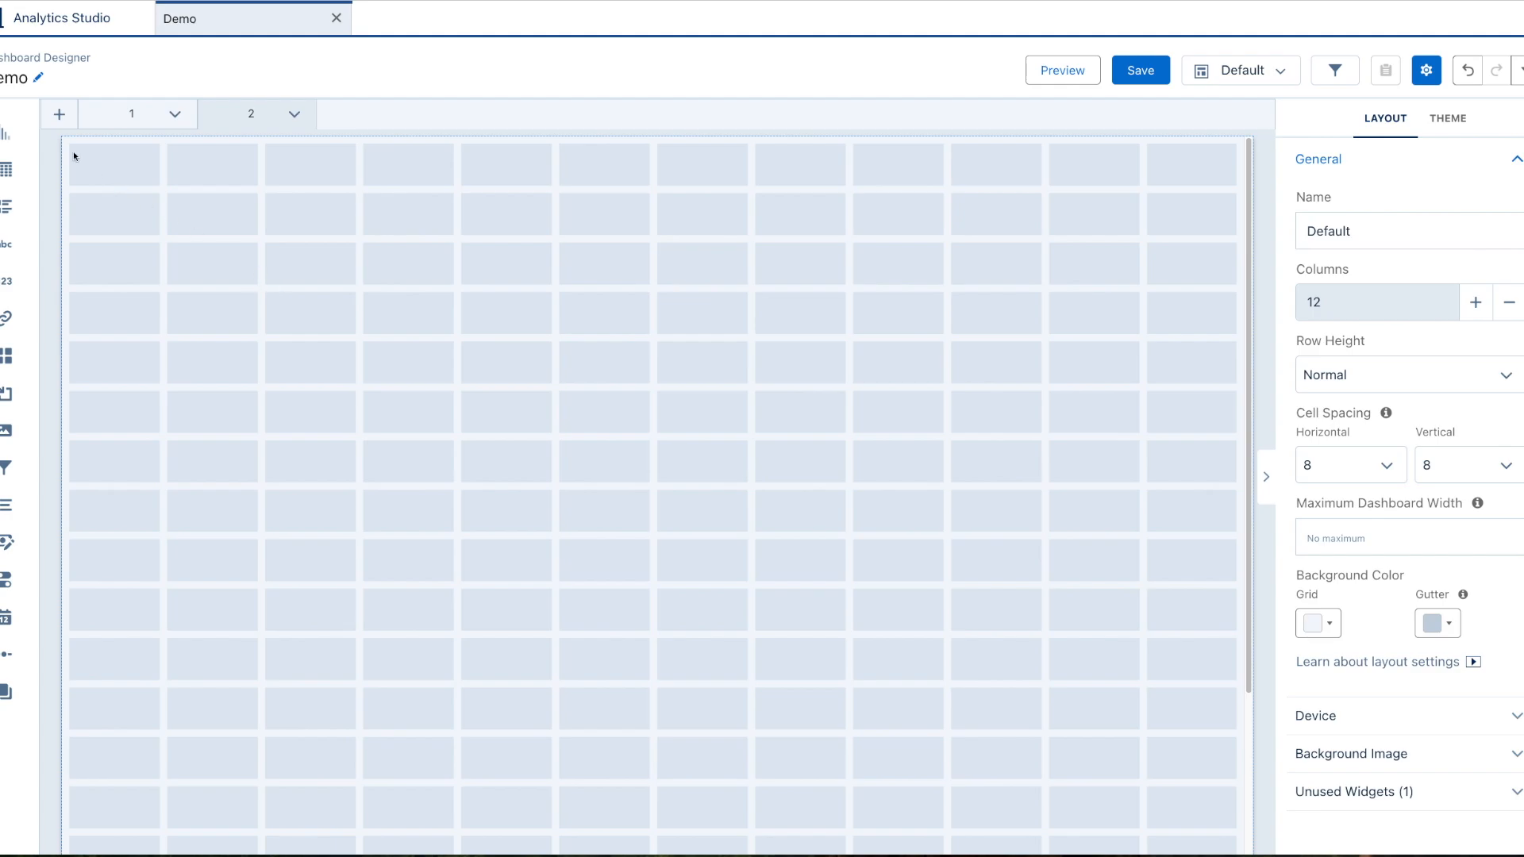
# Place an enlarged chart on page 2 showing Count of Rows grouped by stage.
pyautogui.moveTo(6, 133); pyautogui.dragTo(265, 301)
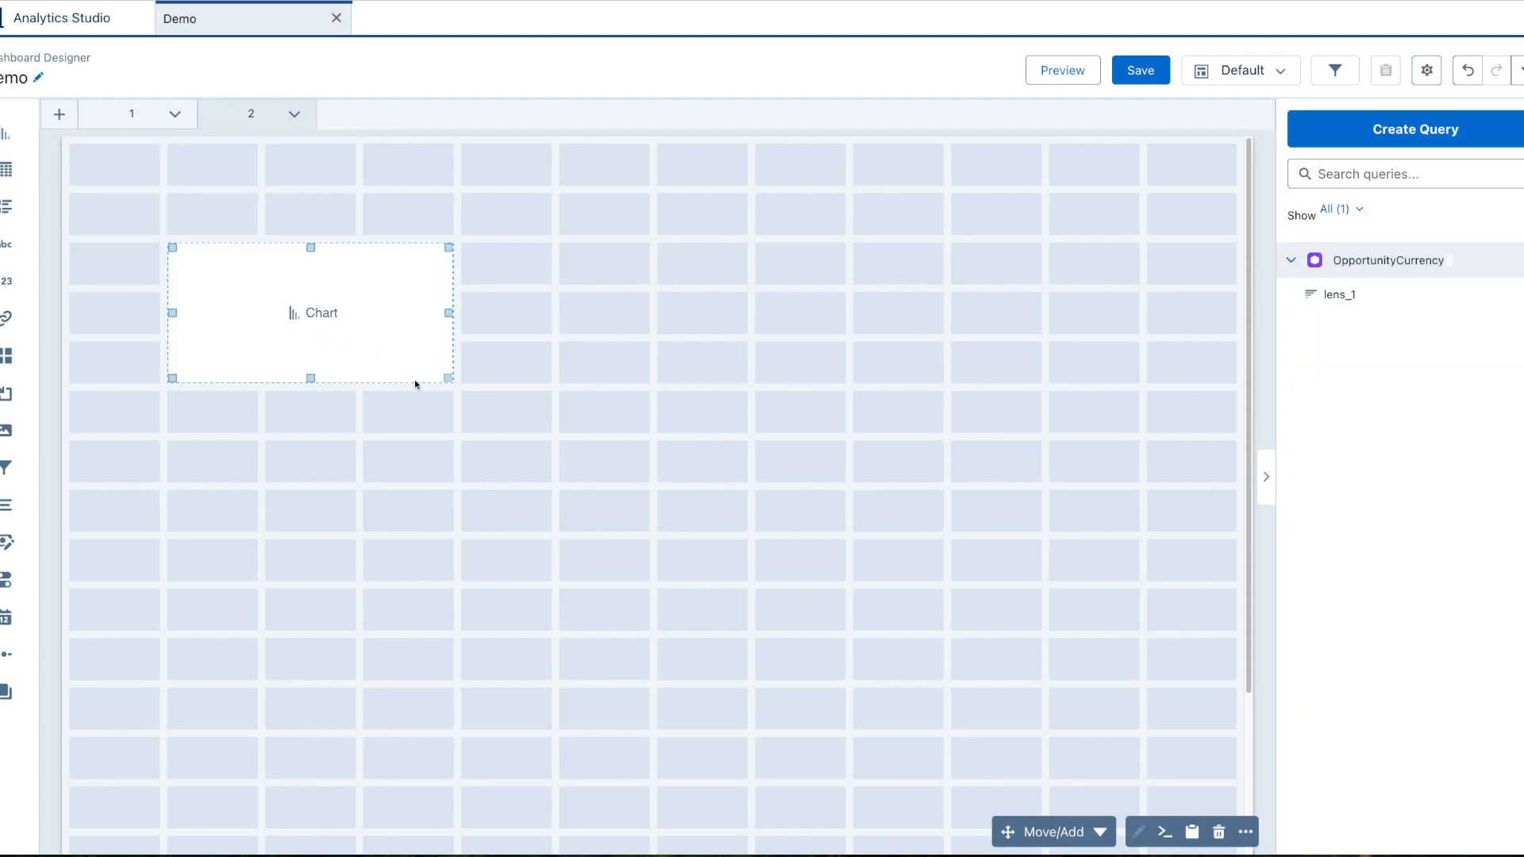
pyautogui.moveTo(448, 386); pyautogui.dragTo(645, 627)
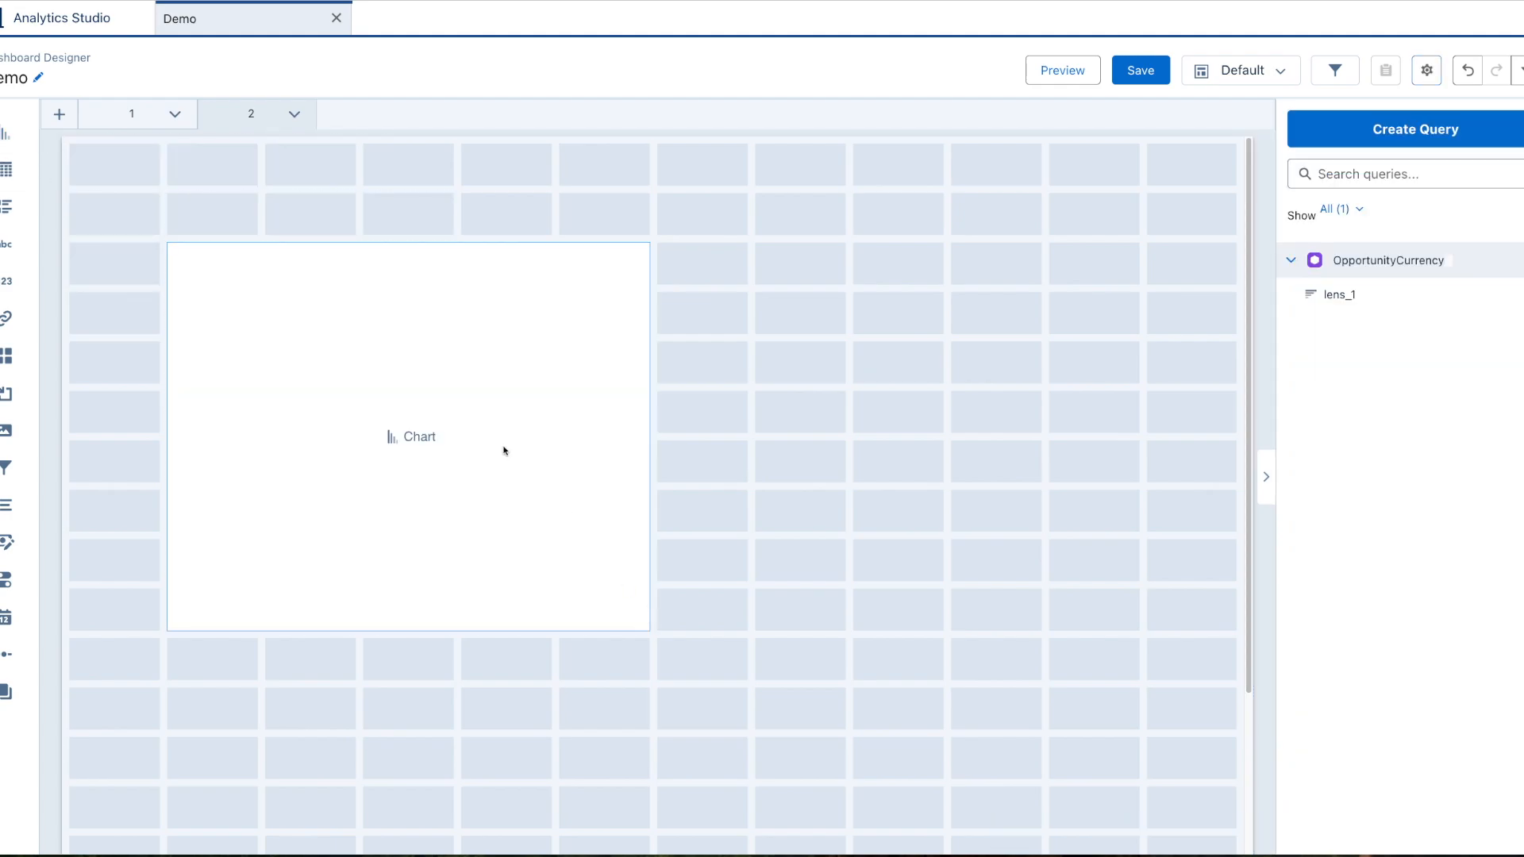
pyautogui.click(404, 439)
pyautogui.click(150, 375)
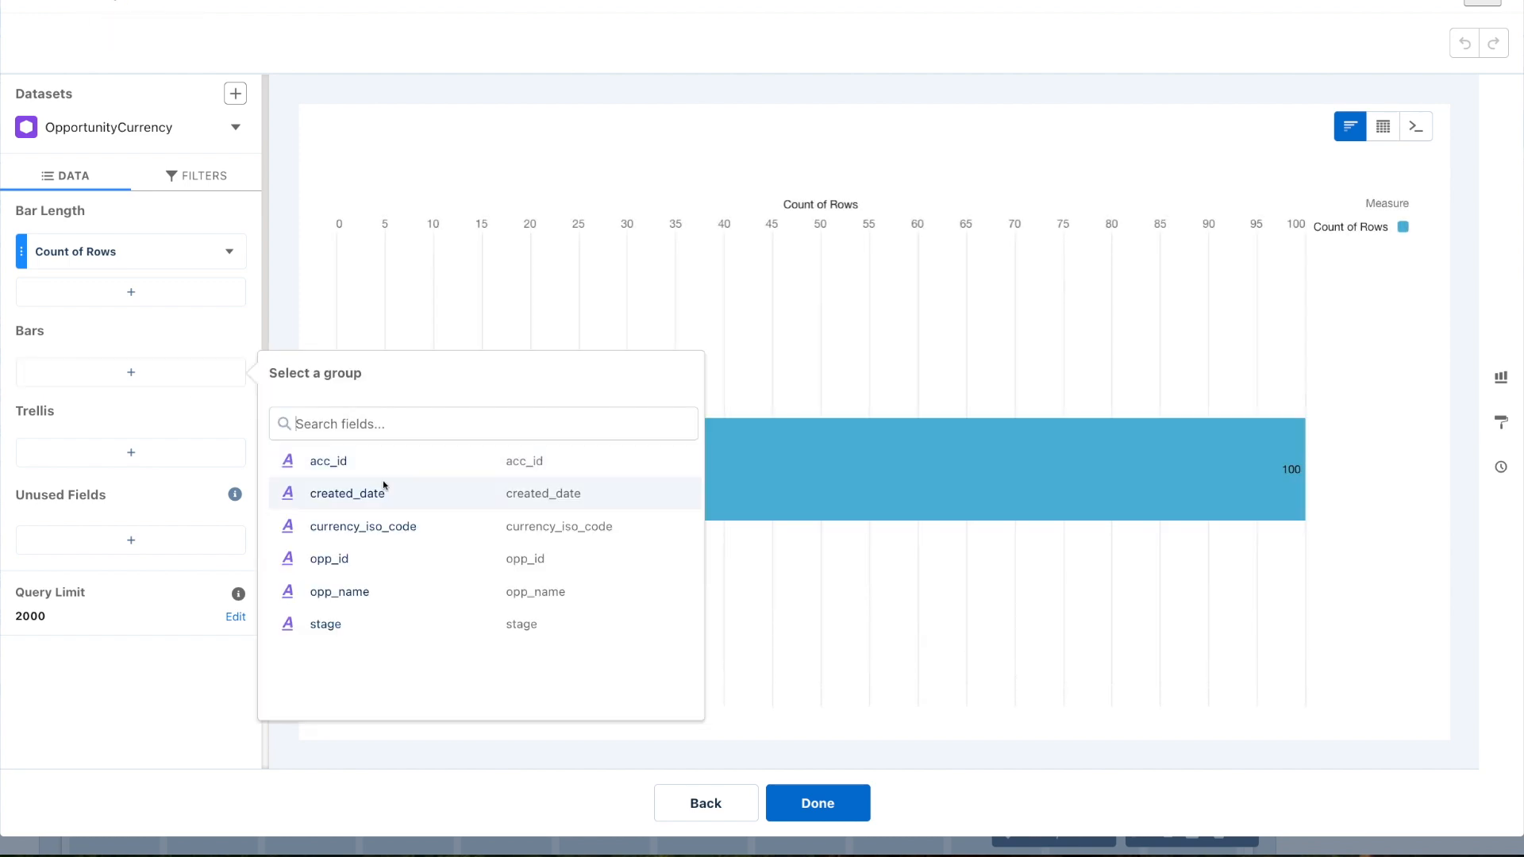
pyautogui.click(398, 621)
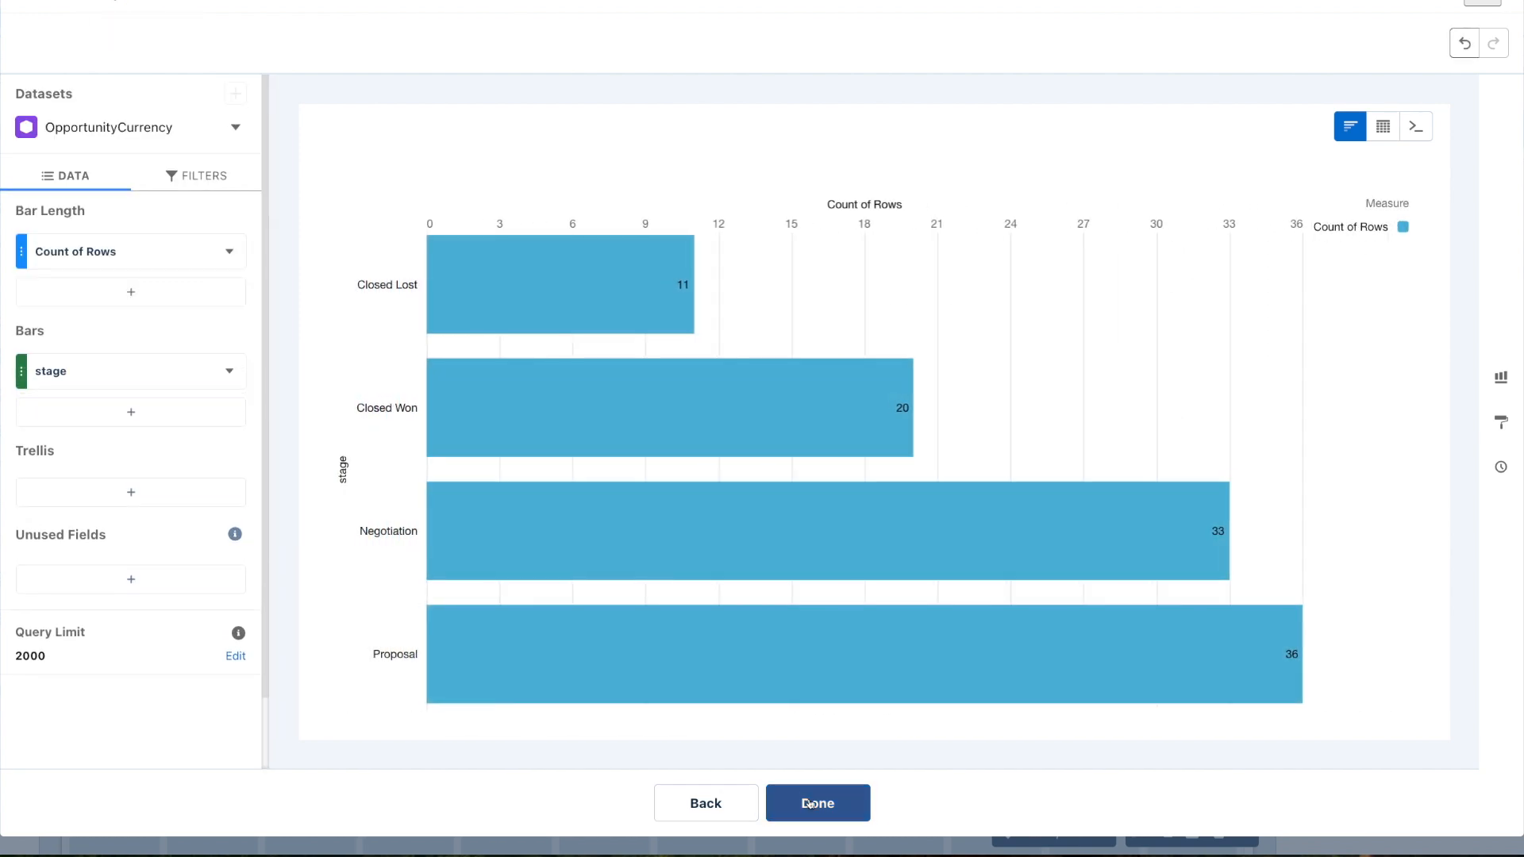
pyautogui.click(810, 802)
pyautogui.click(681, 491)
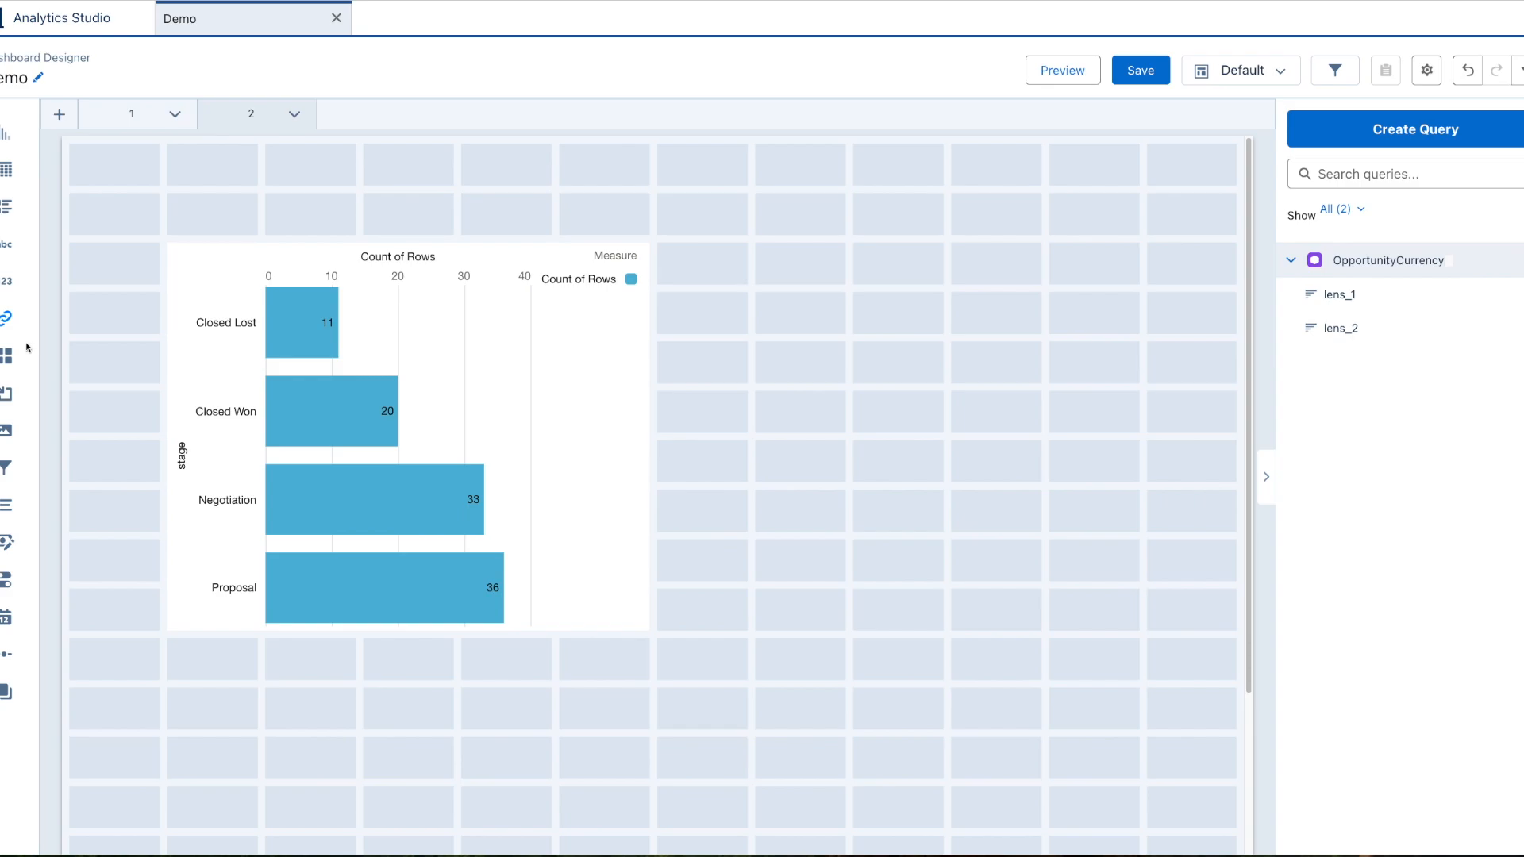
# Place a List widget above the bar chart and create it on the stage field.
pyautogui.moveTo(6, 504); pyautogui.dragTo(216, 230)
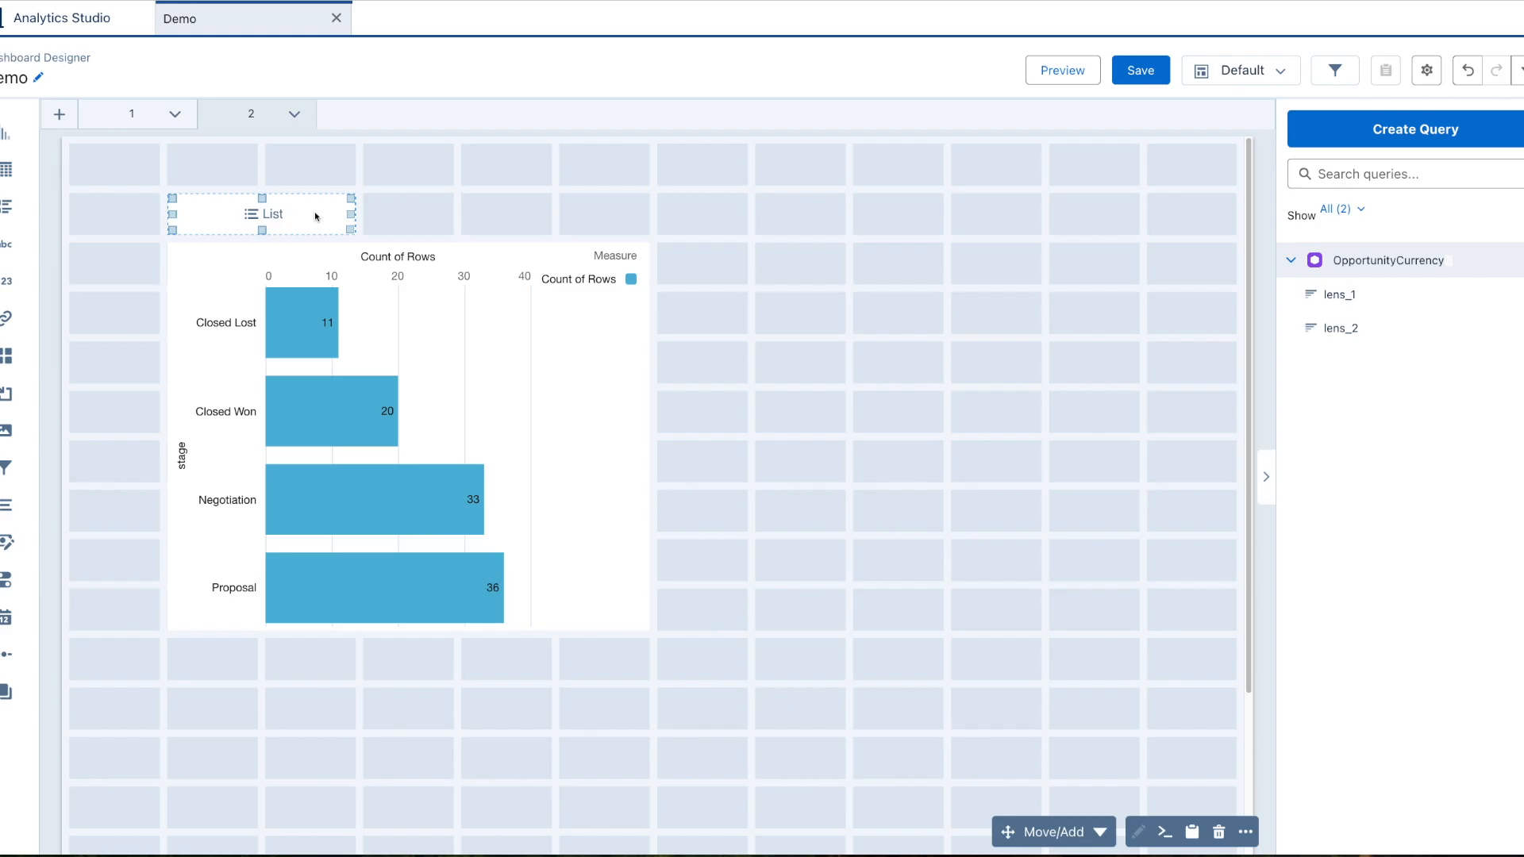
pyautogui.doubleClick(275, 213)
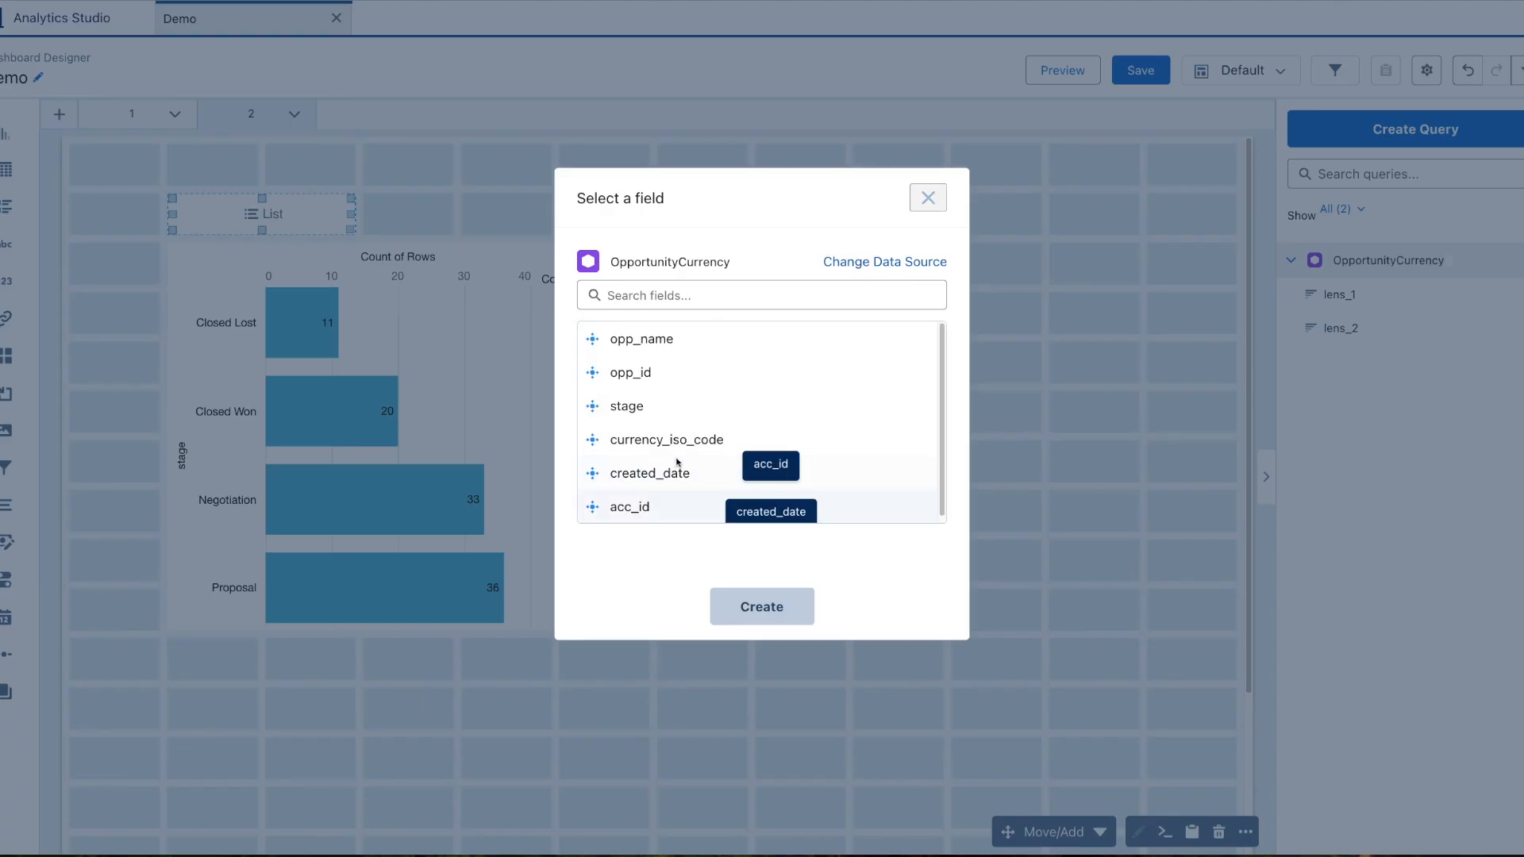
pyautogui.click(693, 401)
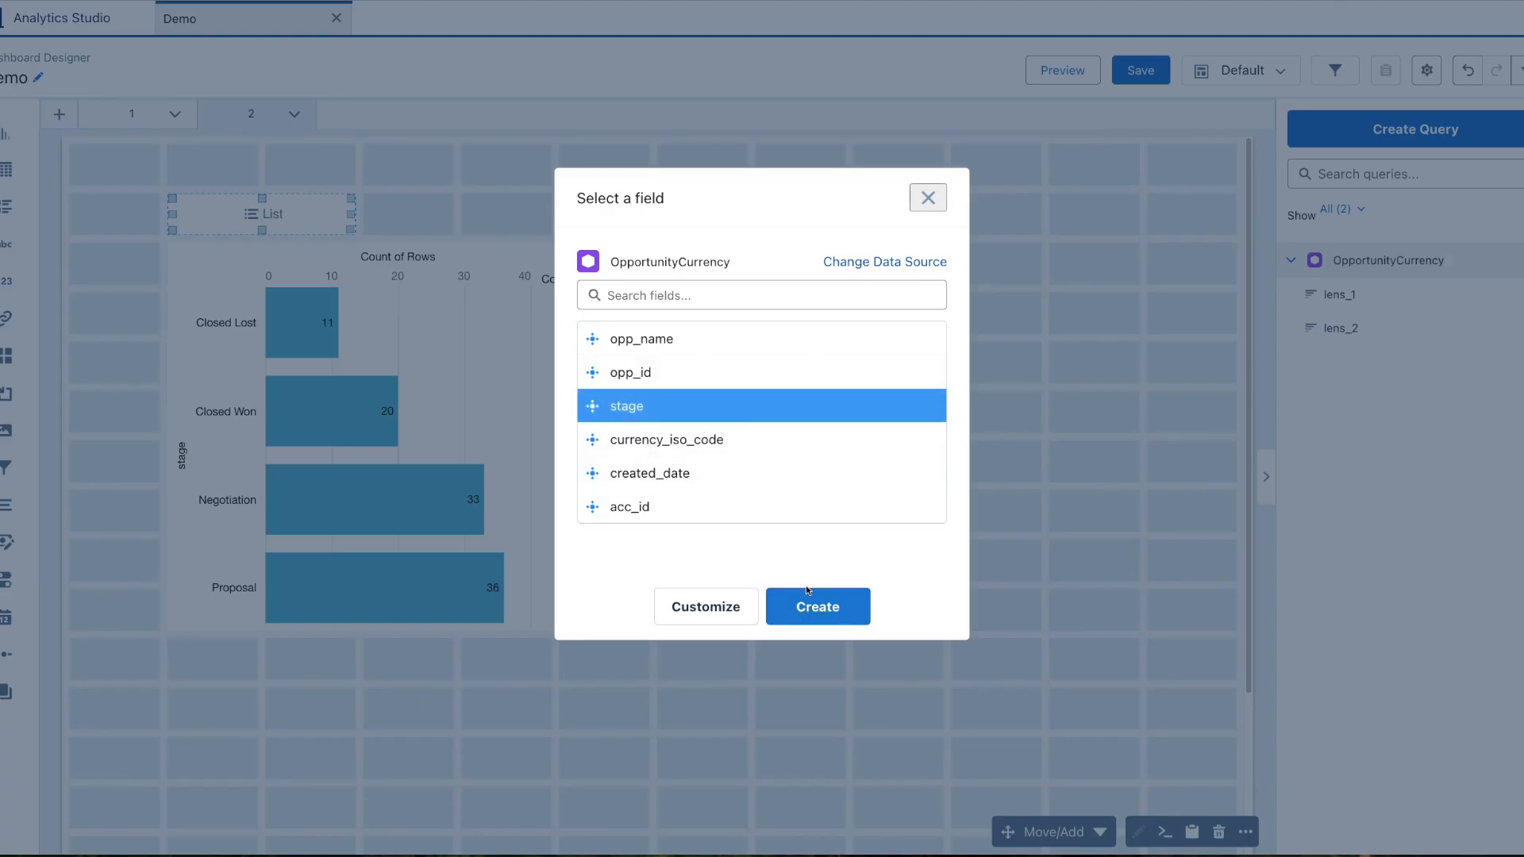
pyautogui.click(817, 607)
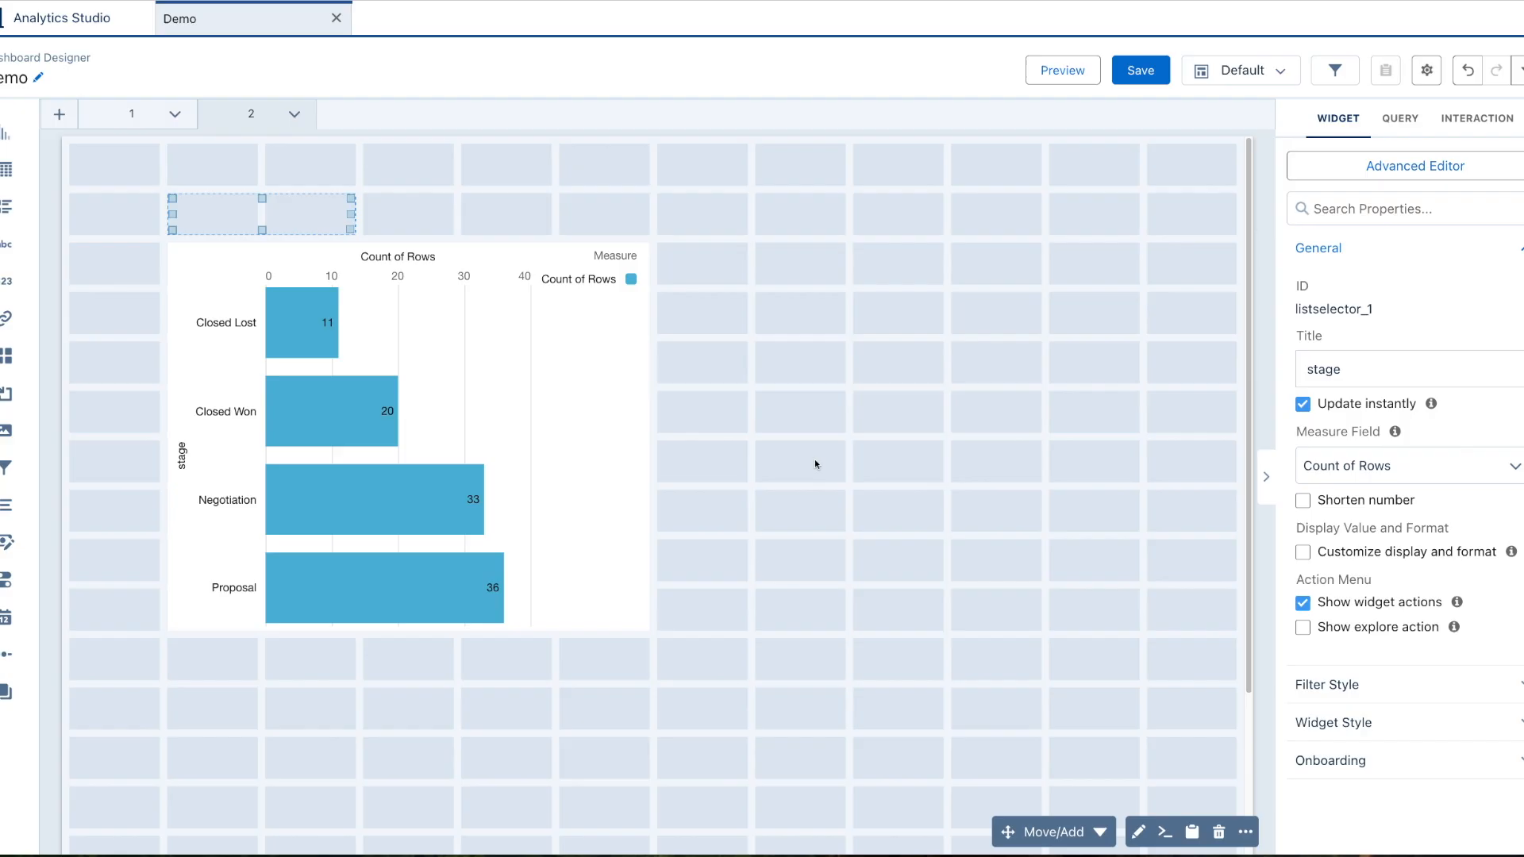
pyautogui.click(744, 264)
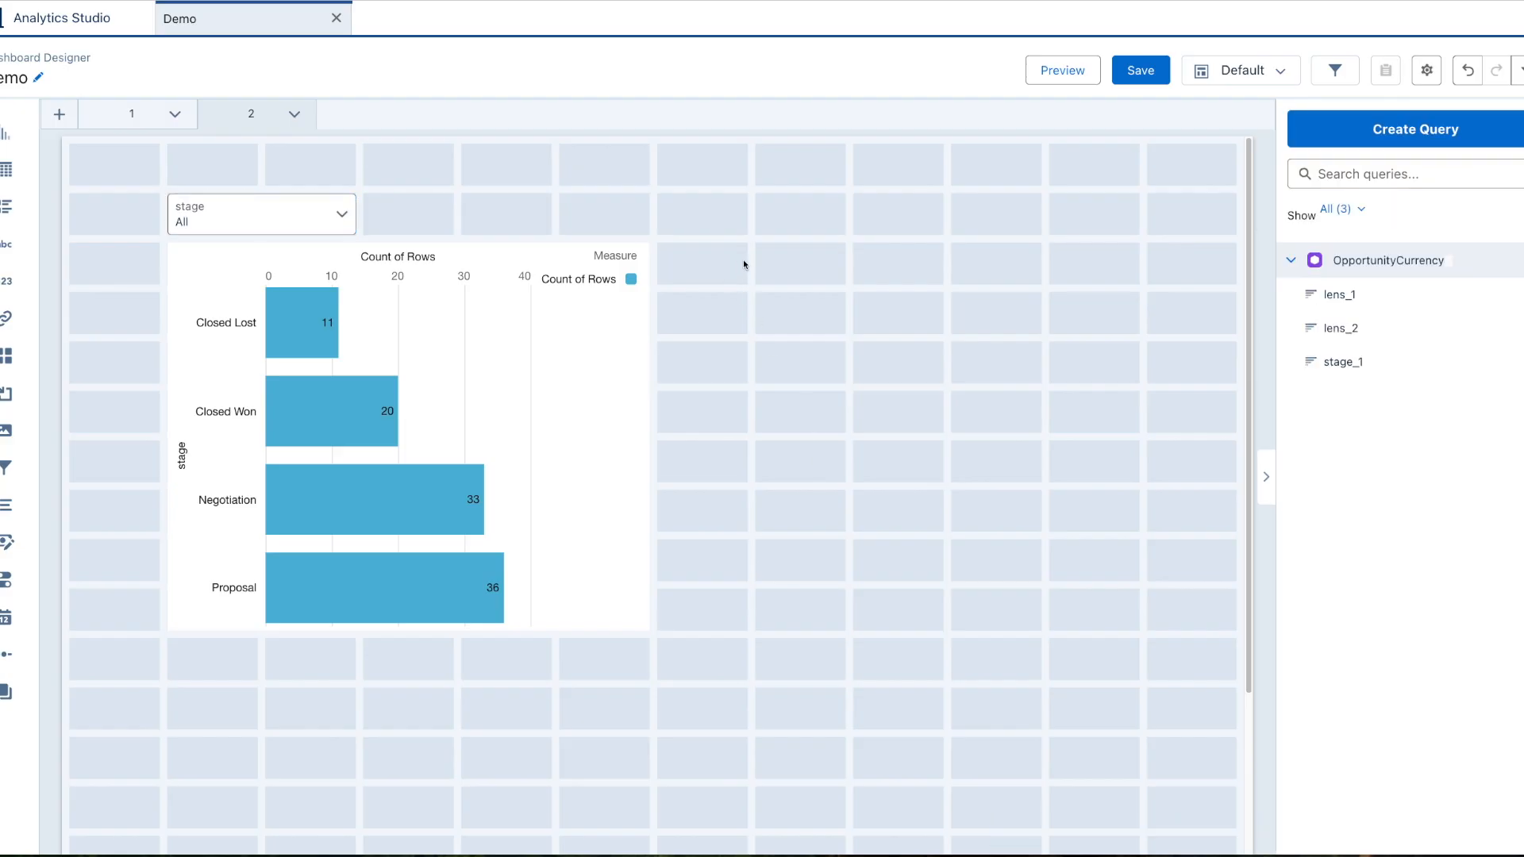
pyautogui.click(307, 210)
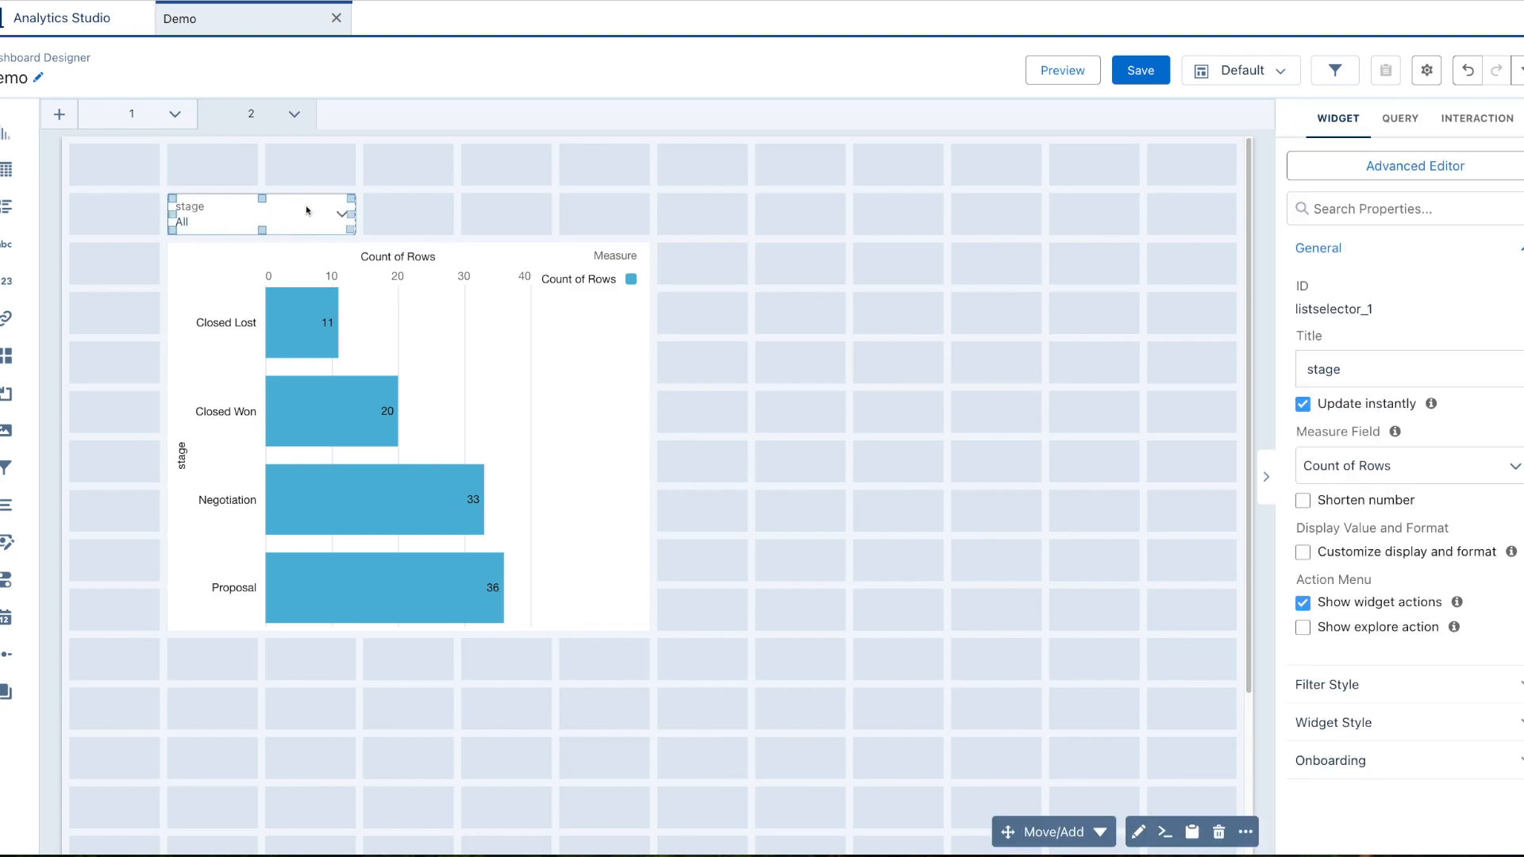
# Create an interaction on the stage list filter triggered by Select.
pyautogui.click(1473, 119)
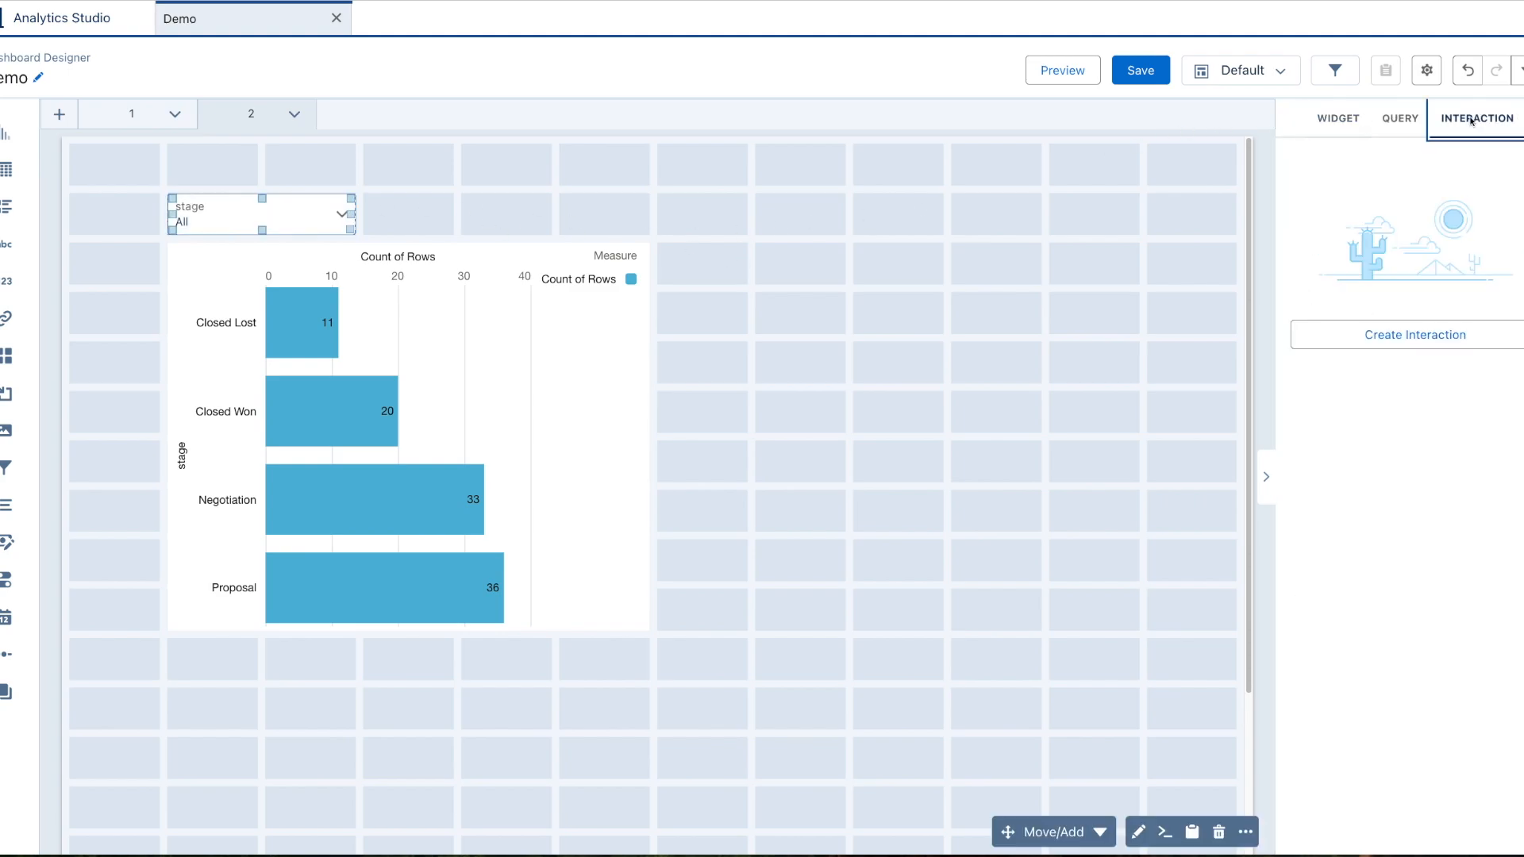
pyautogui.click(1433, 341)
pyautogui.click(1366, 238)
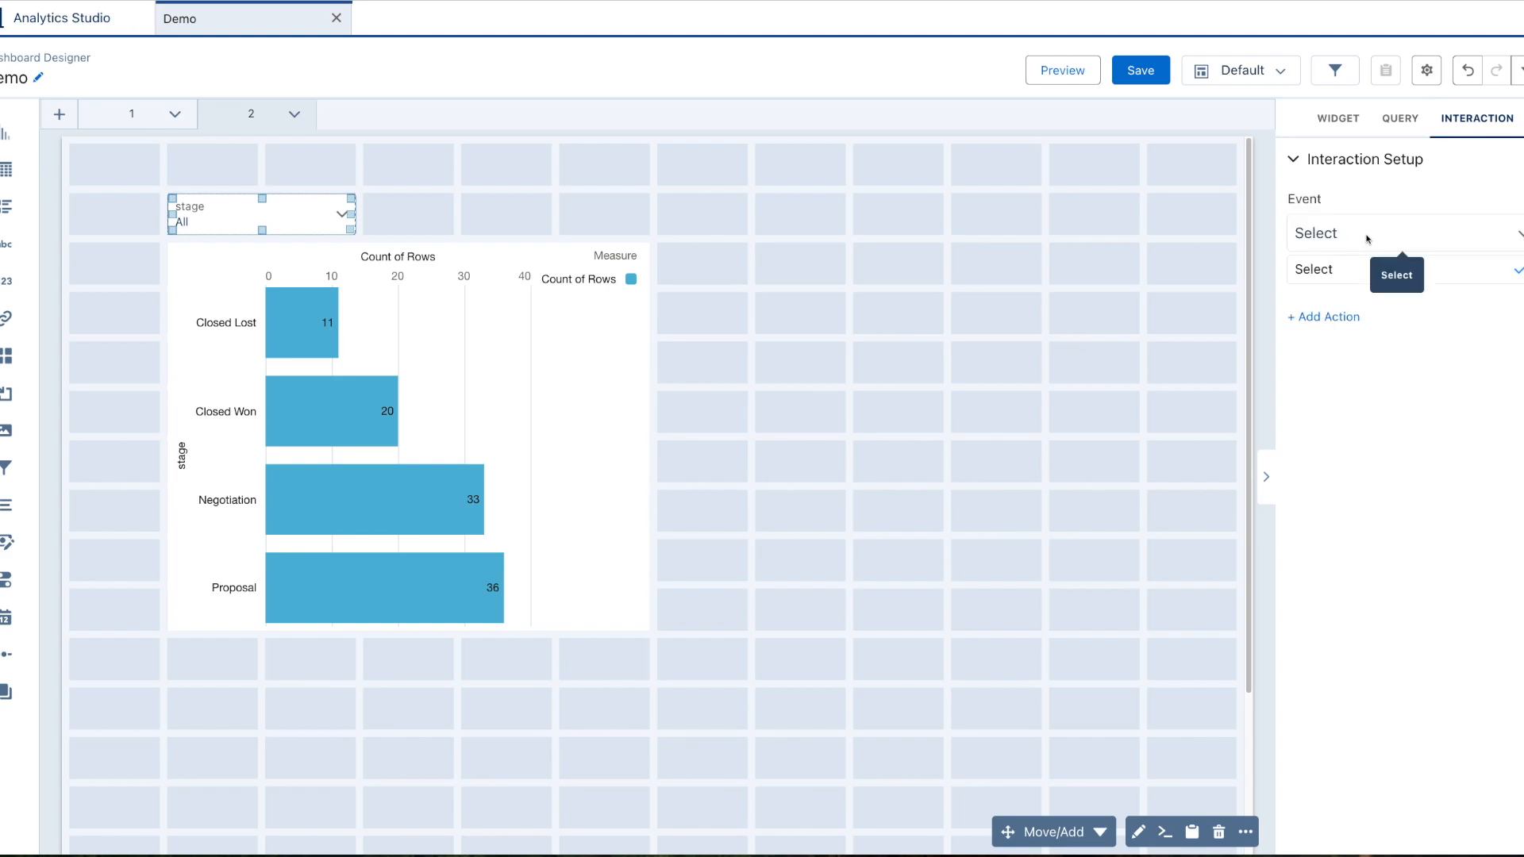
pyautogui.click(1367, 238)
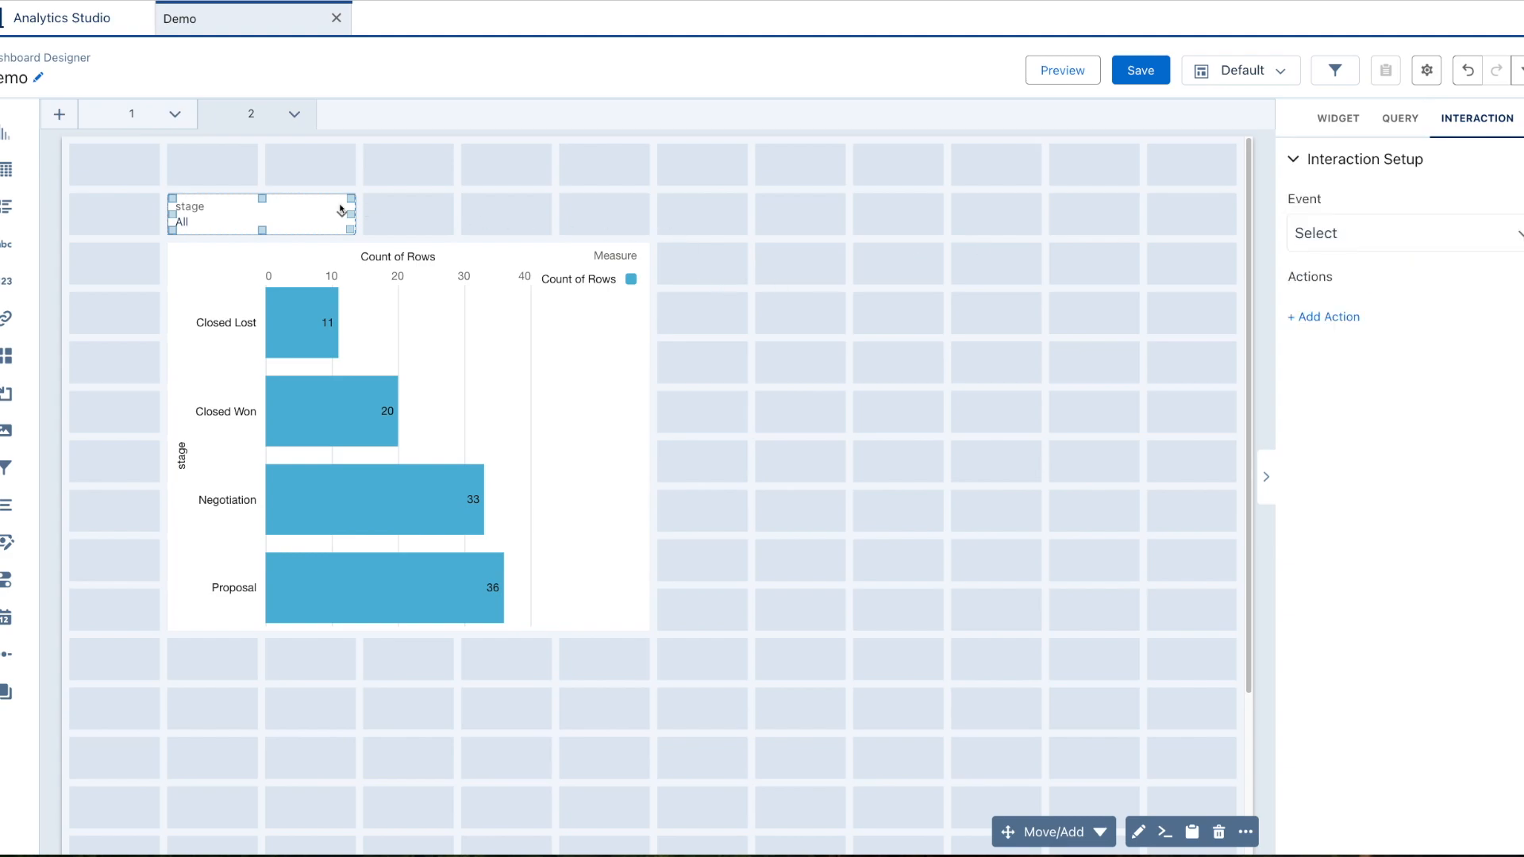
# Add an action linking the filter to the Test_dashboard3 dashboard.
pyautogui.click(1298, 318)
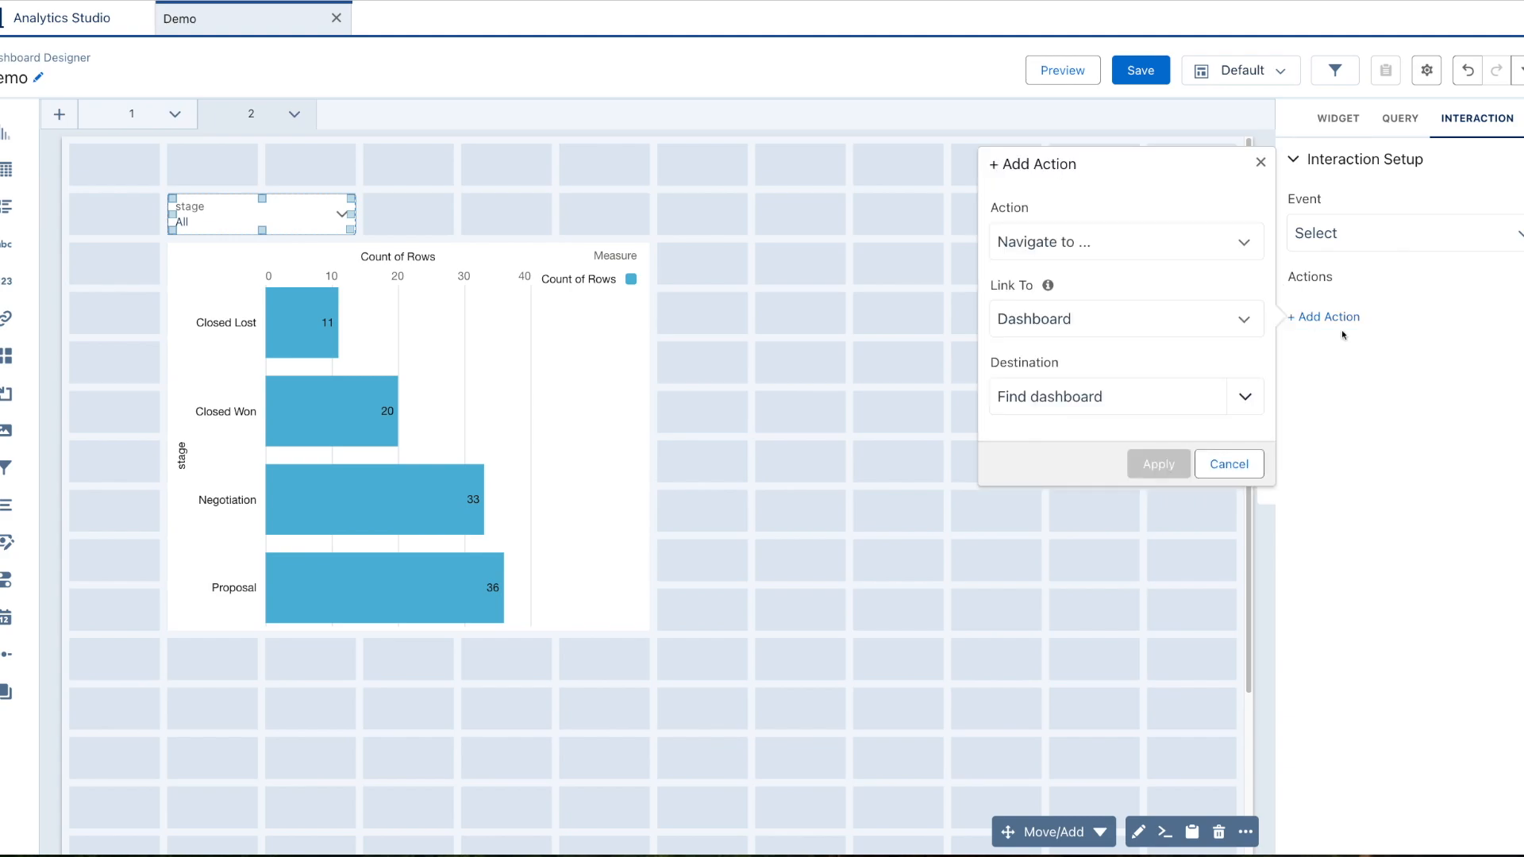
pyautogui.click(1115, 332)
pyautogui.click(1115, 332)
pyautogui.click(1120, 393)
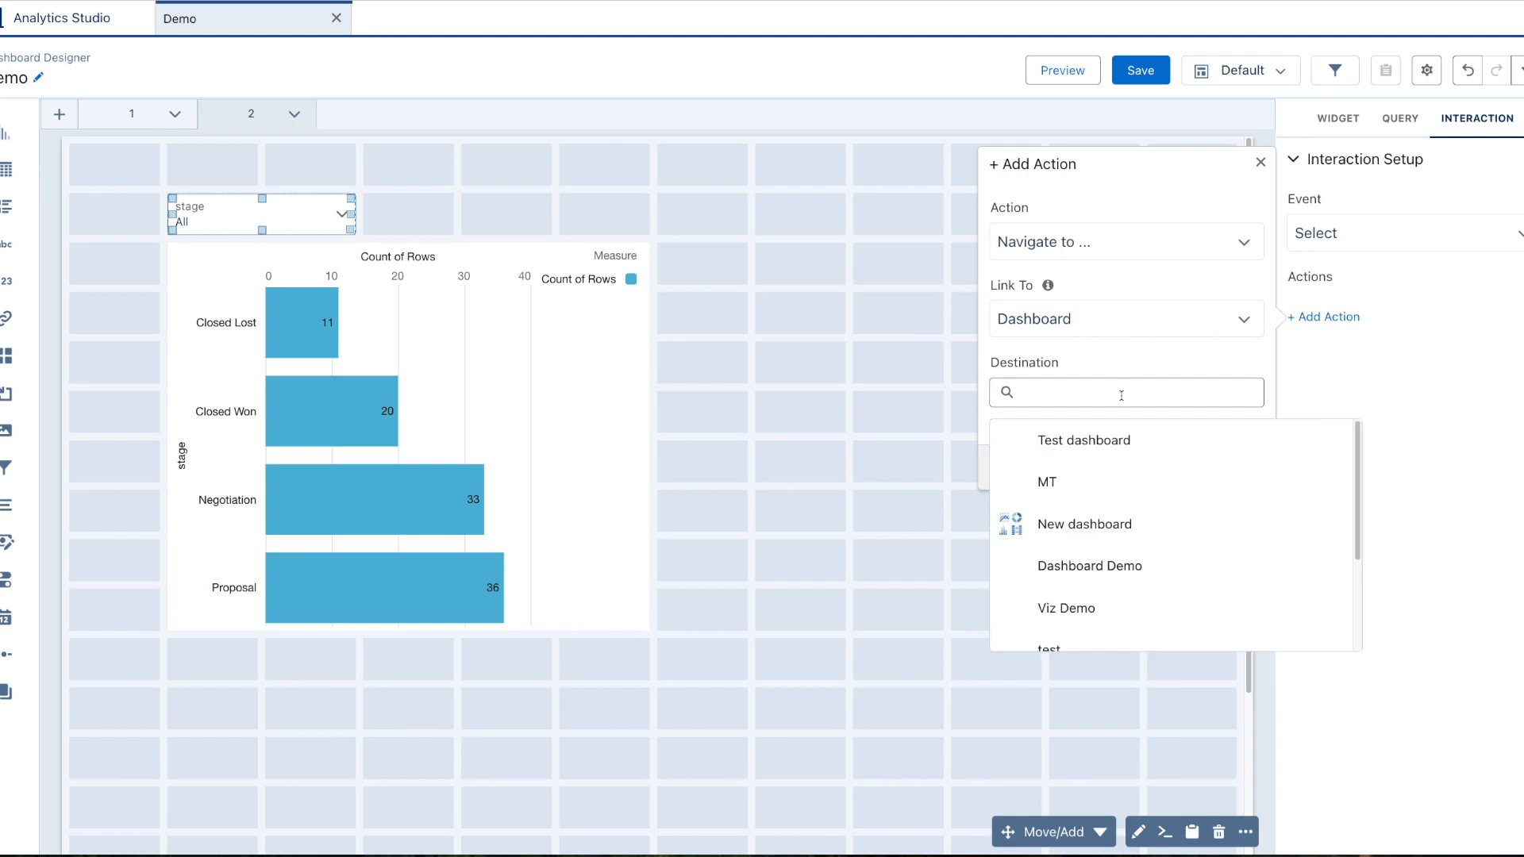
pyautogui.click(1107, 441)
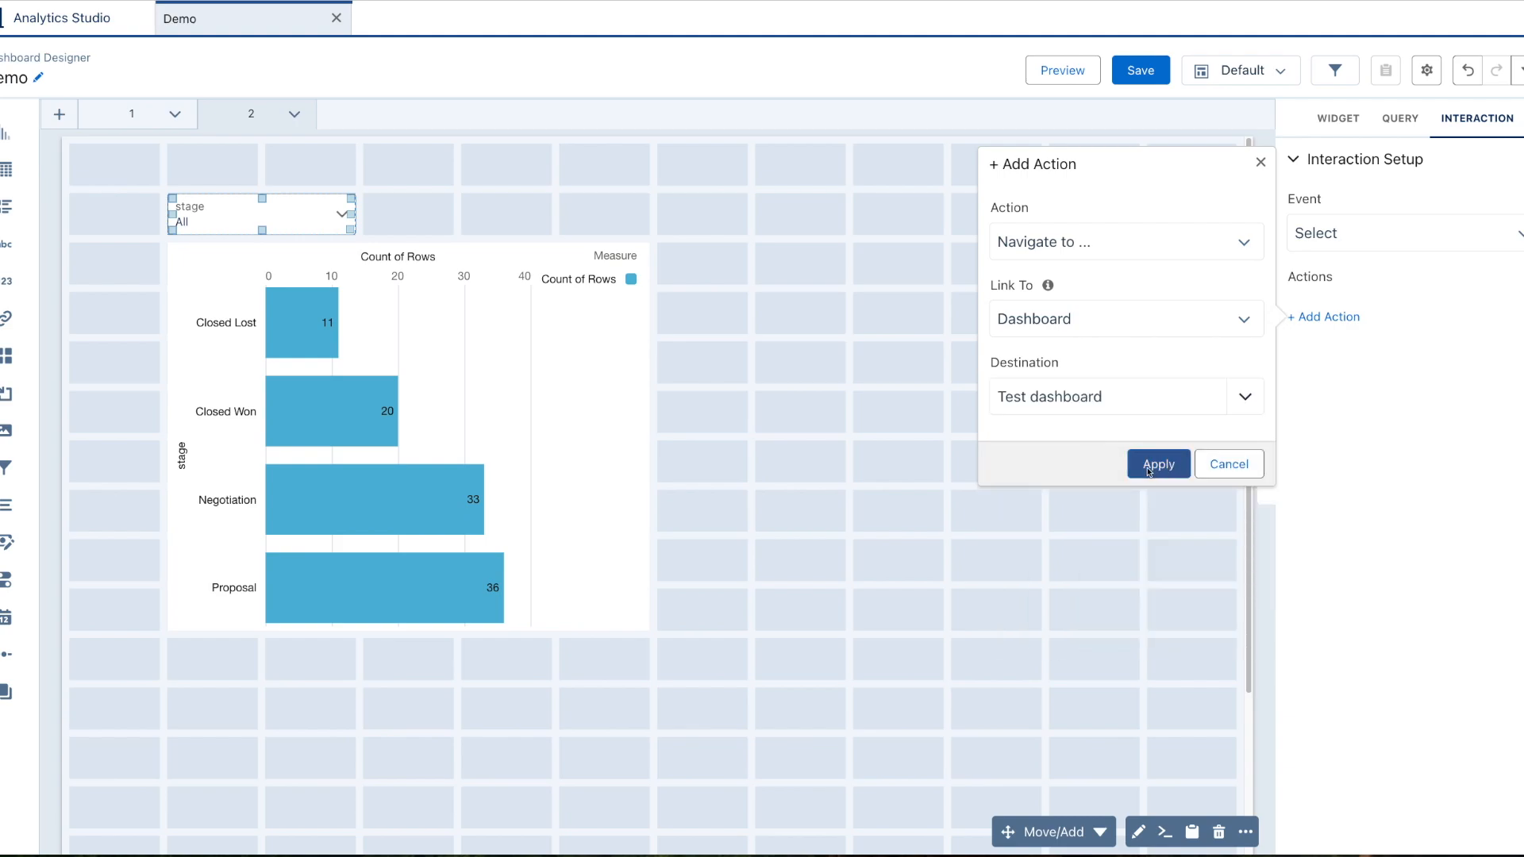
pyautogui.click(1158, 466)
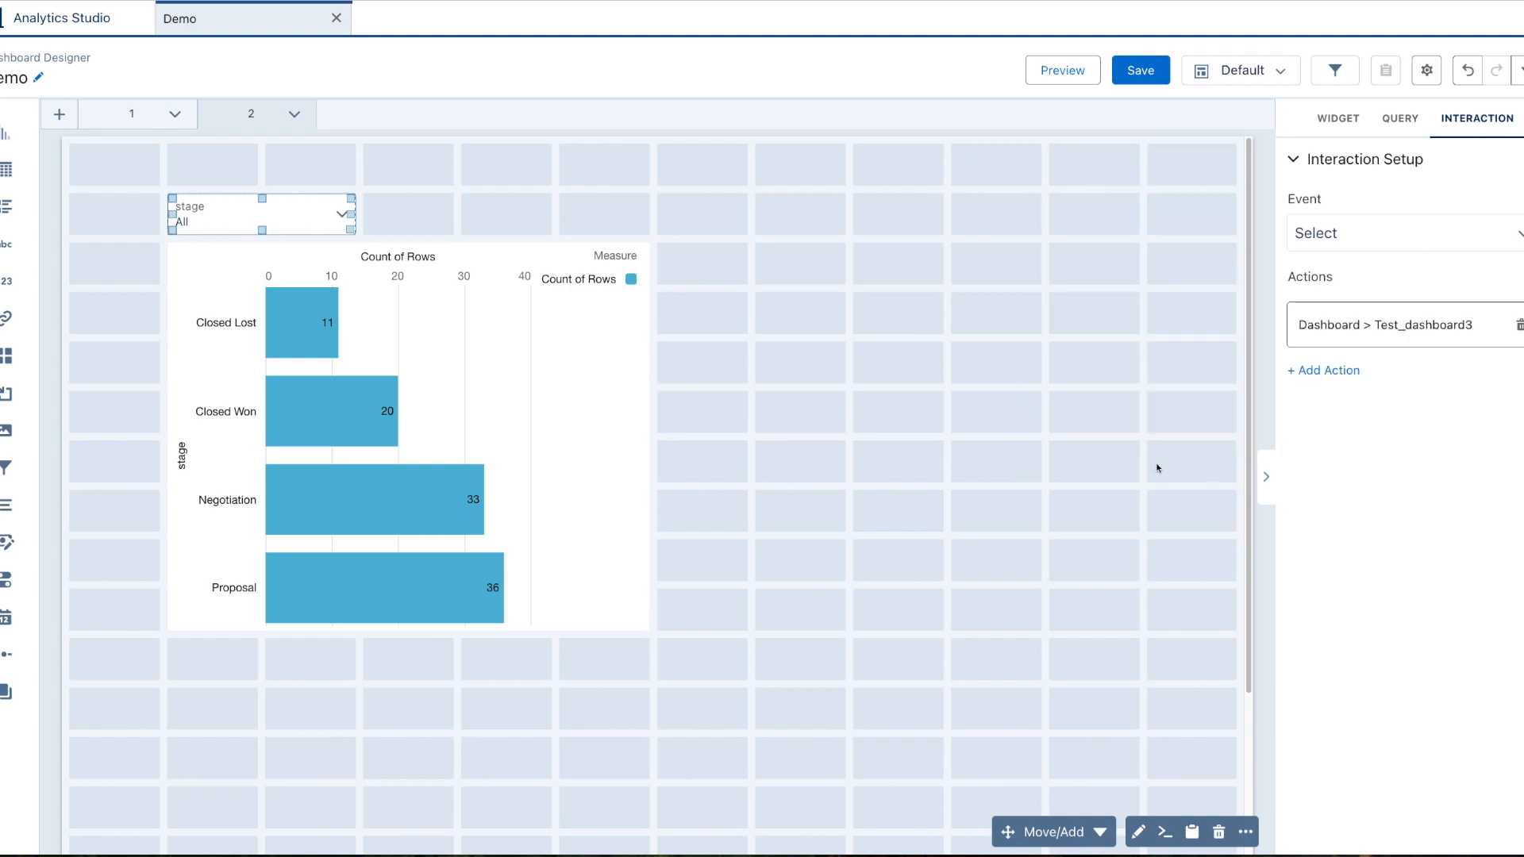
pyautogui.click(1048, 342)
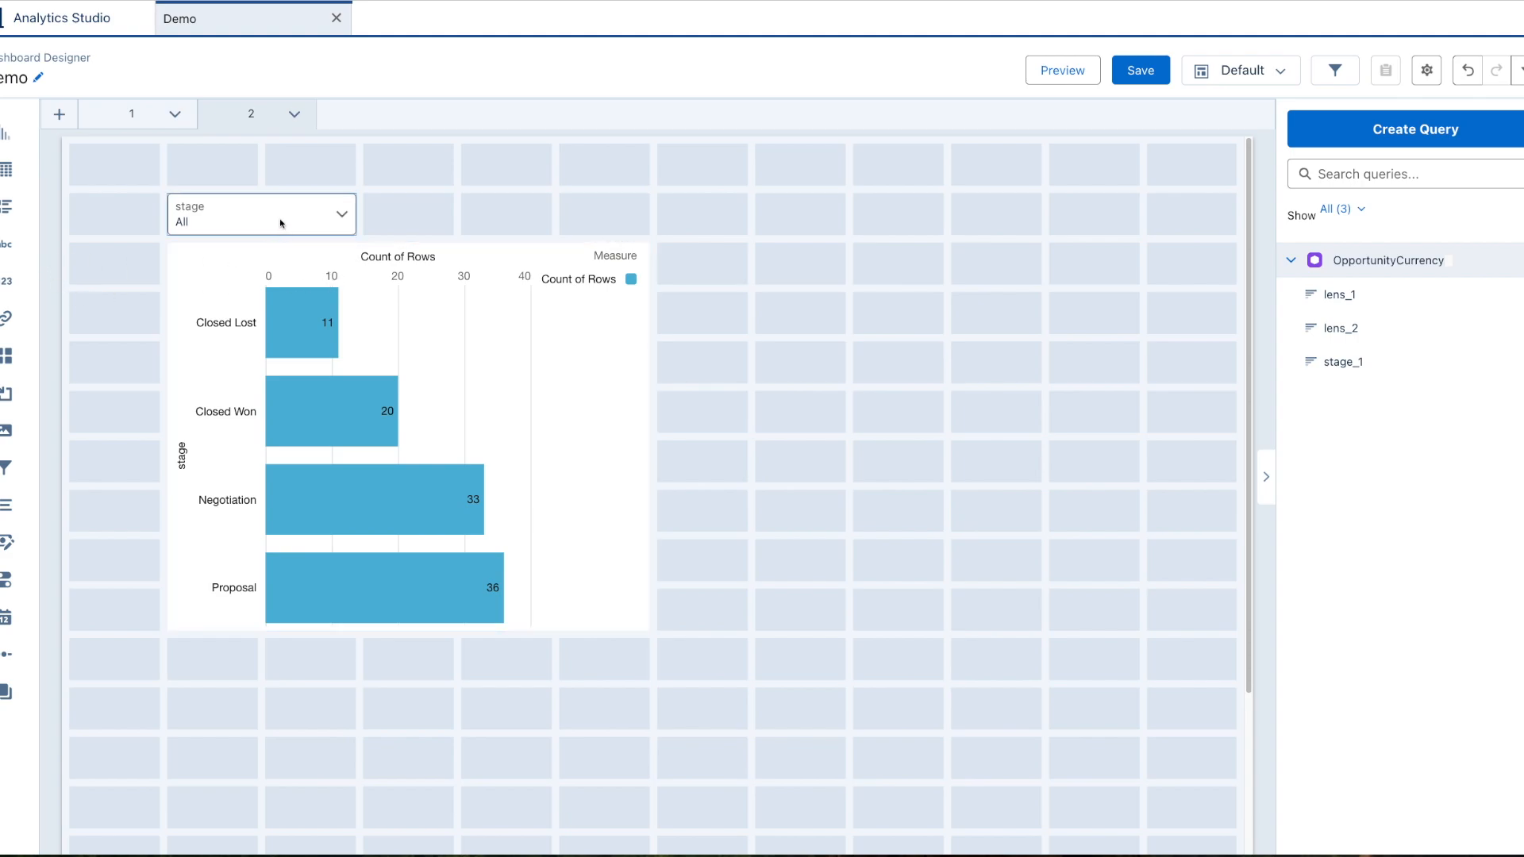
# Preview Demo and check that selecting Negotiation in the stage filter jumps to the Test dashboard, then return to Demo.
pyautogui.click(1063, 70)
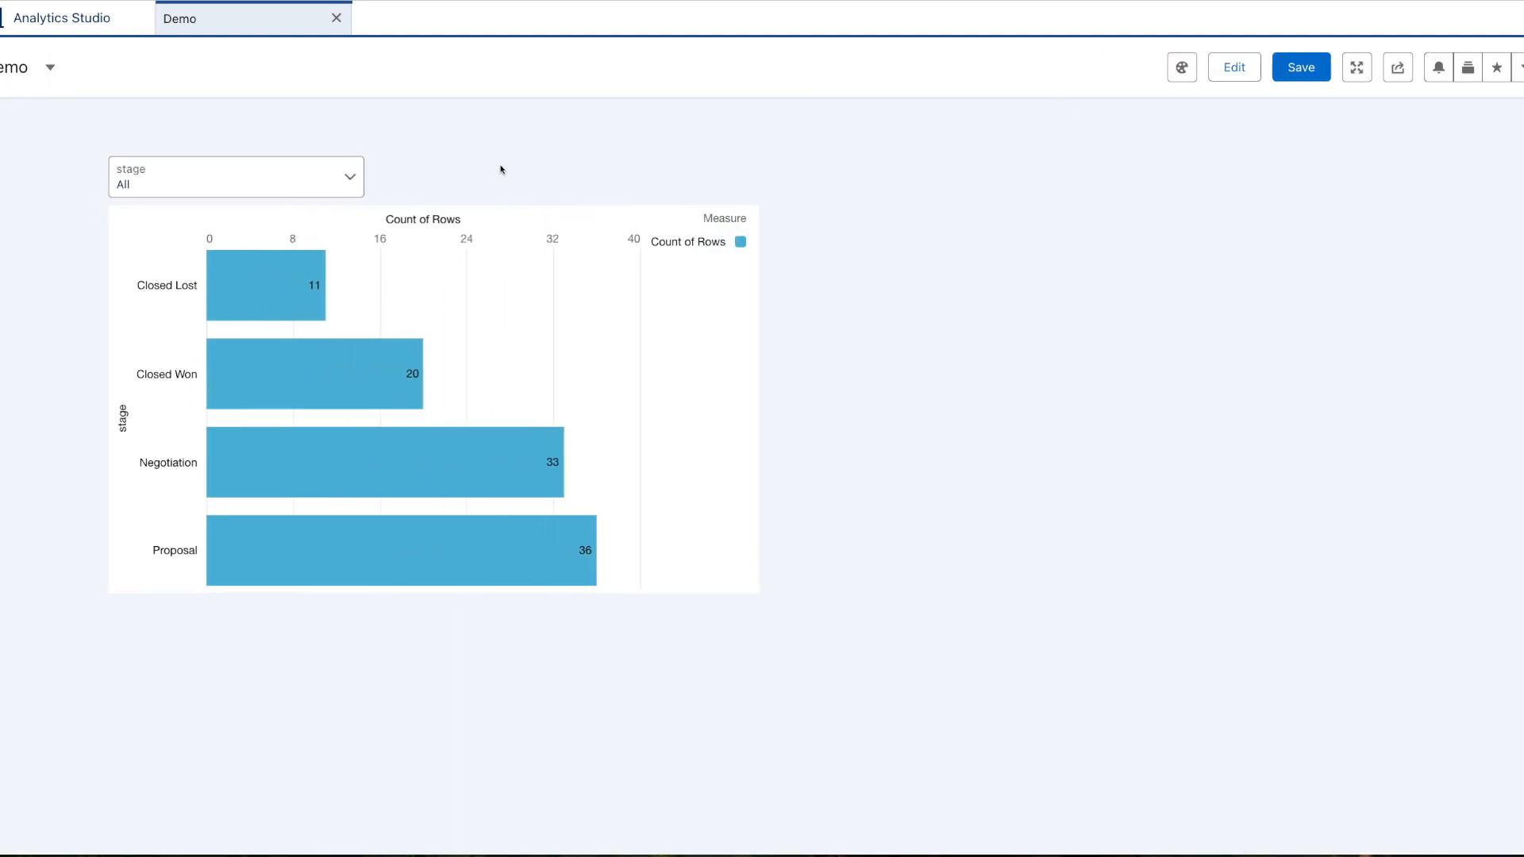
pyautogui.click(283, 180)
pyautogui.click(147, 355)
pyautogui.click(616, 391)
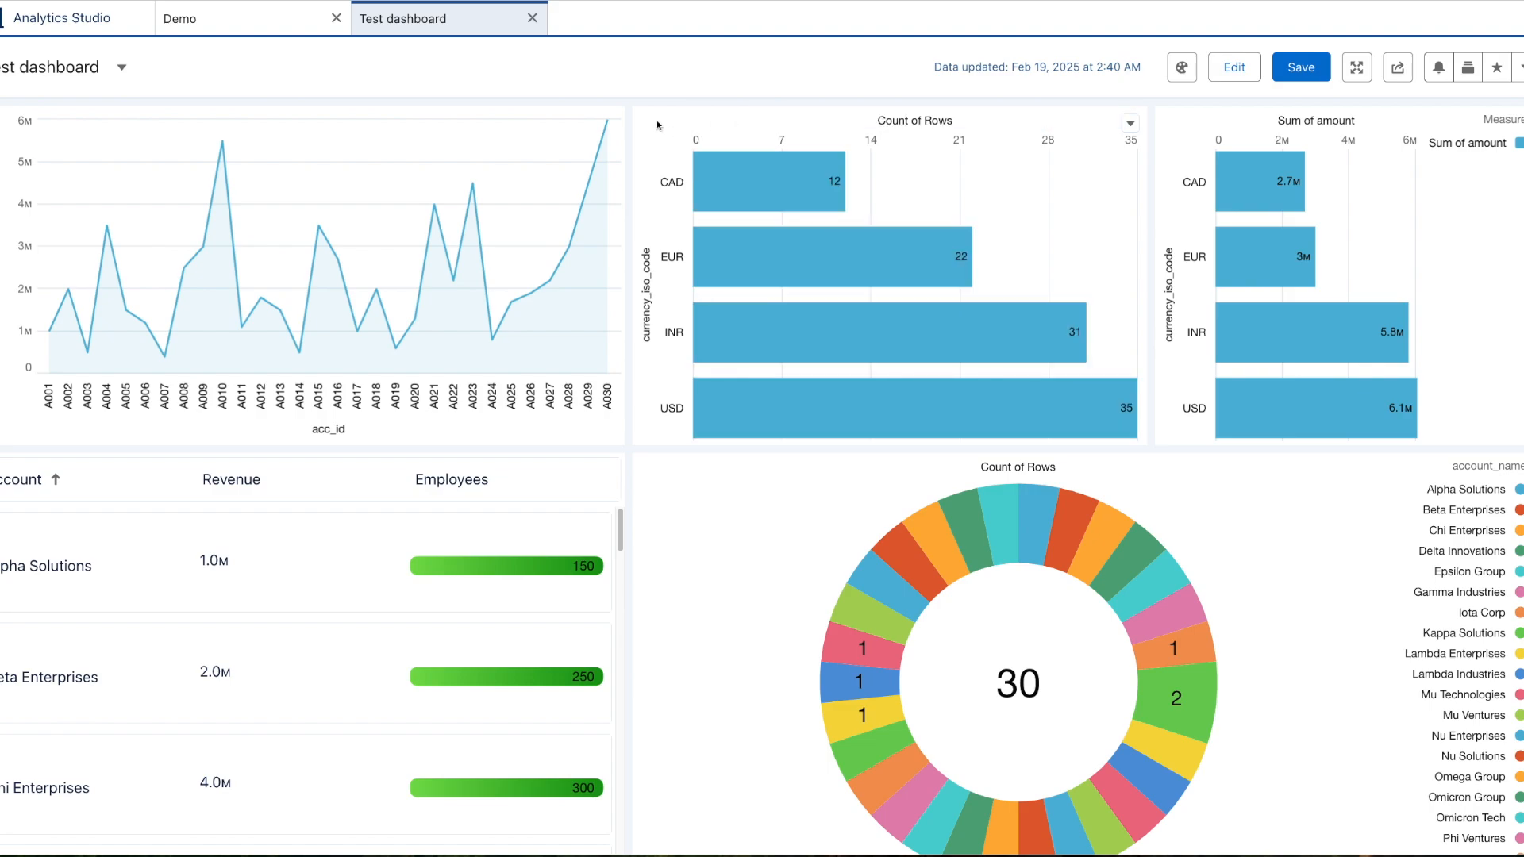
pyautogui.click(277, 30)
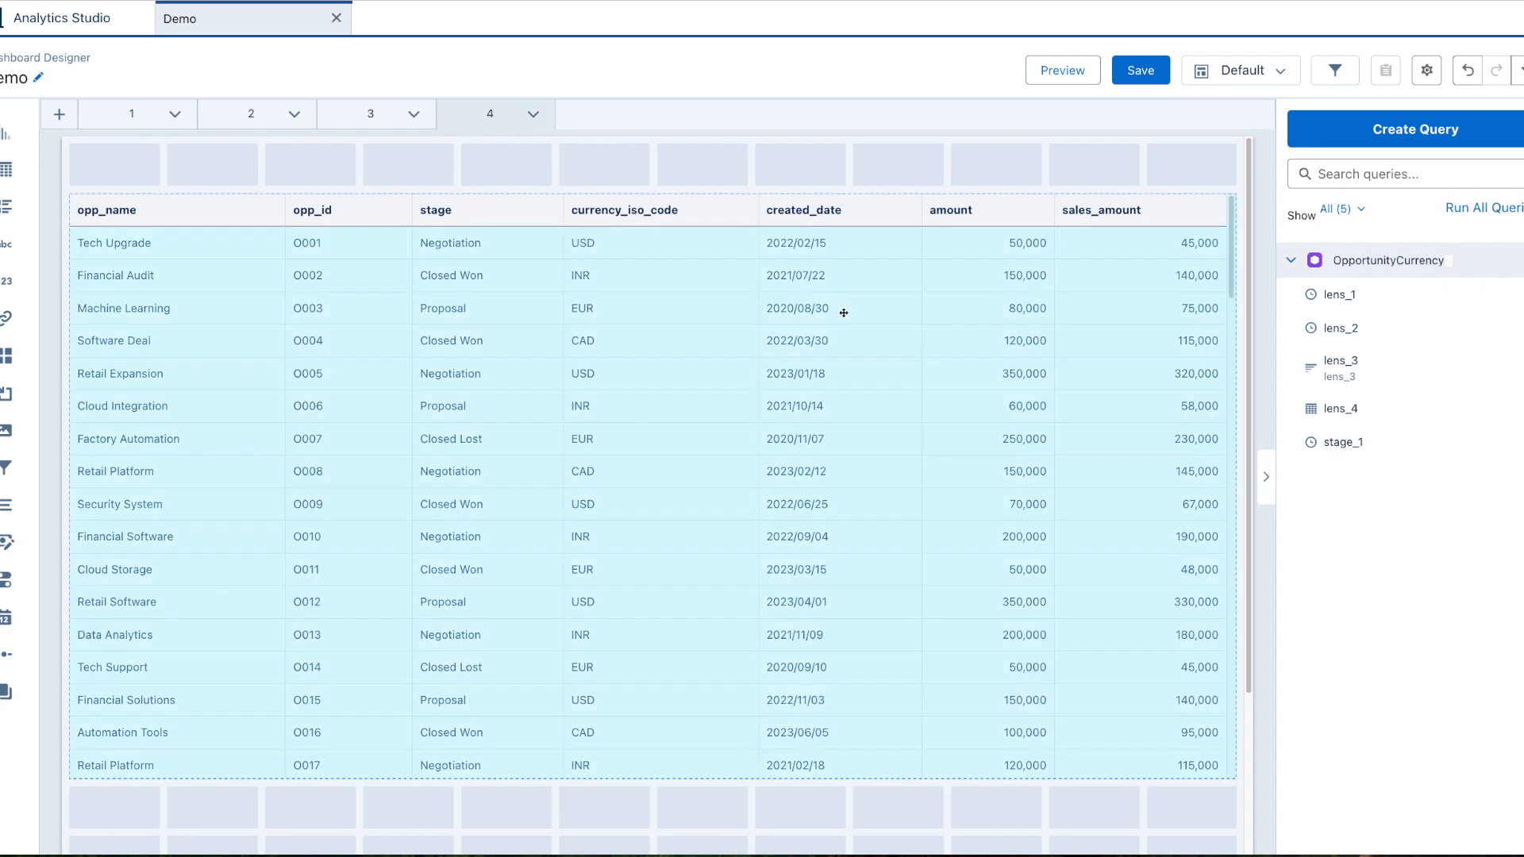
# Set the sales_amount column header tooltip to Custom with the text 'Total sales excluding domestic'.
pyautogui.click(844, 316)
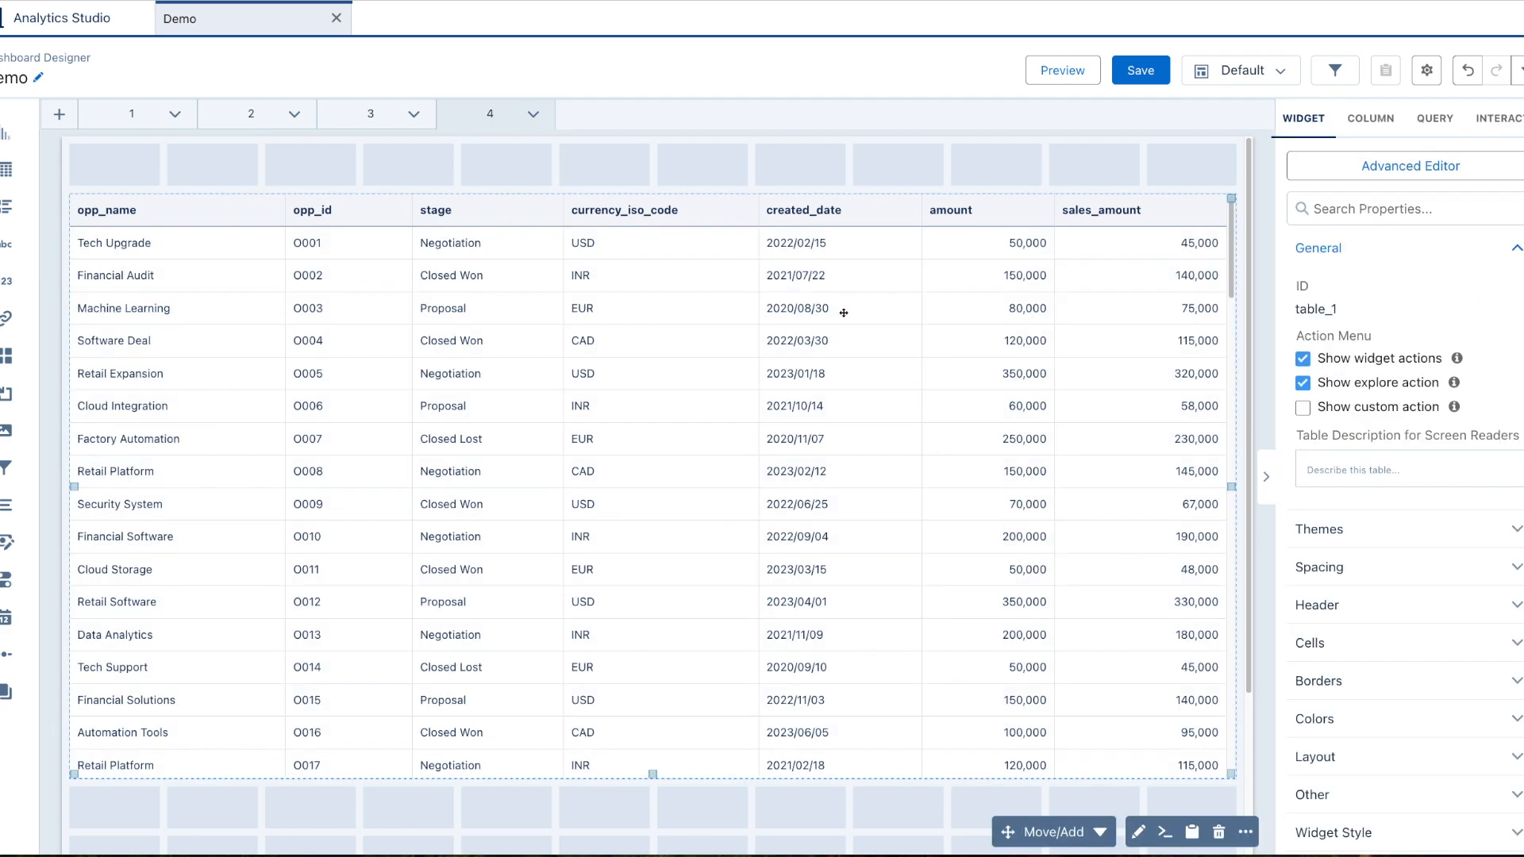
pyautogui.click(1387, 129)
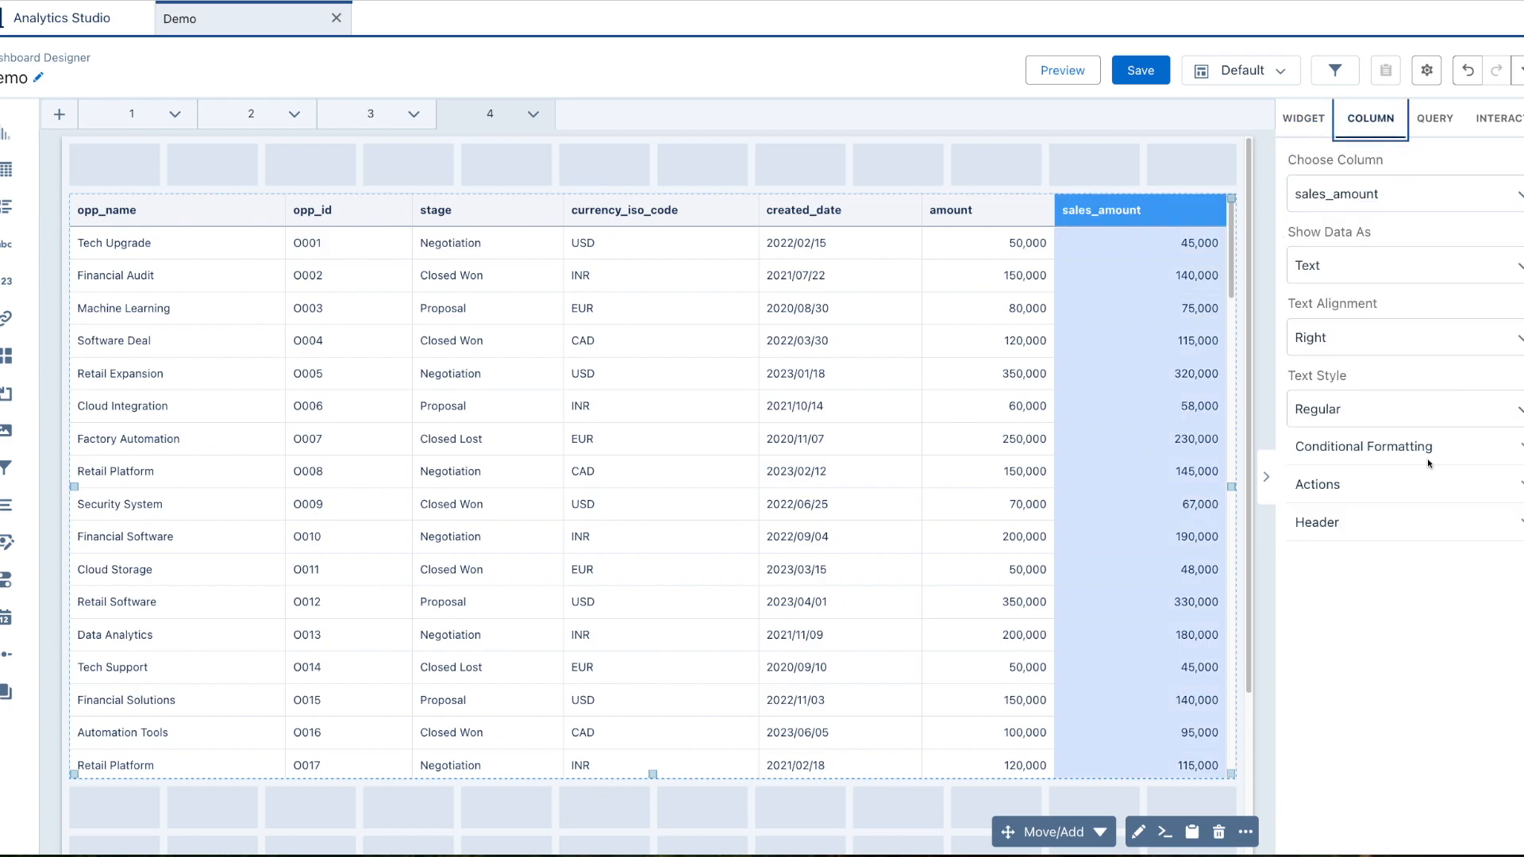
pyautogui.click(1394, 528)
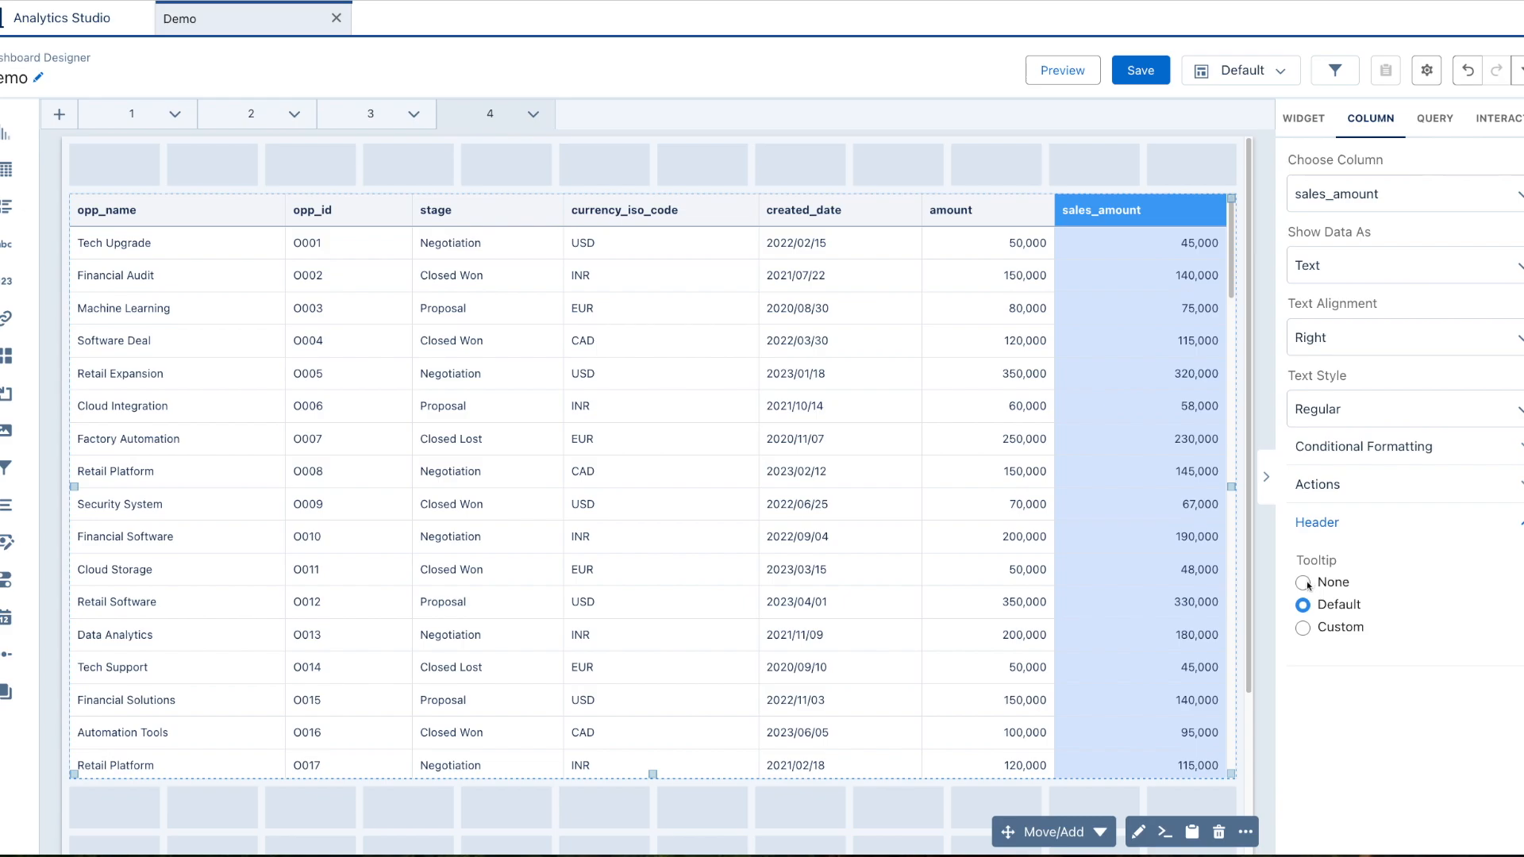
pyautogui.click(1304, 628)
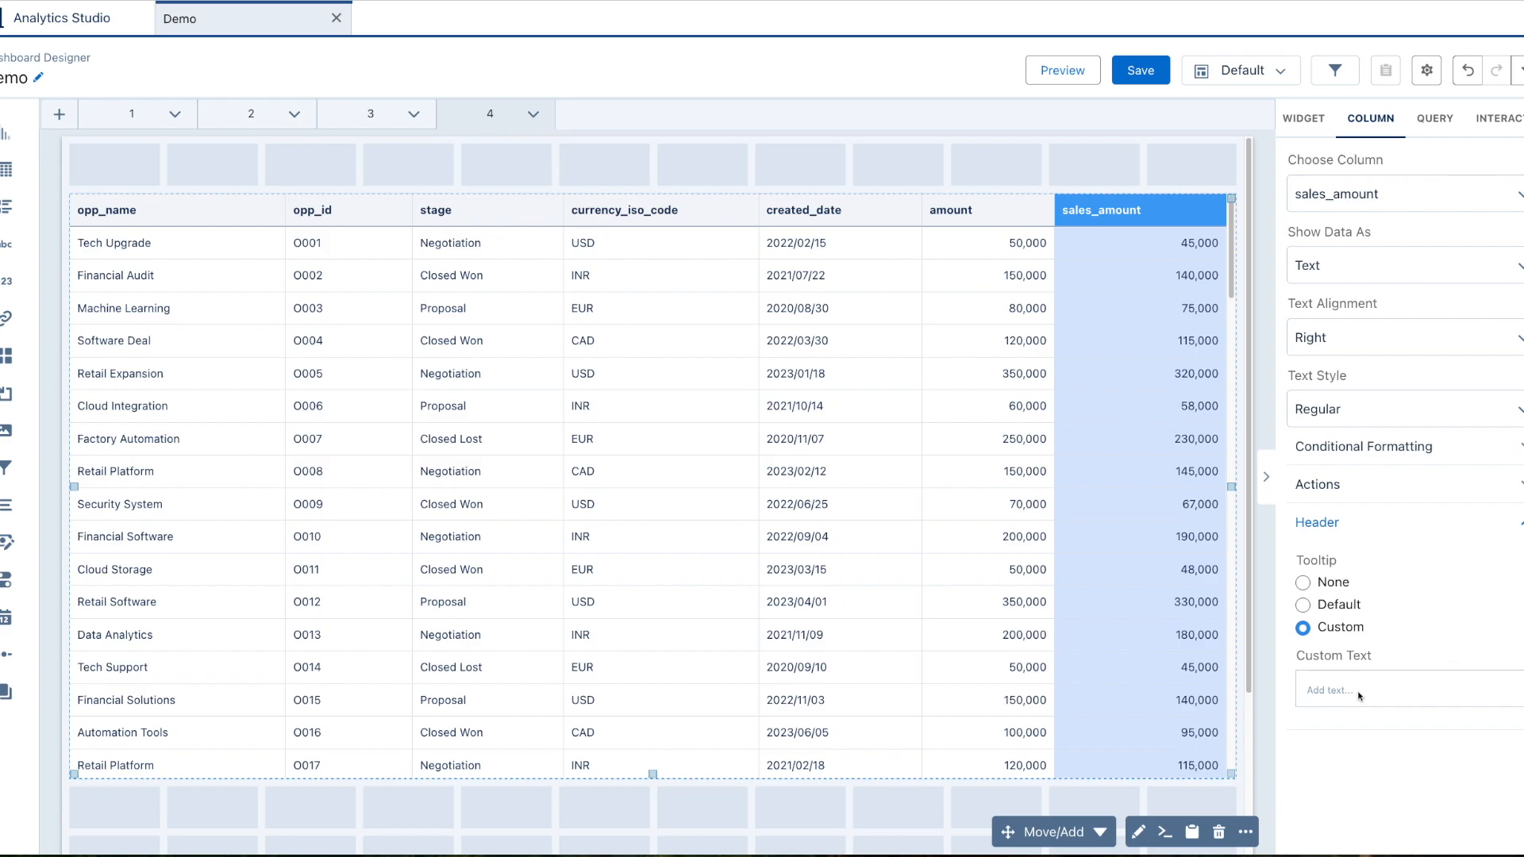
pyautogui.click(1357, 697)
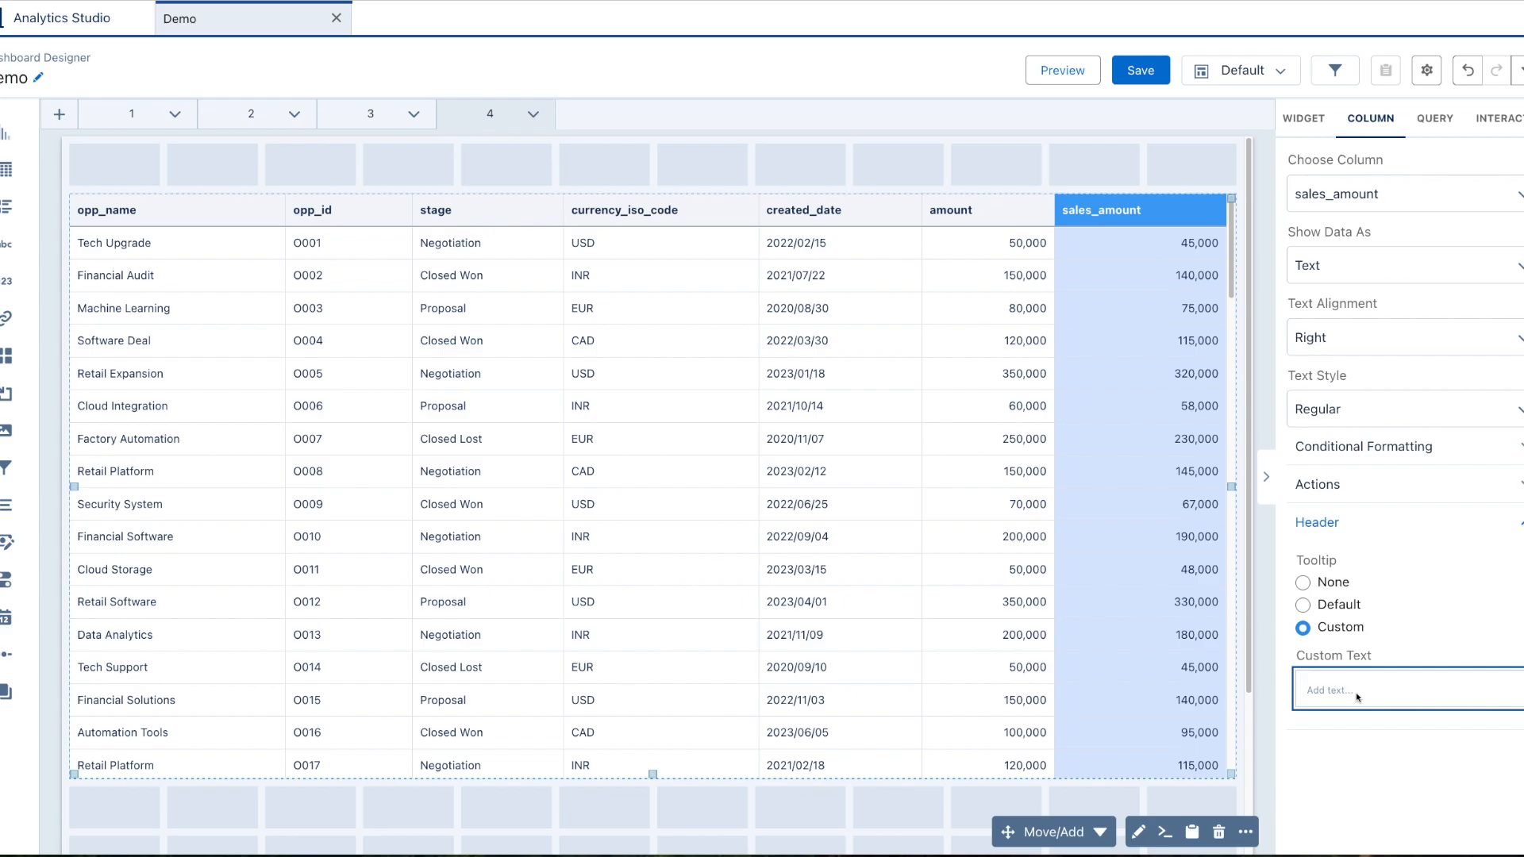
pyautogui.write('Total sales excluding')
pyautogui.write('domestic')
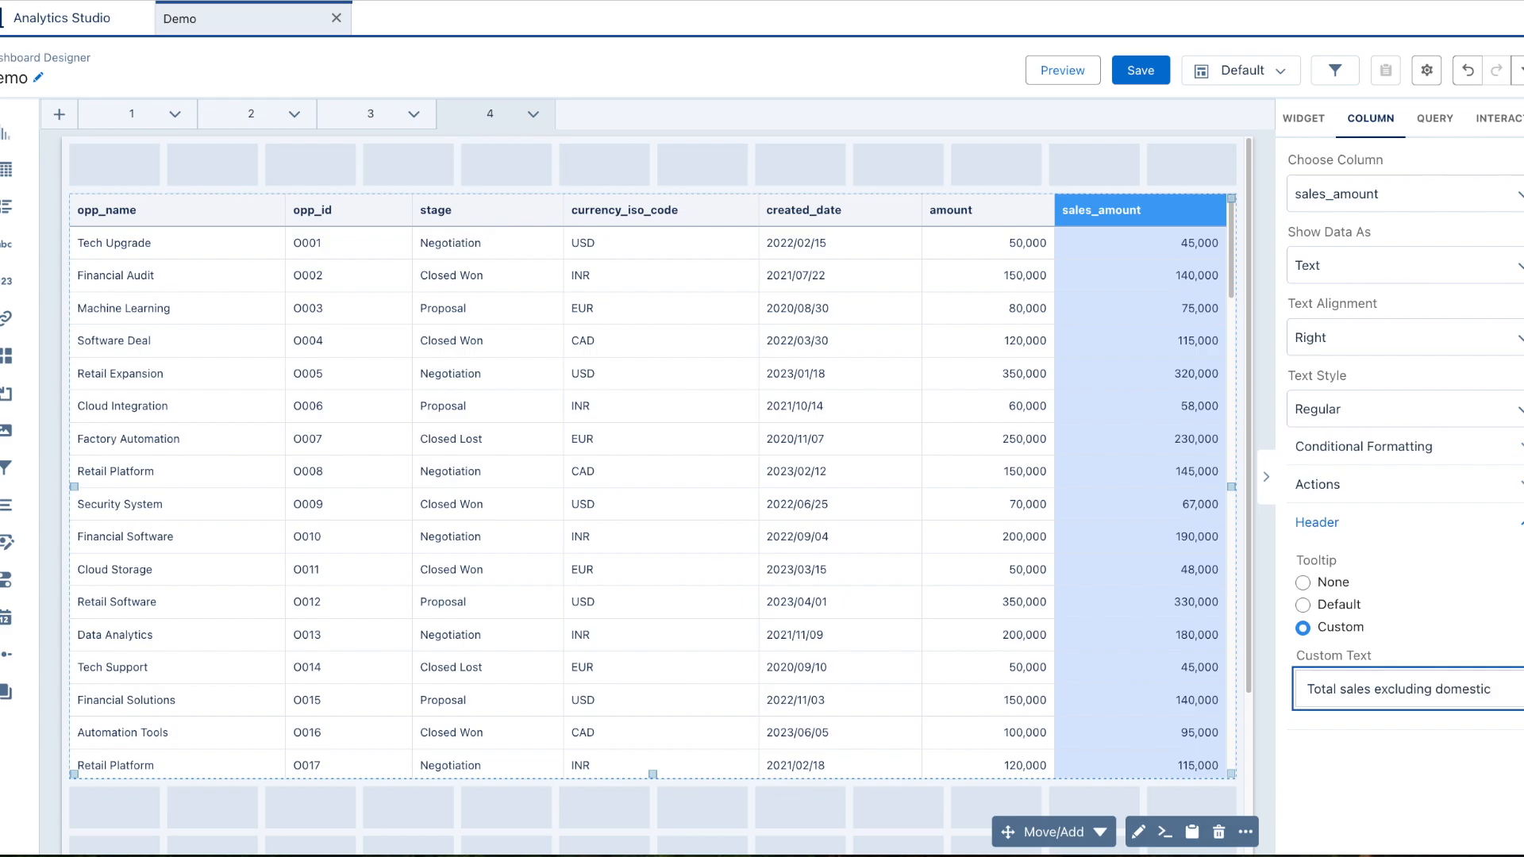
pyautogui.click(1386, 739)
pyautogui.click(1167, 167)
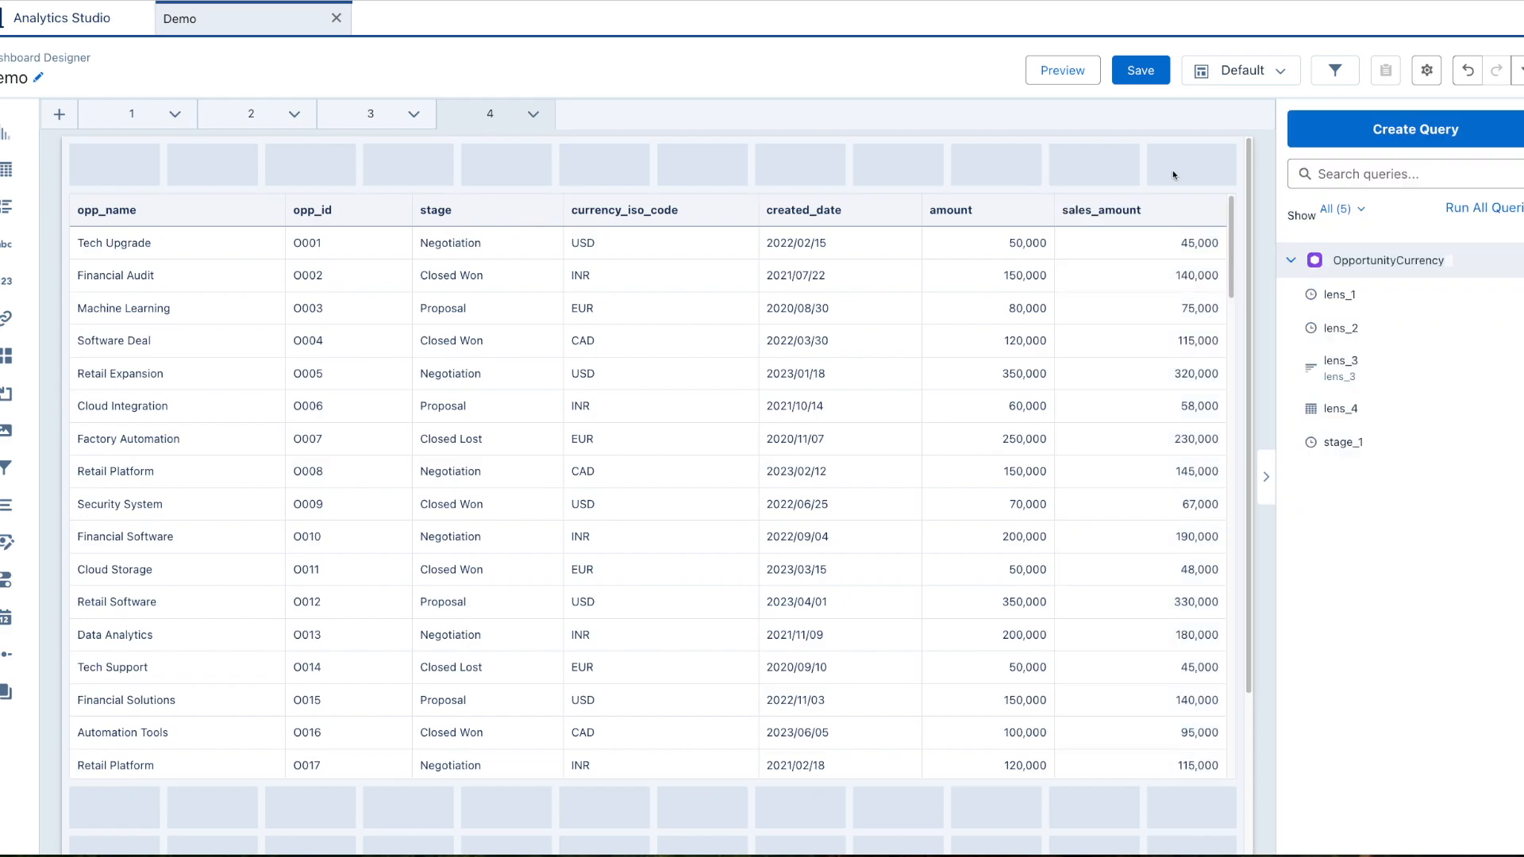
pyautogui.click(1062, 70)
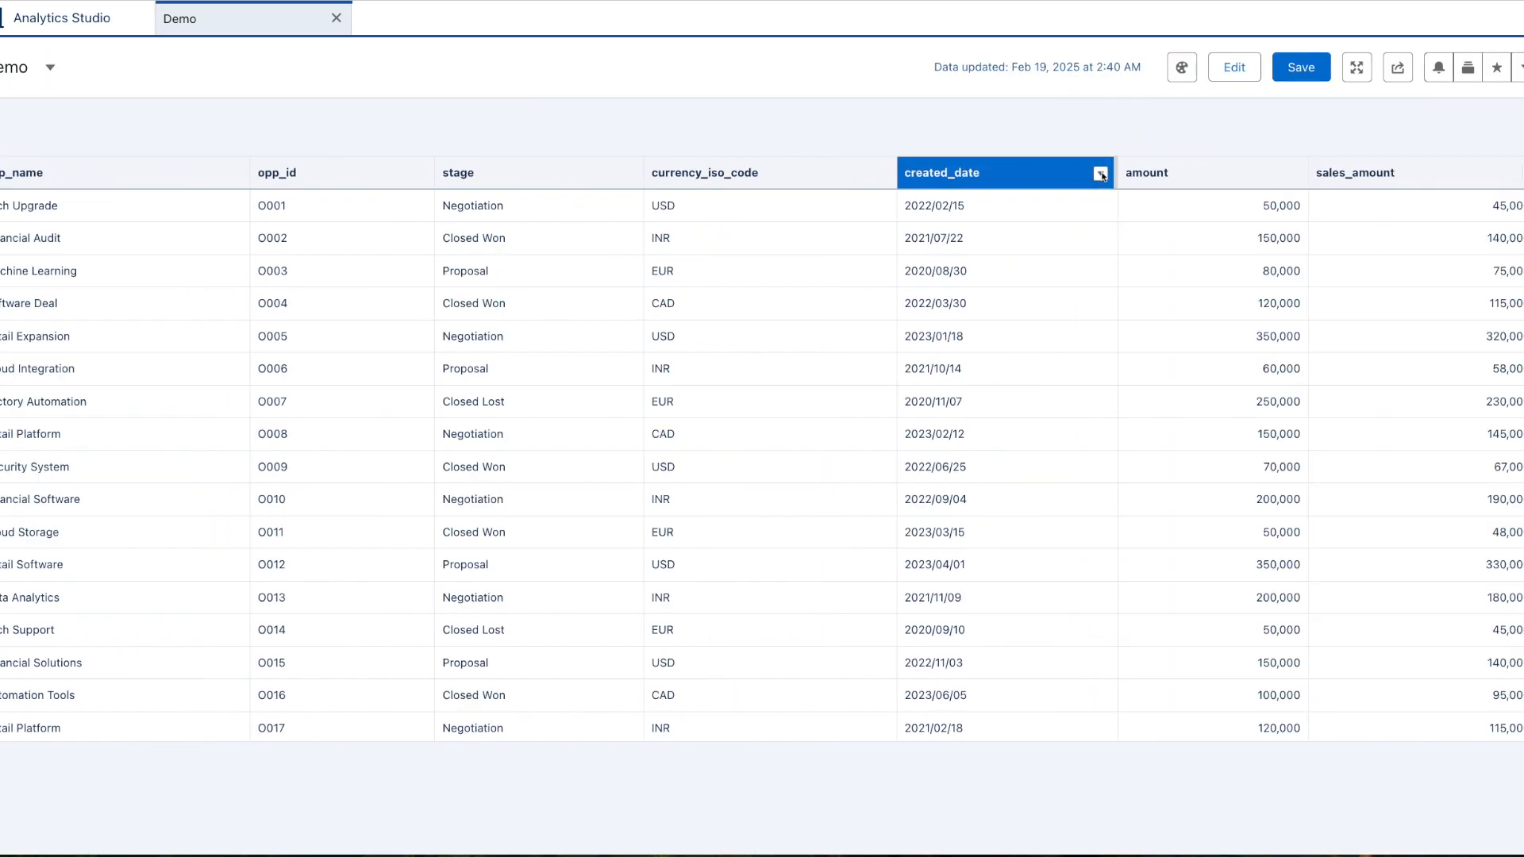
pyautogui.moveTo(1362, 178)
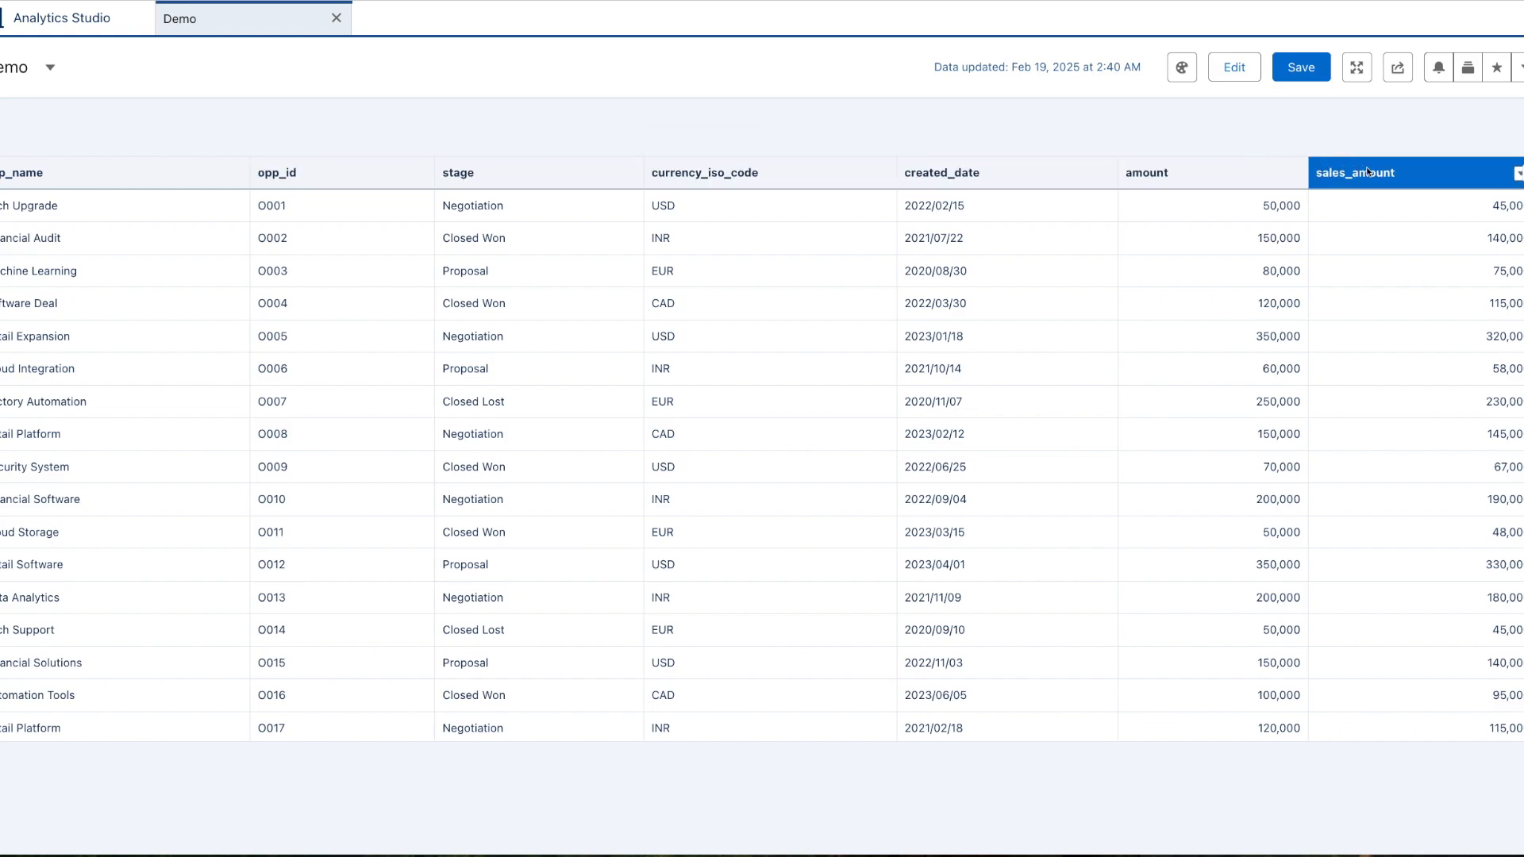
# Back in edit mode, set the sales_amount column header tooltip to None.
pyautogui.click(1233, 67)
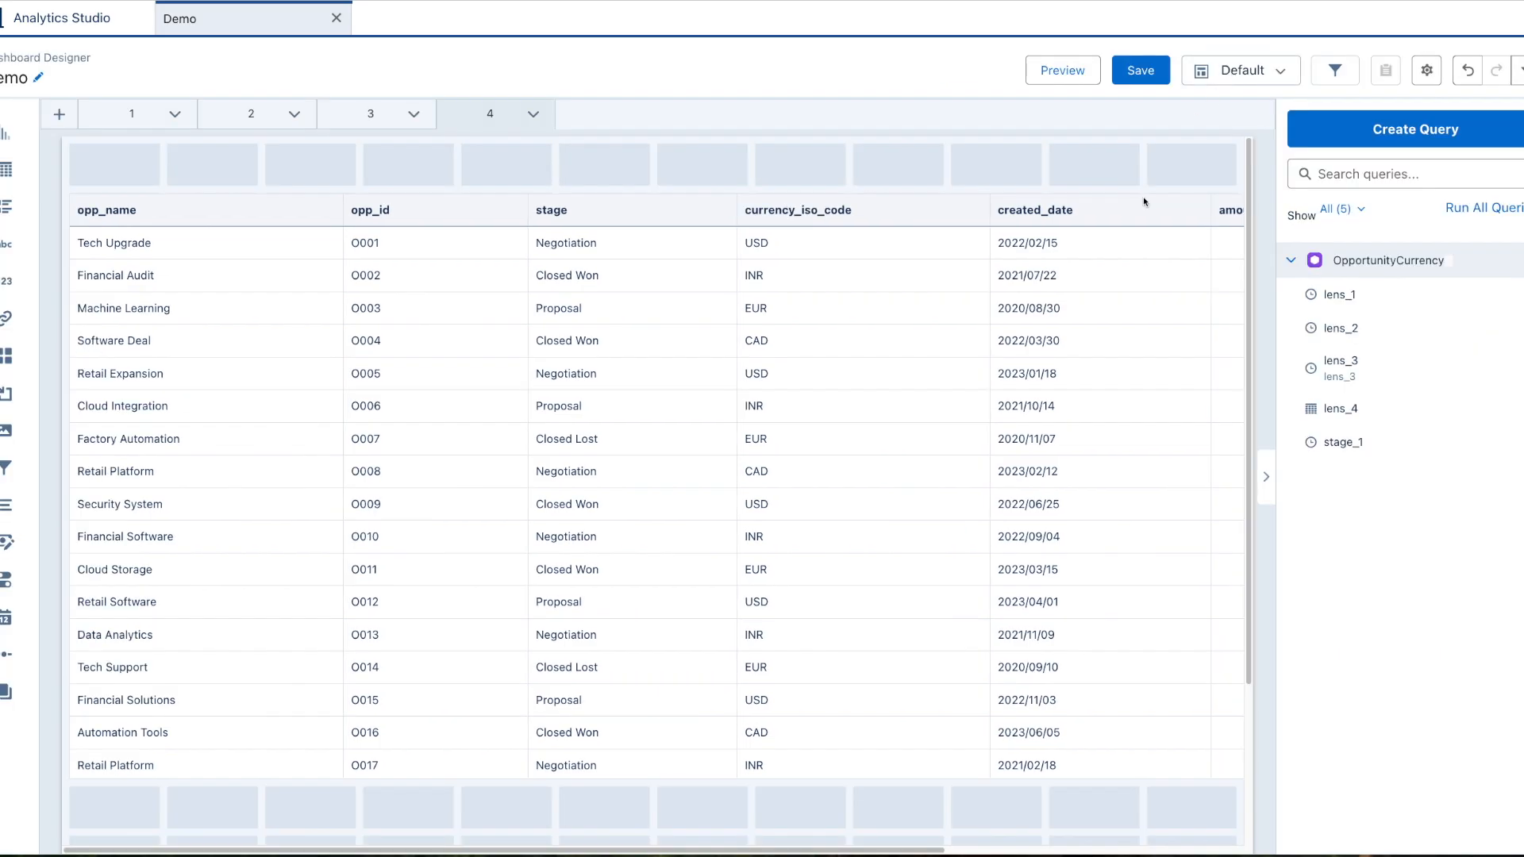
pyautogui.scroll(-2, 1407, 723)
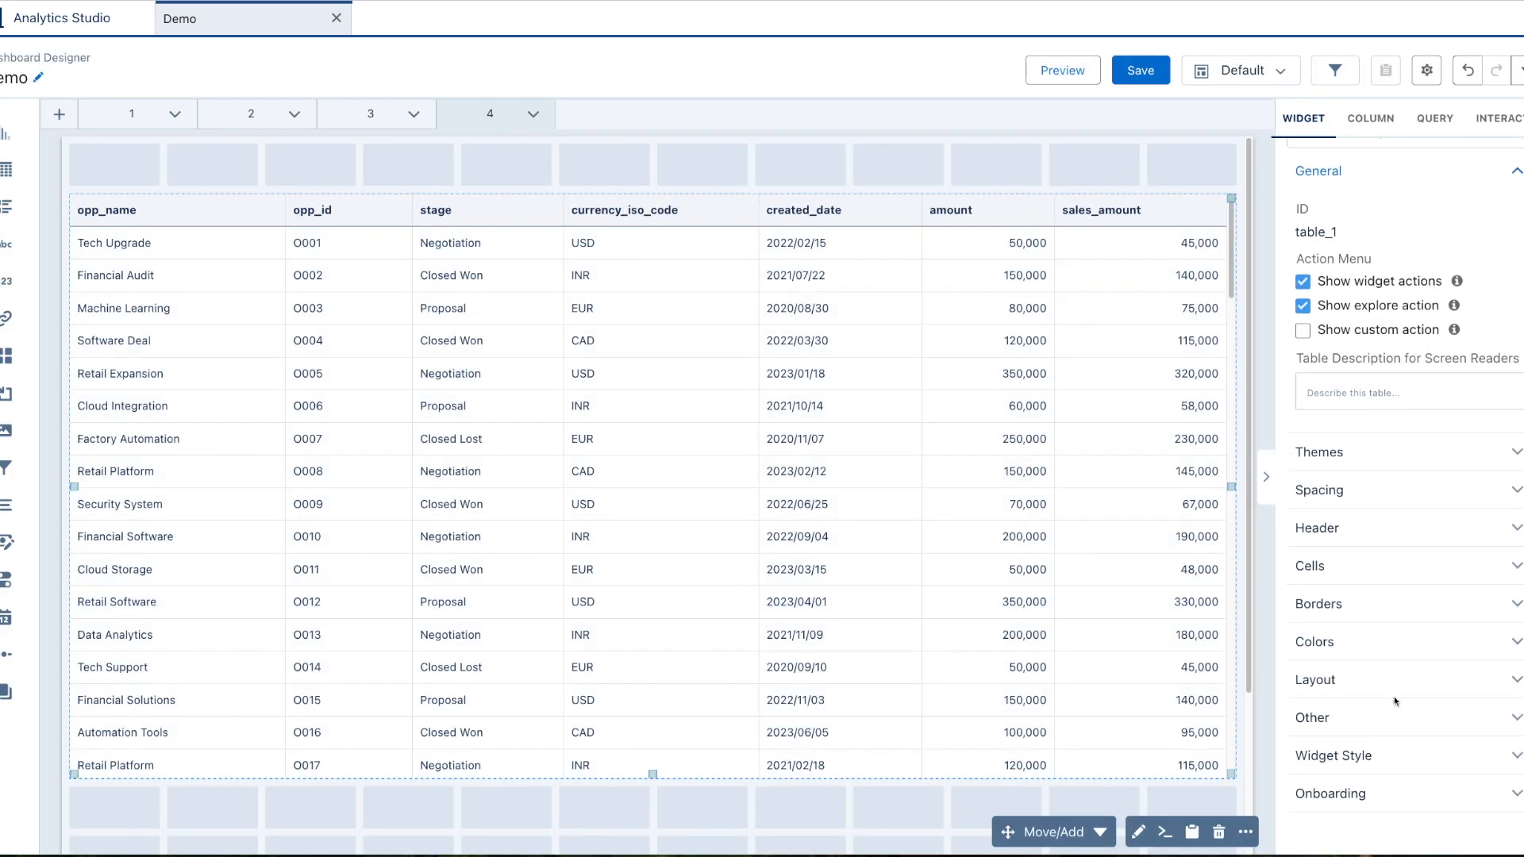
pyautogui.click(1375, 119)
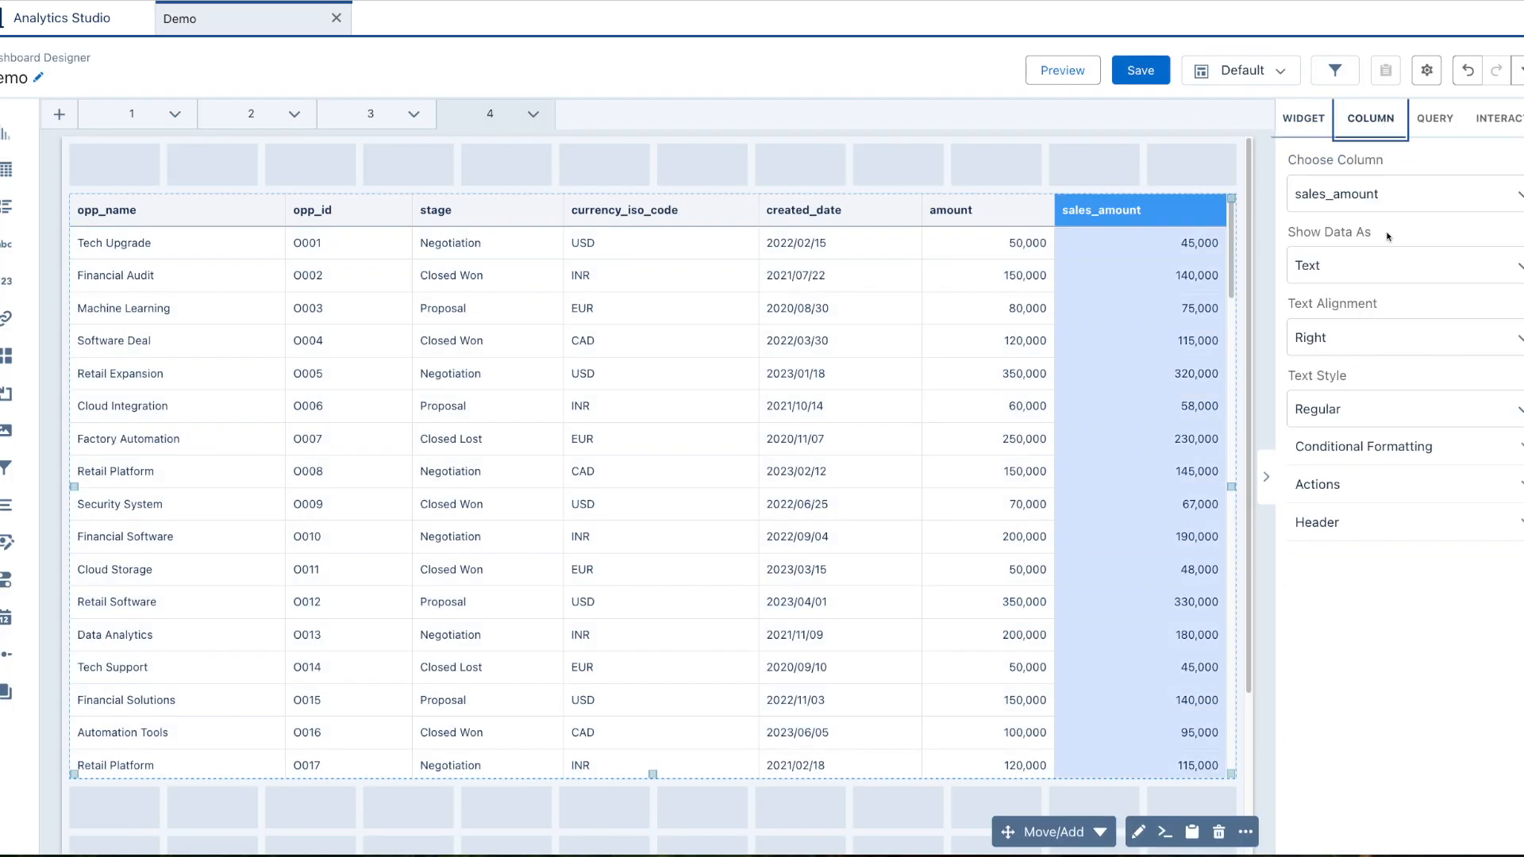
pyautogui.click(1390, 527)
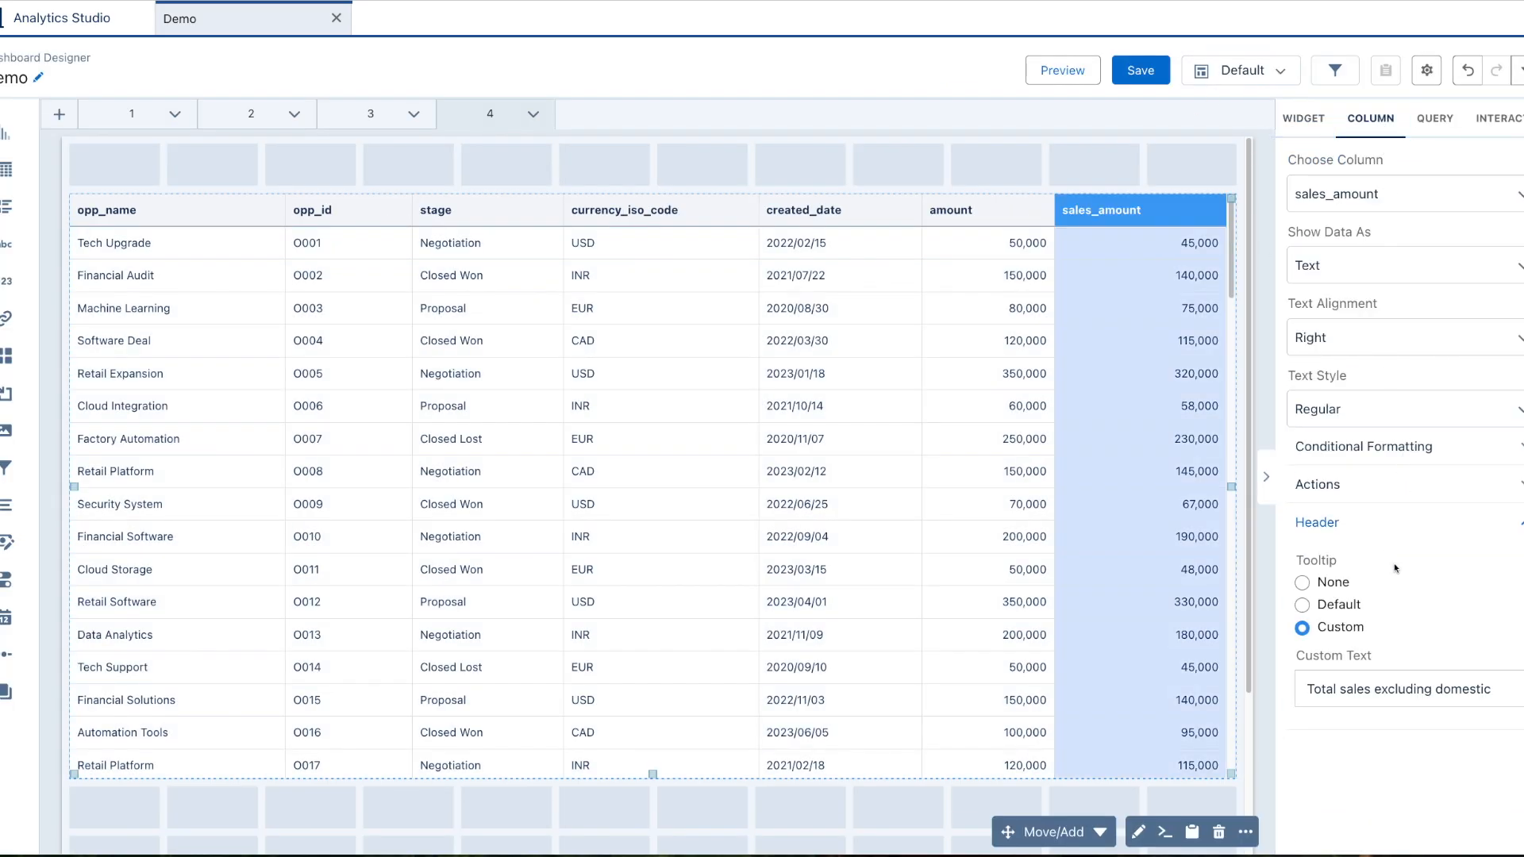
pyautogui.click(1302, 582)
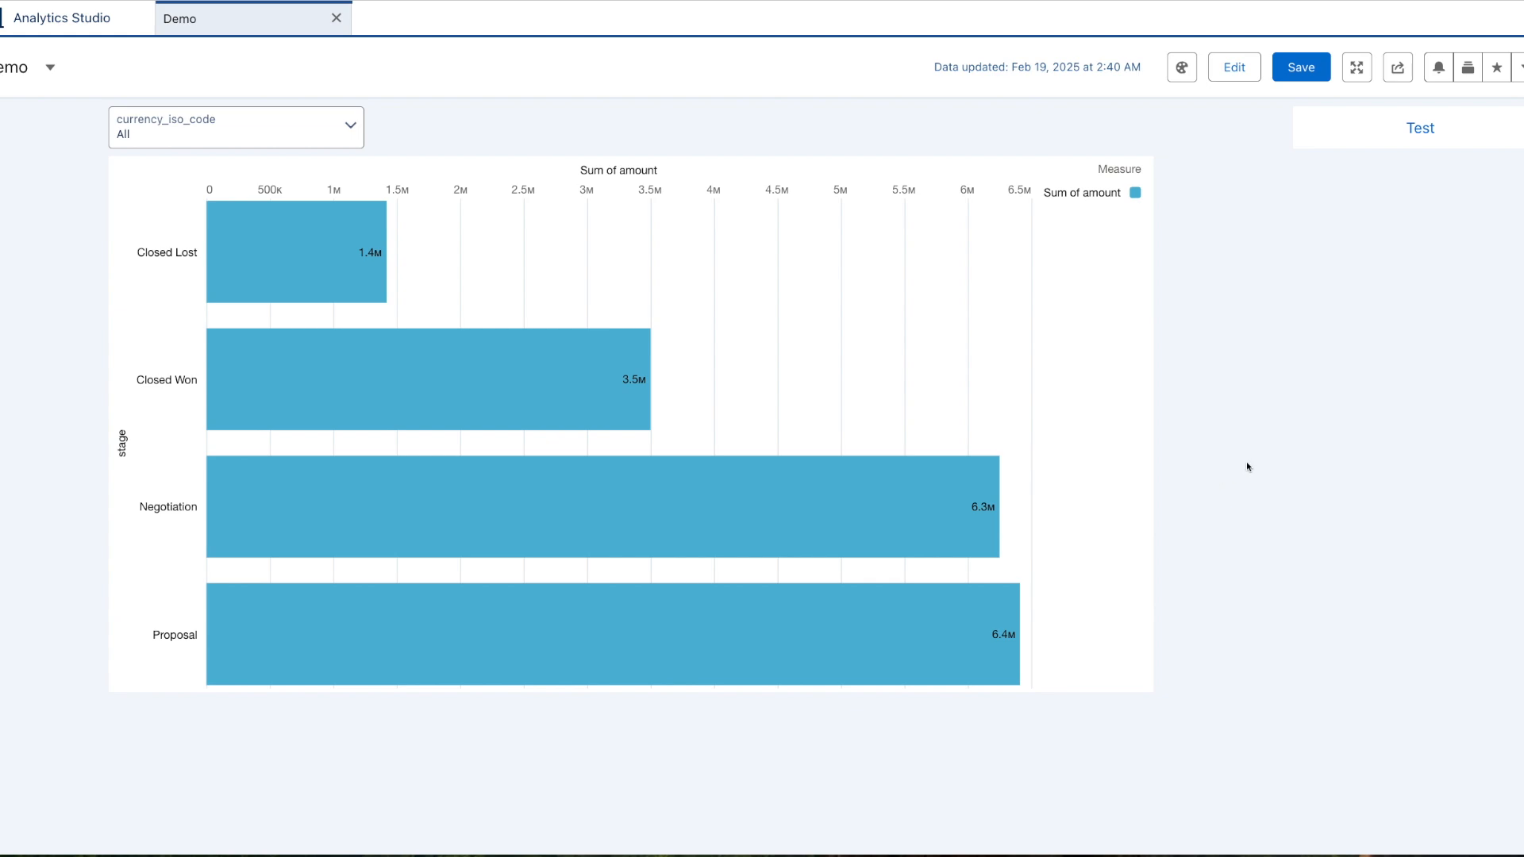
# Filter the Demo dashboard's currency_iso_code to CAD.
pyautogui.click(311, 134)
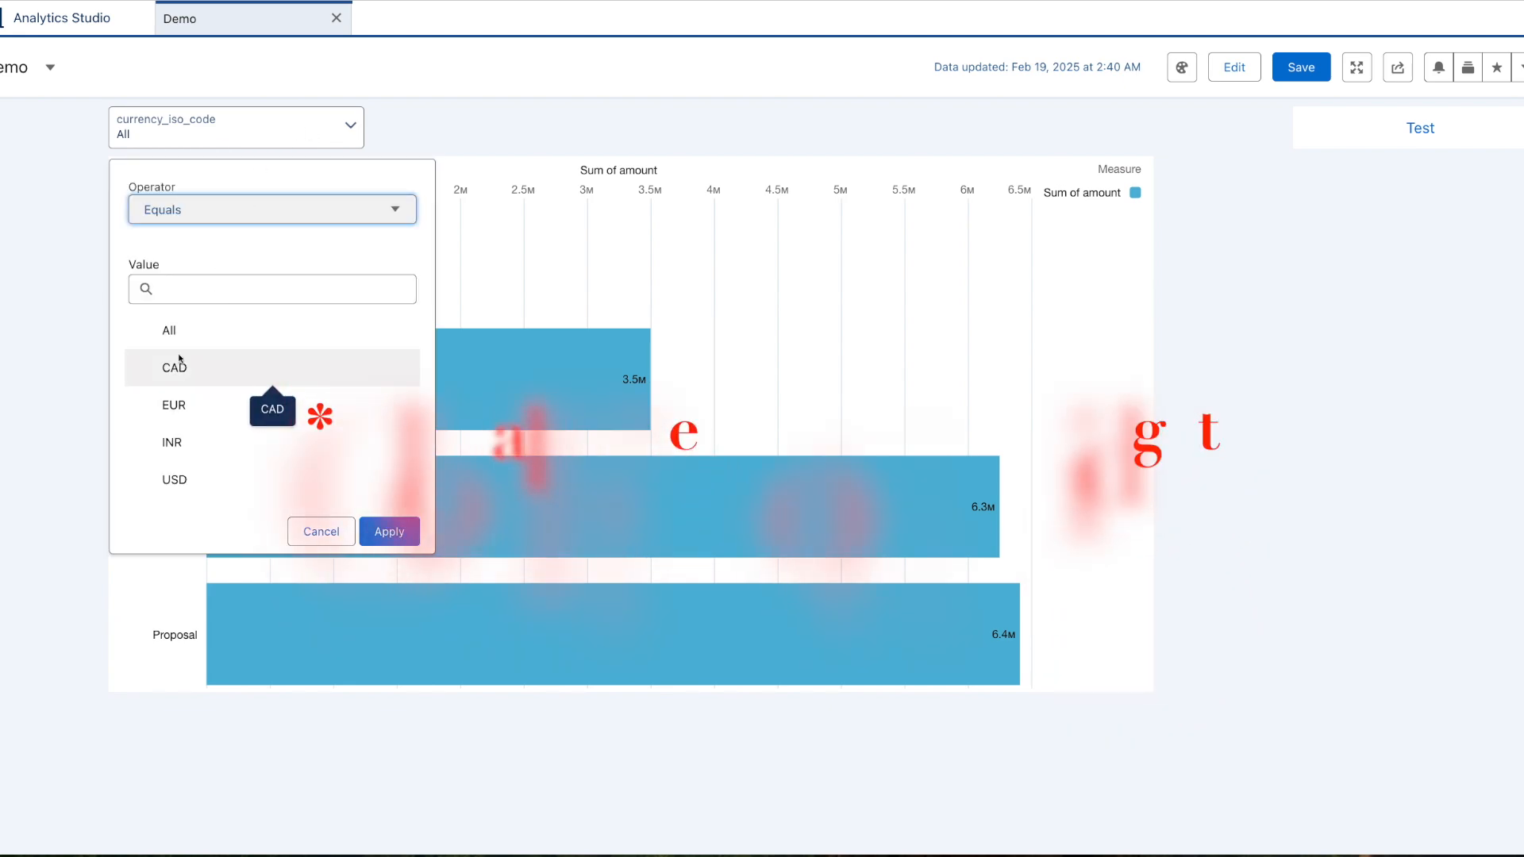
pyautogui.click(197, 375)
pyautogui.click(389, 540)
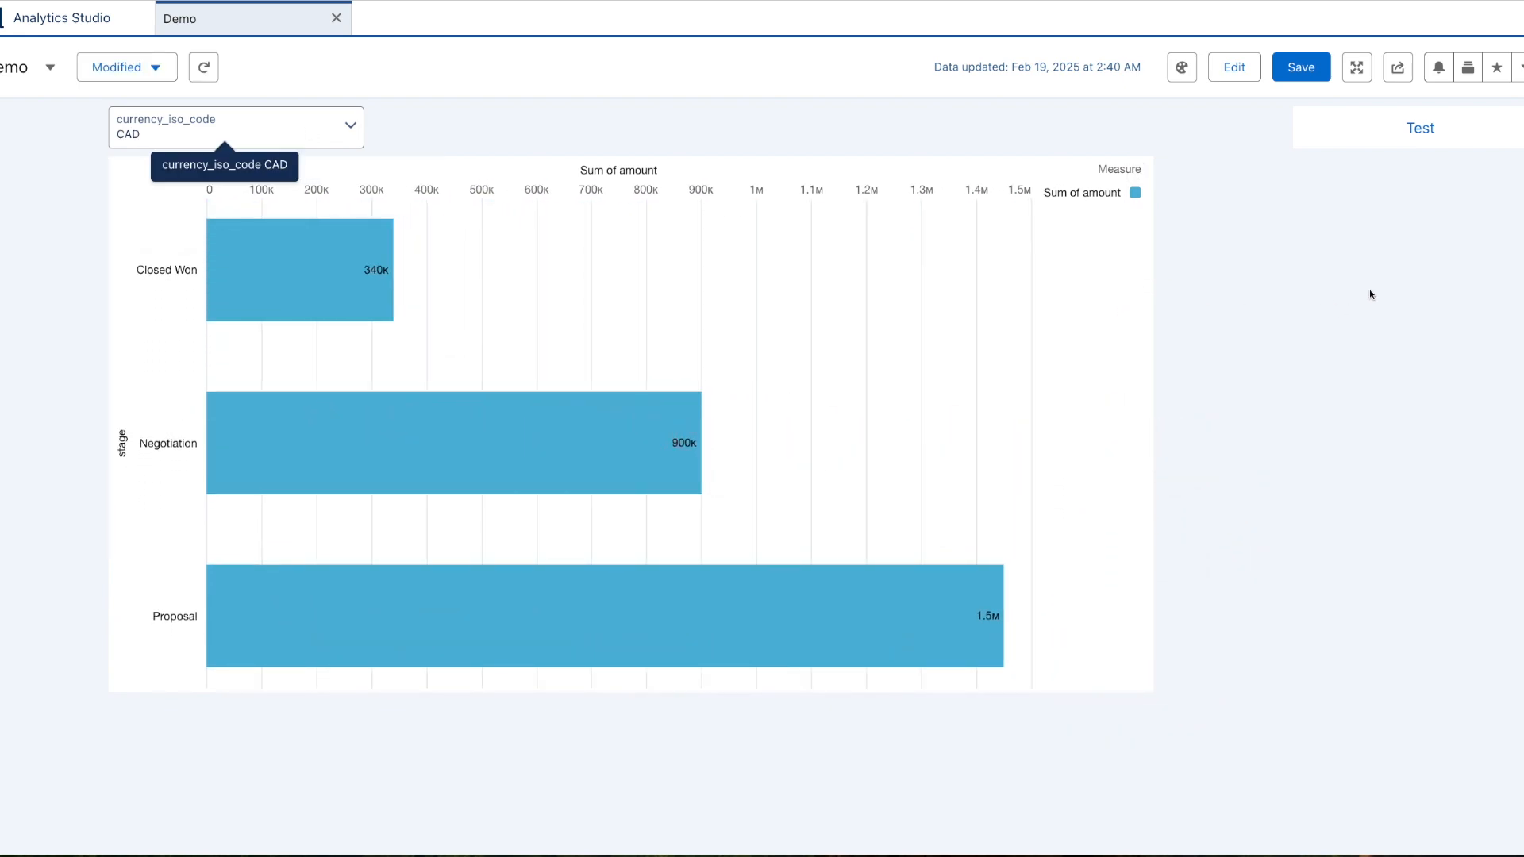
# Open the Test dashboard via its link, check the carried-over CAD filter, and begin editing Test.
pyautogui.click(1417, 131)
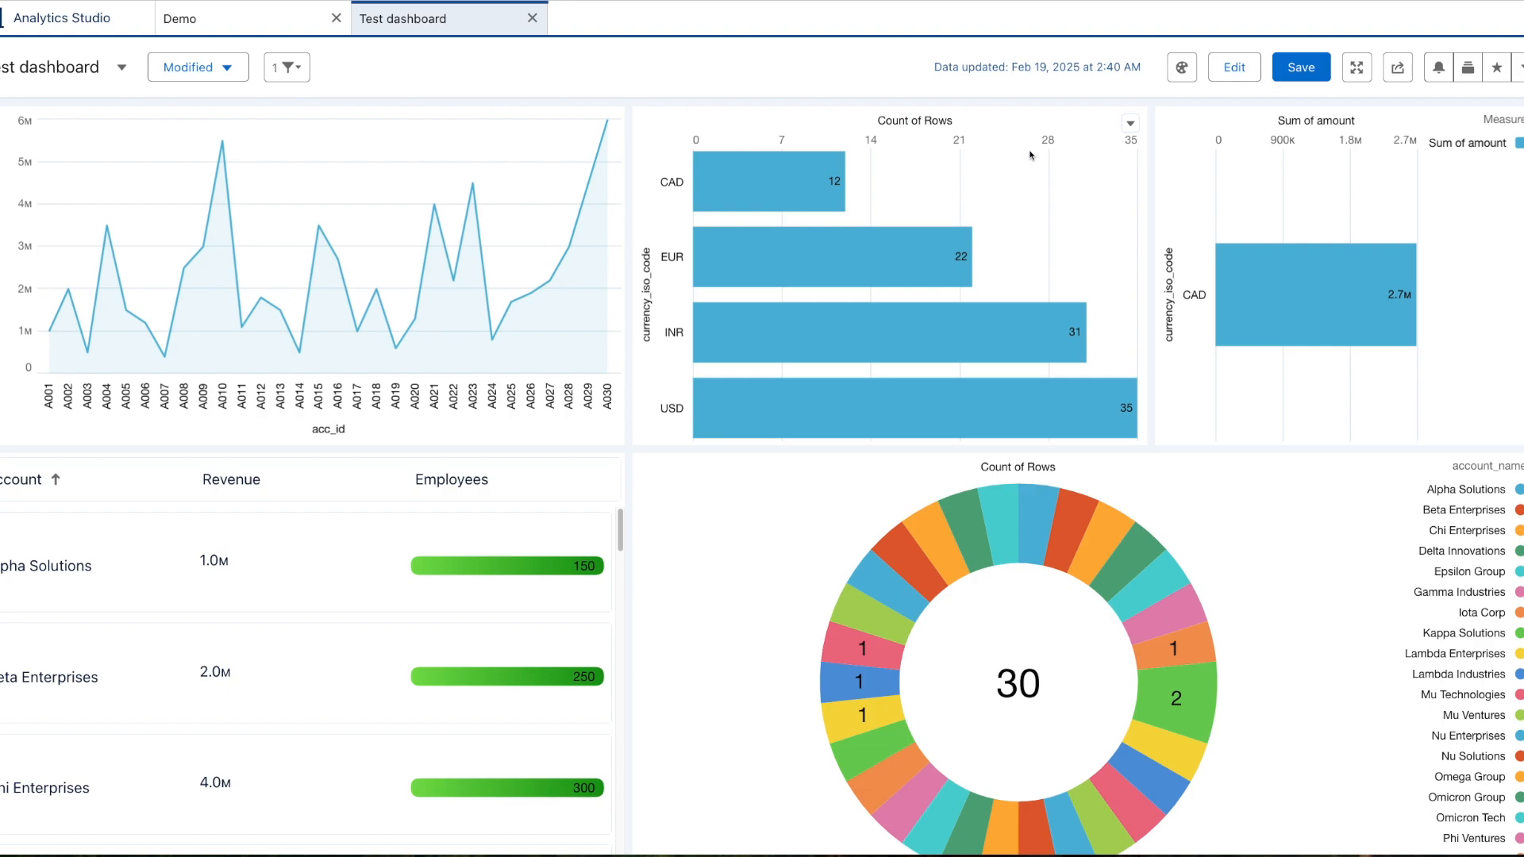
pyautogui.moveTo(979, 200)
pyautogui.click(288, 71)
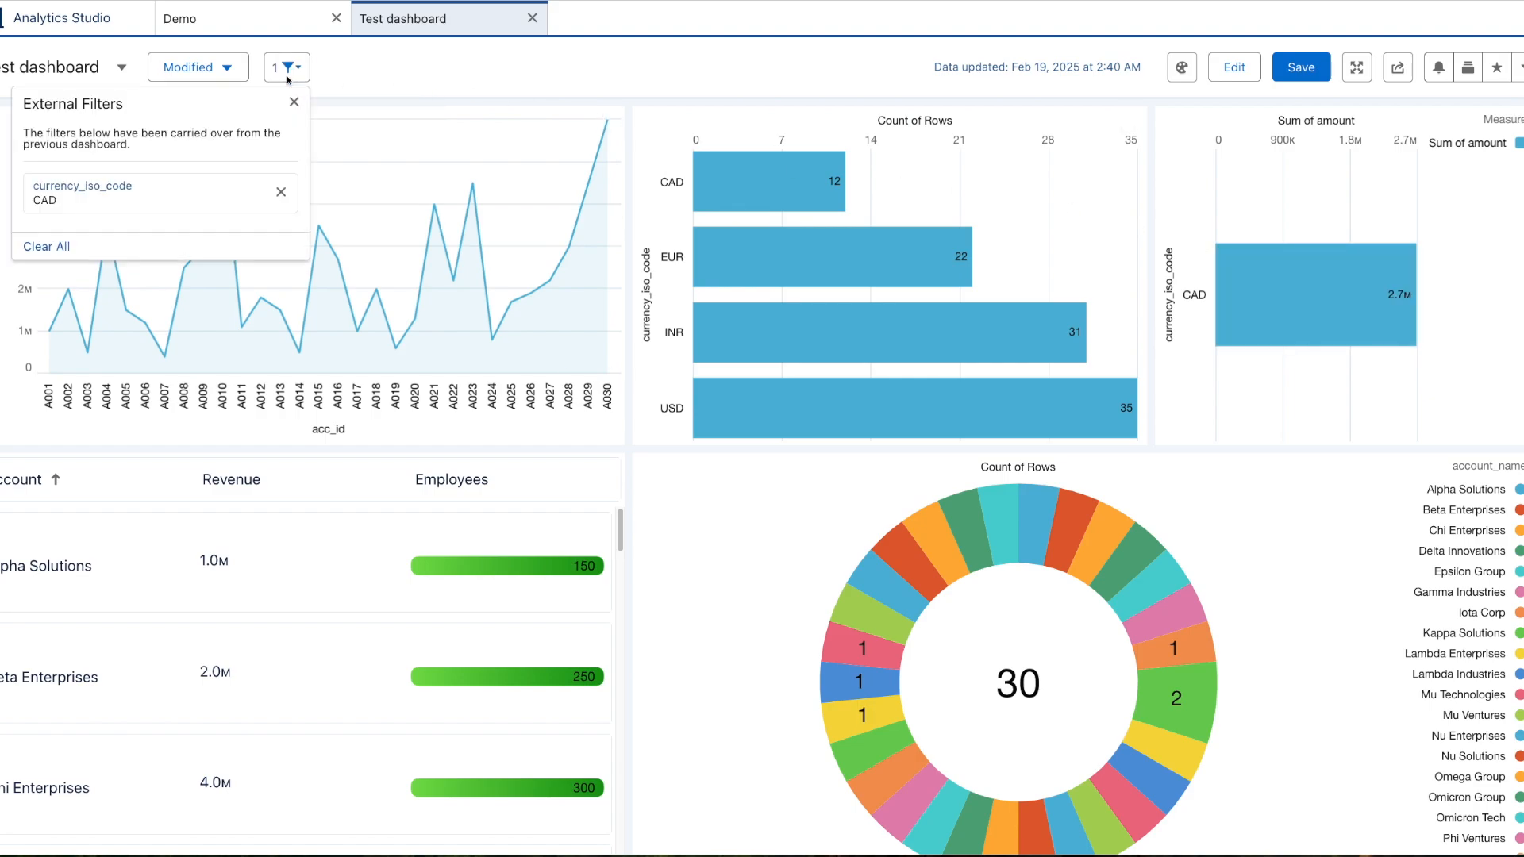
pyautogui.click(287, 70)
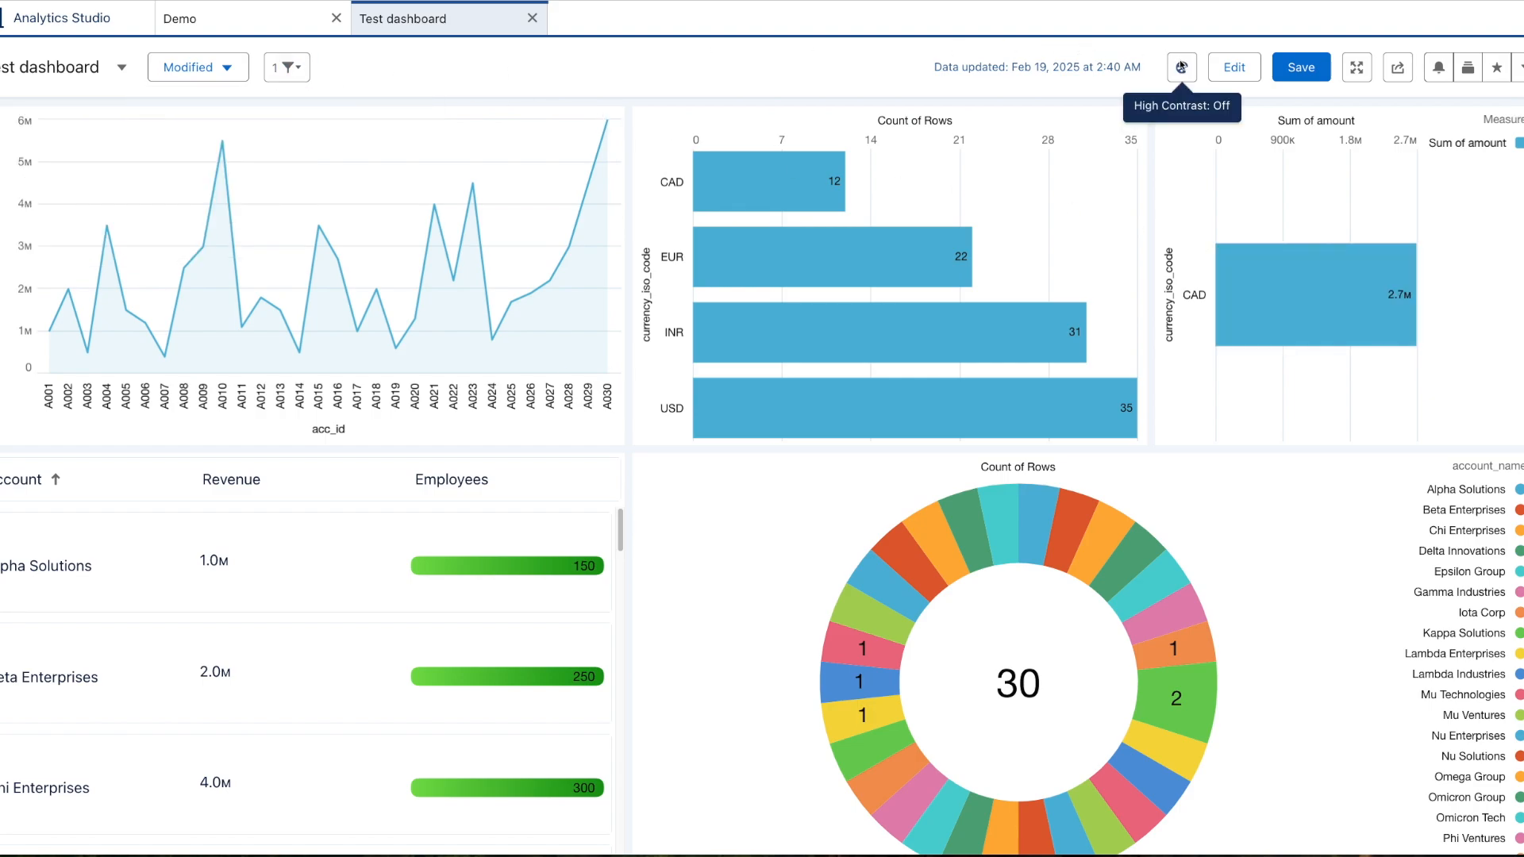
pyautogui.click(1234, 66)
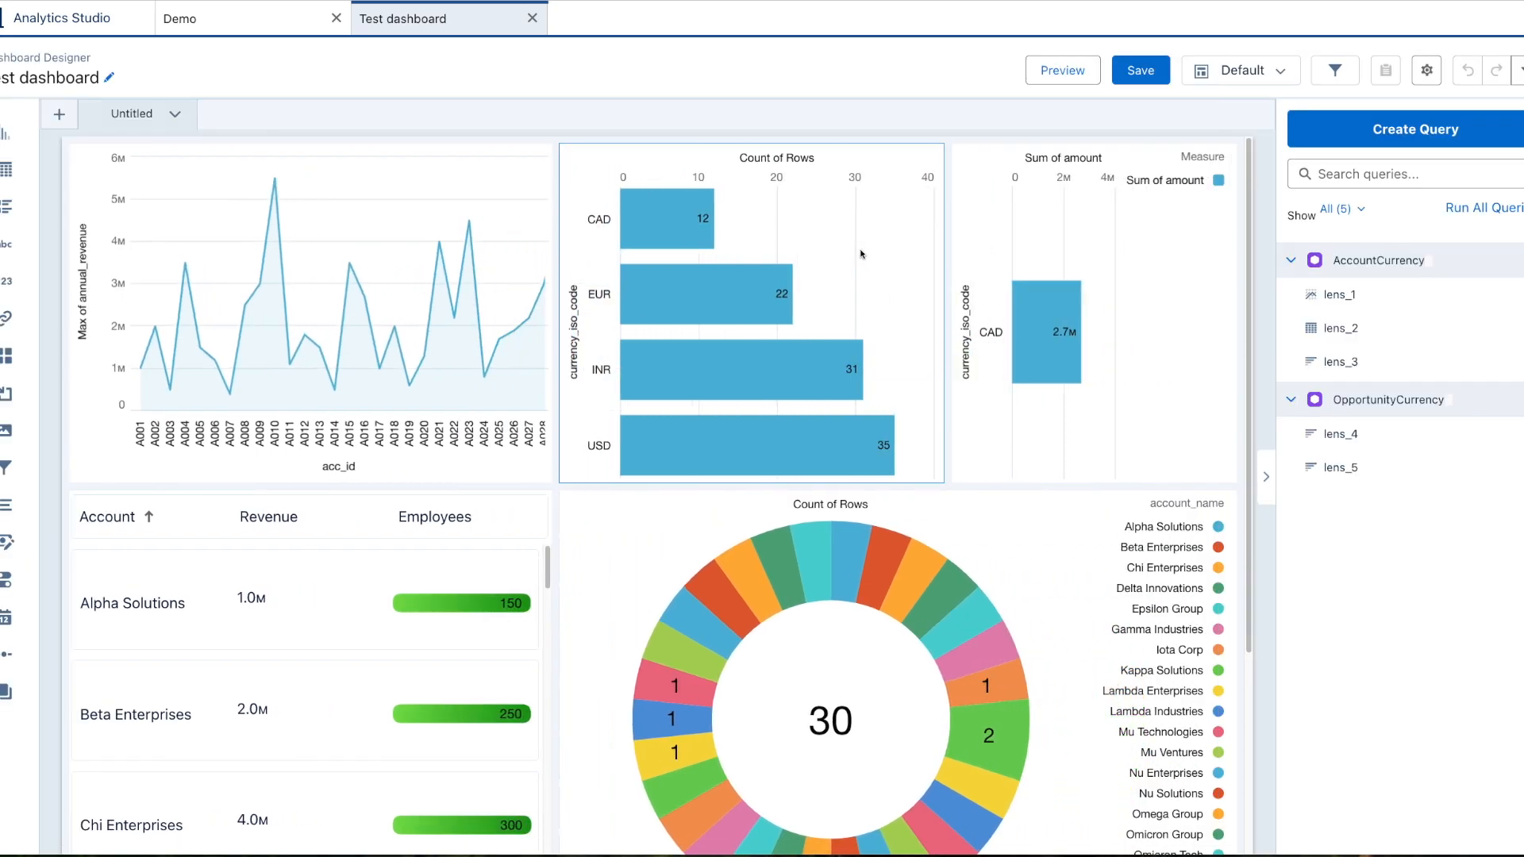
# Compare the query settings of the Count of Rows chart and the Sum of amount chart.
pyautogui.click(861, 254)
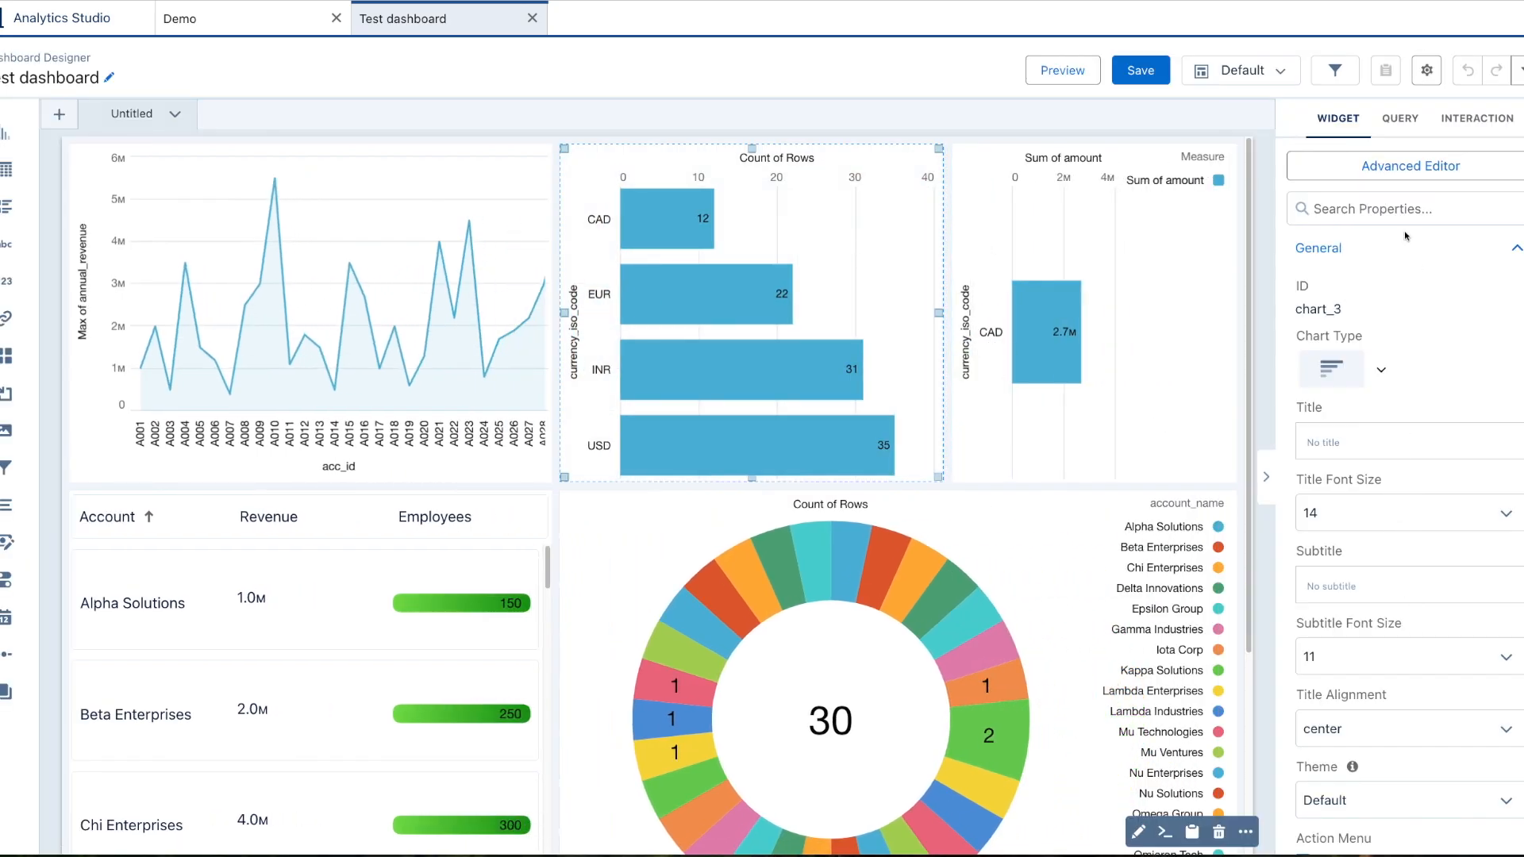
pyautogui.click(1401, 119)
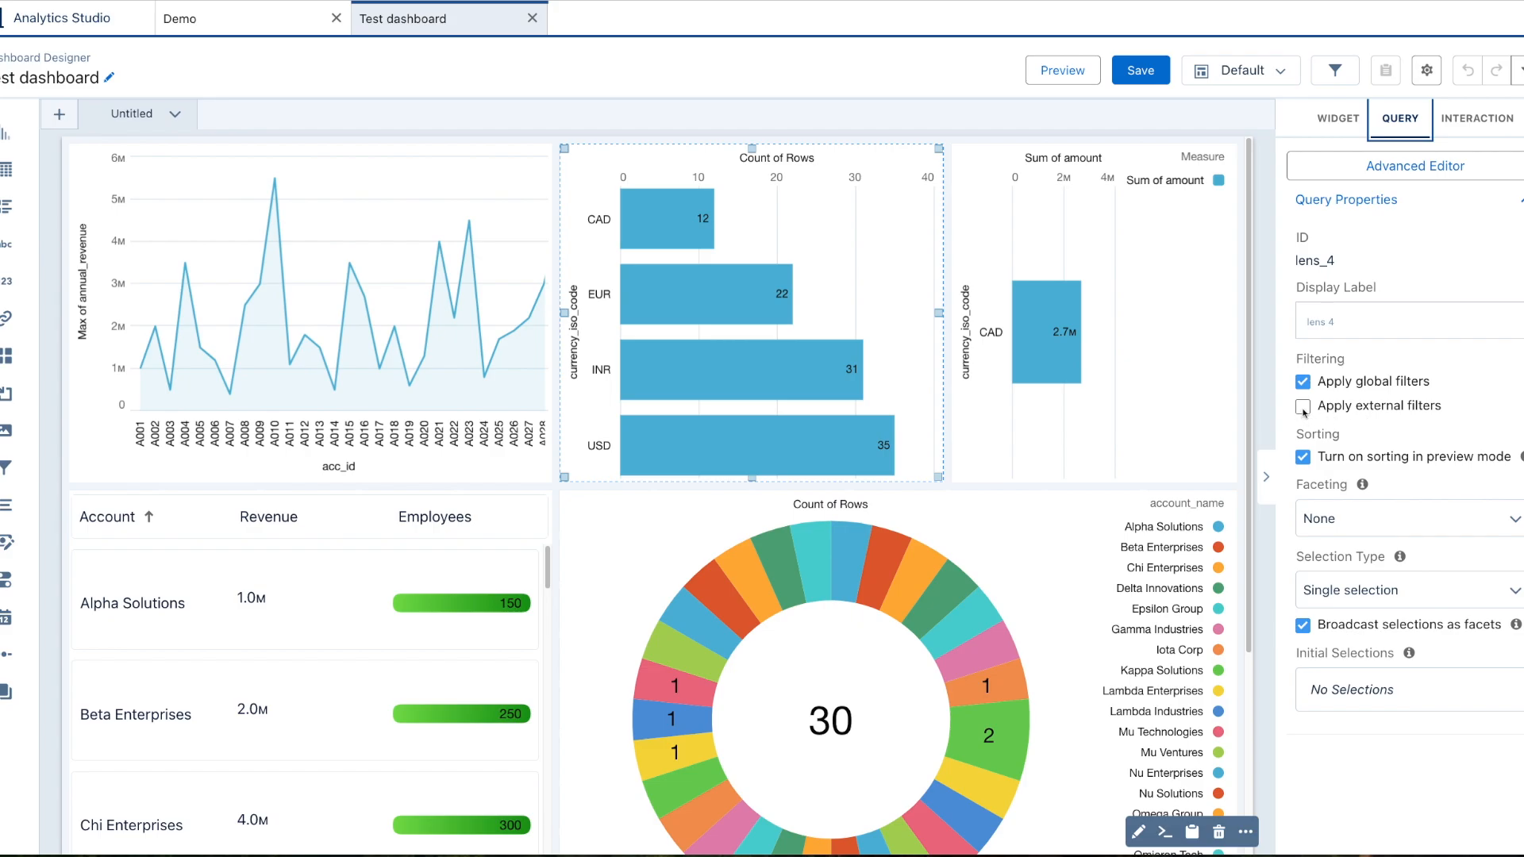
pyautogui.click(1128, 384)
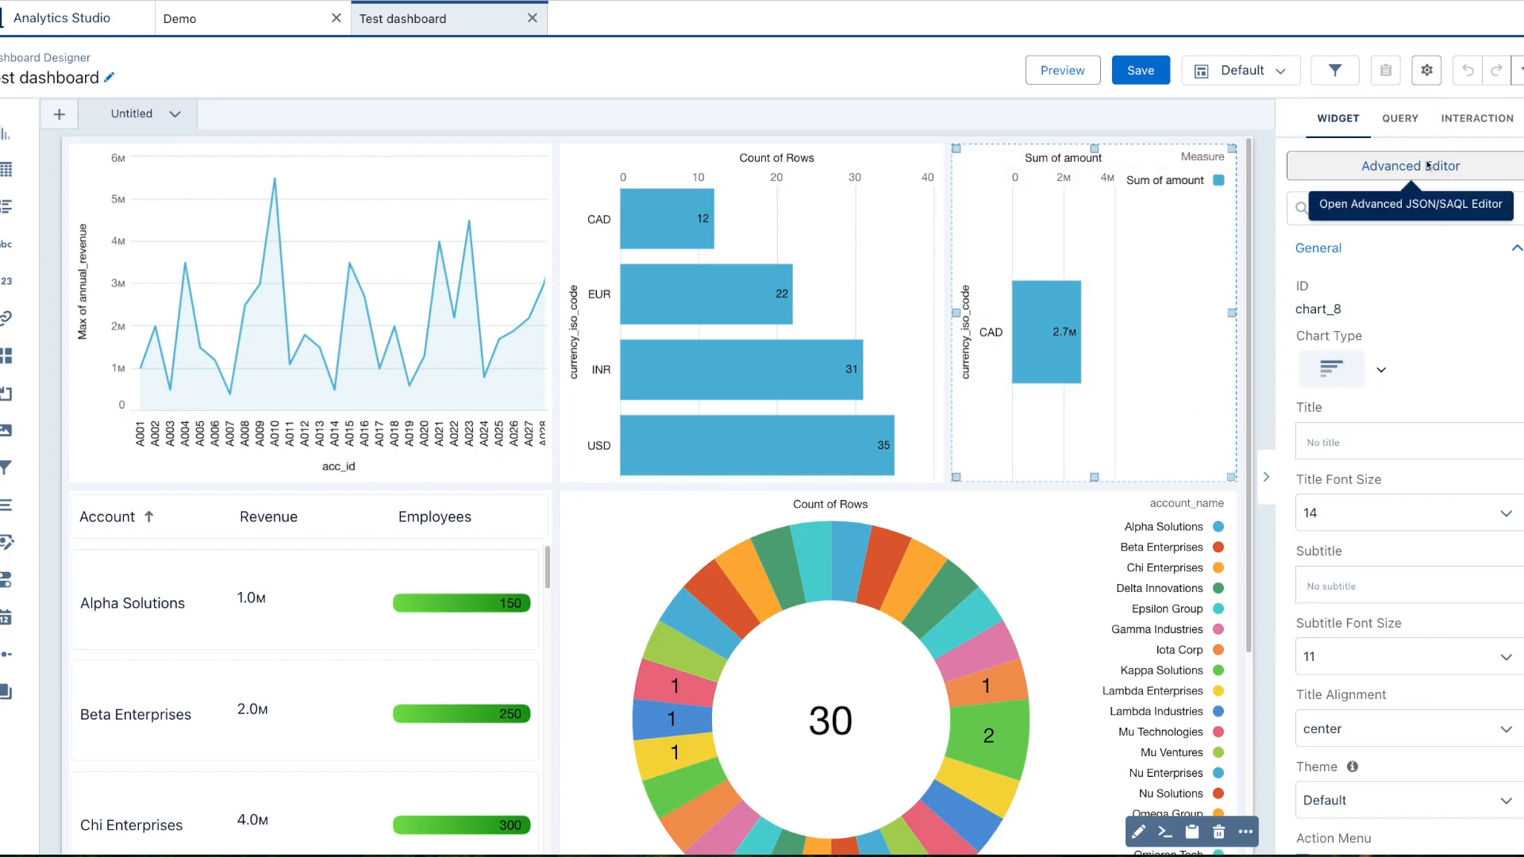
pyautogui.click(1413, 121)
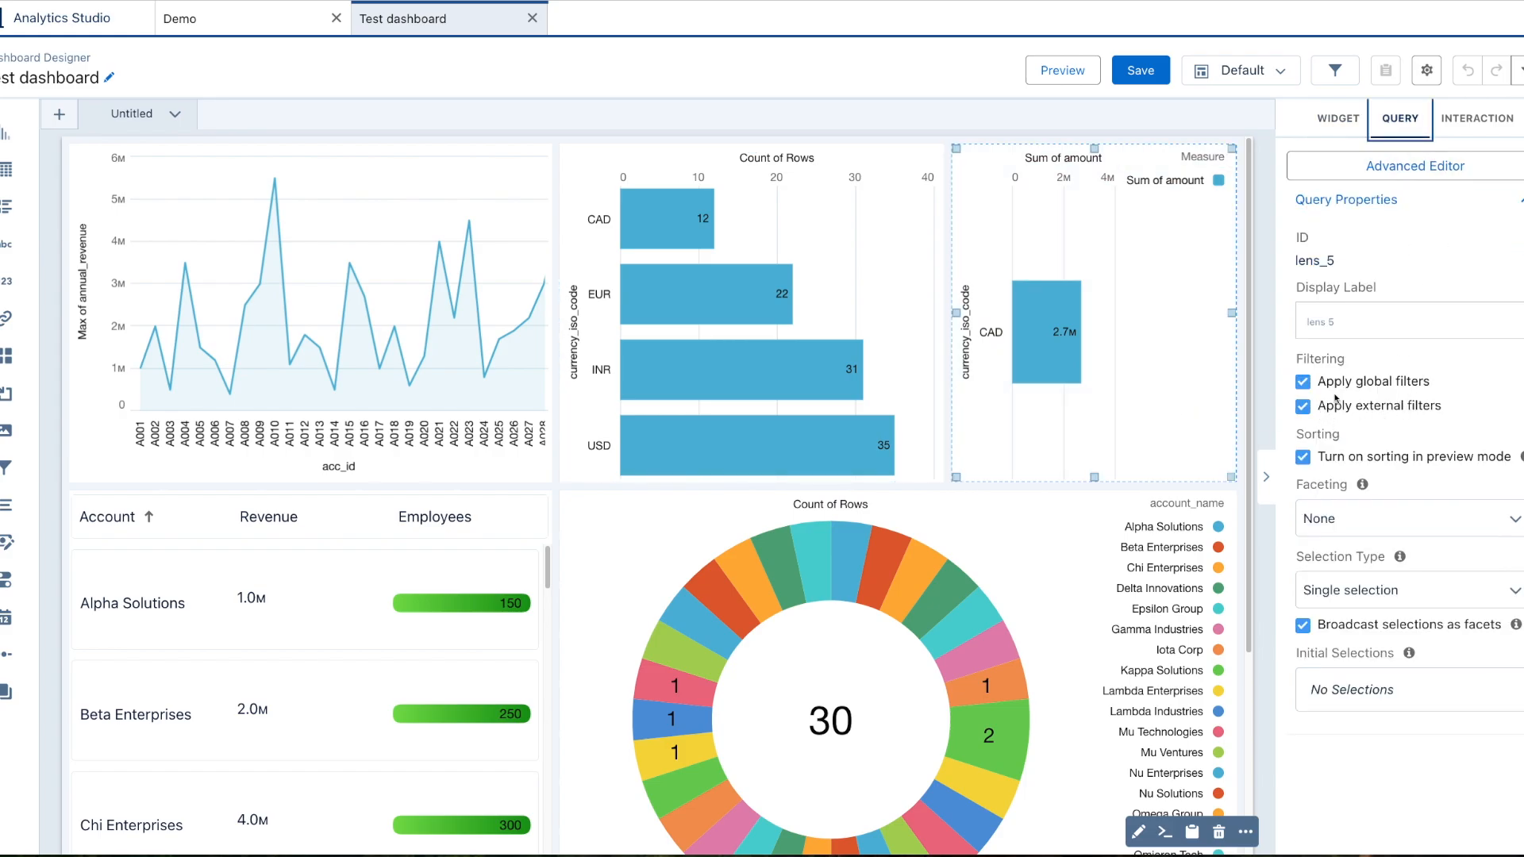